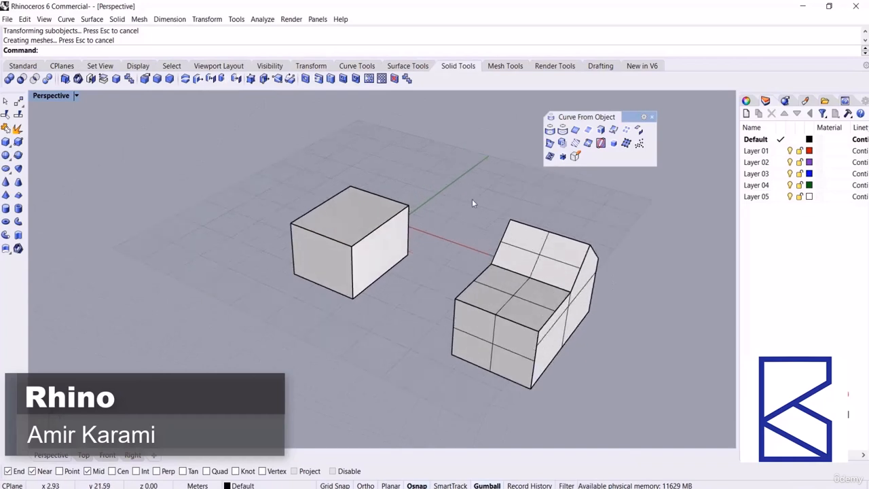
Step: Duplicate the plain box's top front edge as a curve and move the copy out in front of the box
right_drag(558, 230, 555, 213)
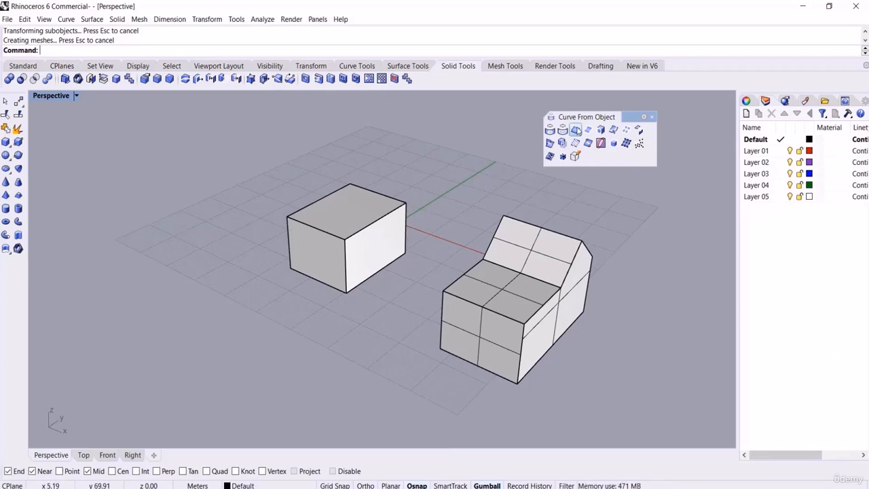
click(576, 130)
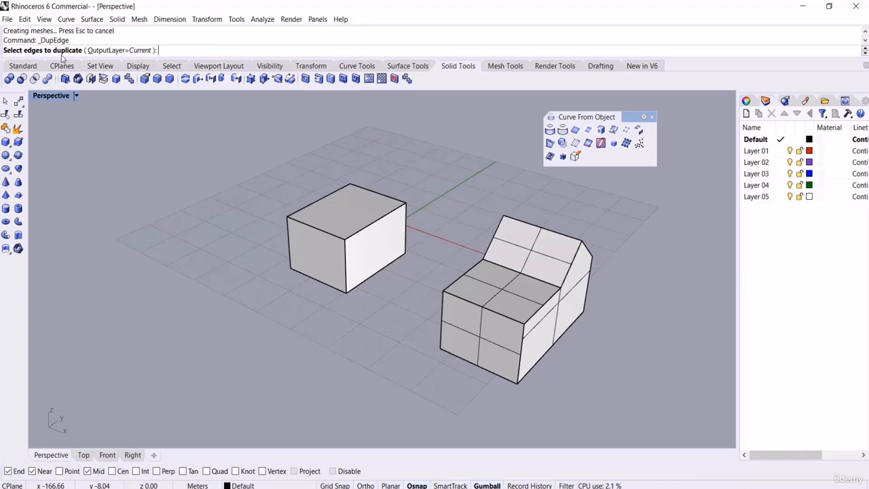
scroll(411, 234, up, 2)
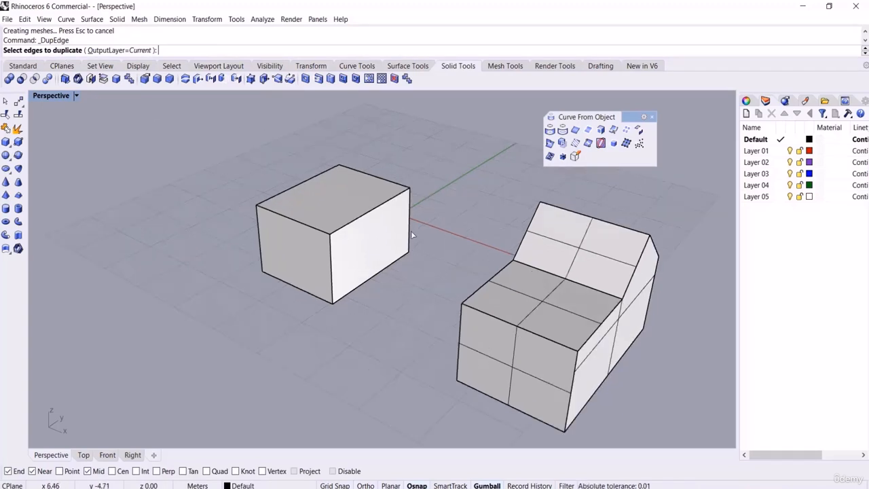
click(293, 221)
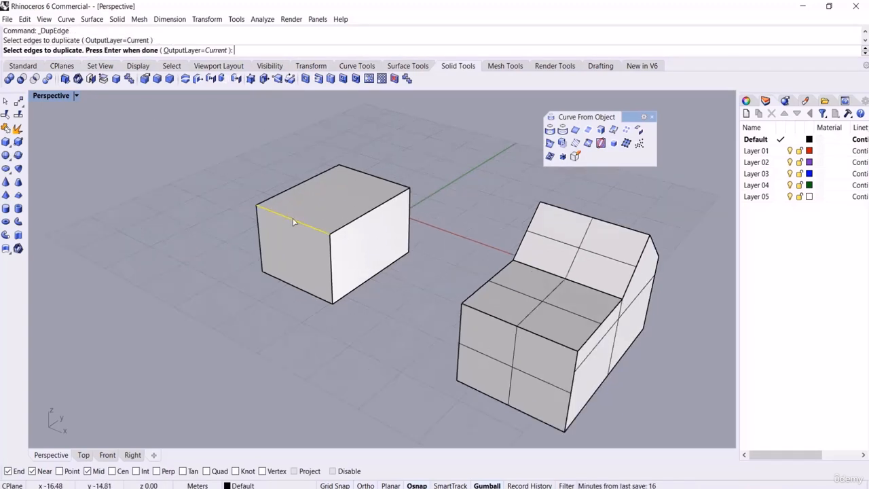
key(Return)
scroll(317, 215, up, 2)
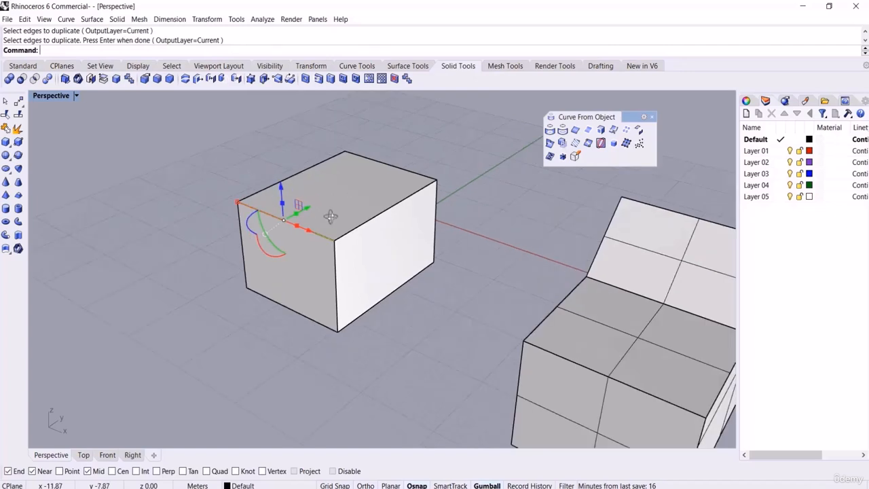
drag(280, 238, 246, 327)
click(253, 351)
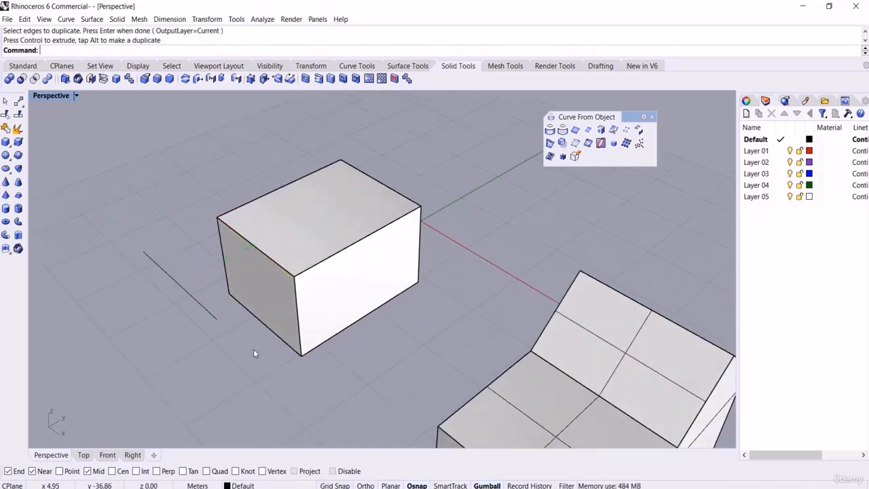
Step: Try moving the plain box away from the duplicated edge curve, and undo the move
right_drag(322, 298, 344, 296)
click(347, 241)
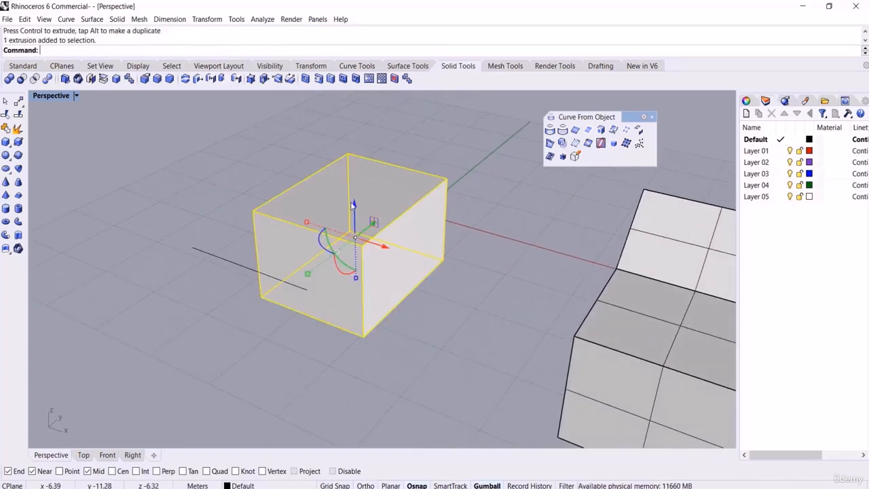
drag(387, 246, 184, 219)
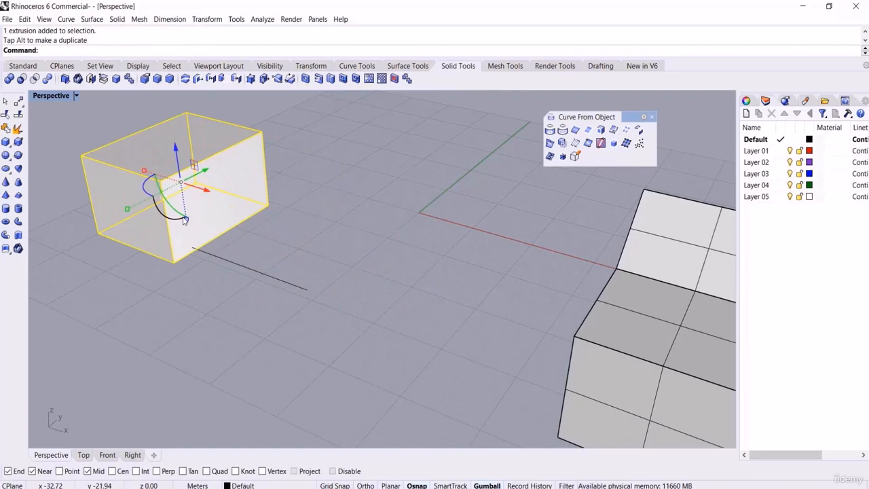
key(ctrl+z)
click(513, 224)
right_drag(512, 224, 502, 225)
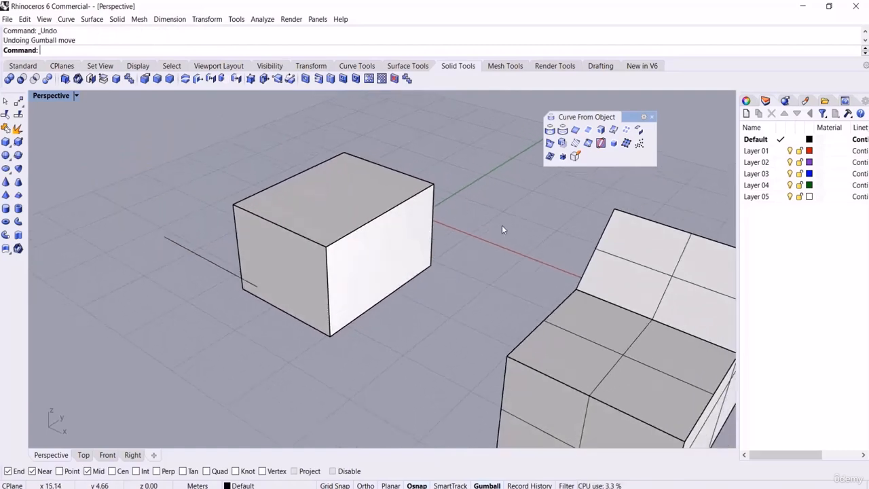
Step: Duplicate the three edges meeting at the box's upper rear corner and move the curves away along the Y axis
click(577, 129)
drag(475, 168, 423, 200)
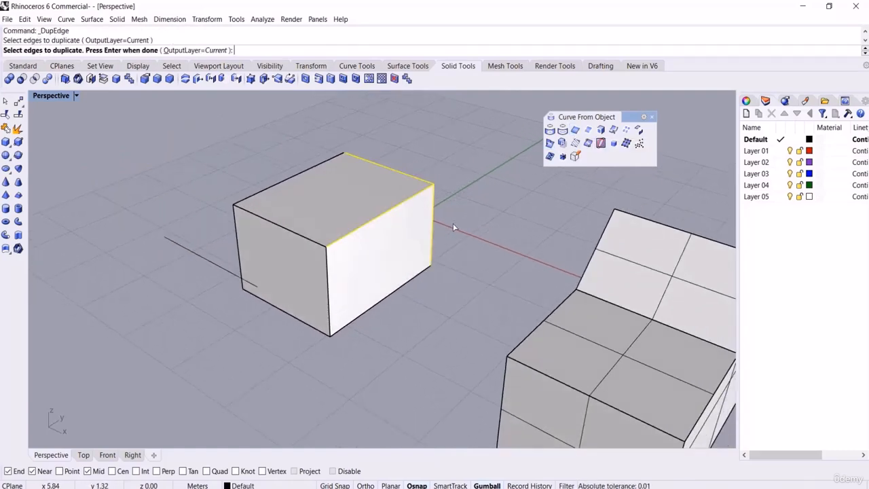
right_drag(453, 227, 362, 244)
key(Return)
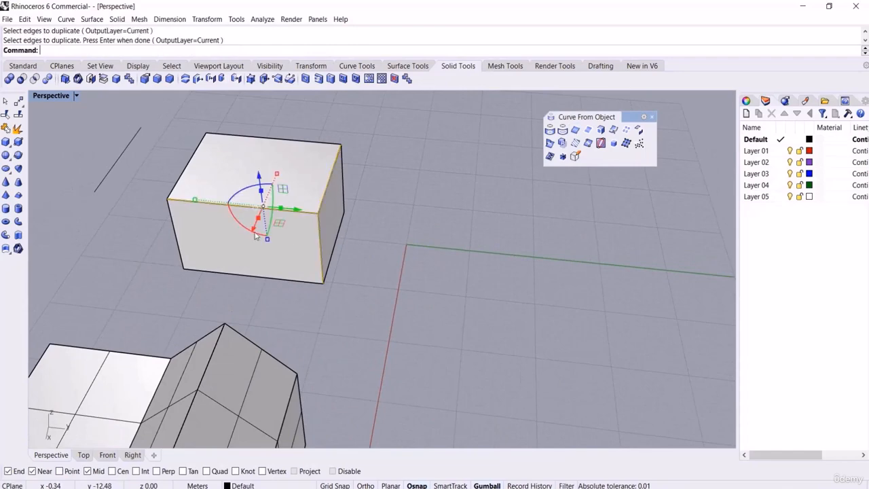
drag(296, 210, 531, 226)
click(468, 256)
scroll(362, 156, down, 4)
right_drag(316, 240, 400, 216)
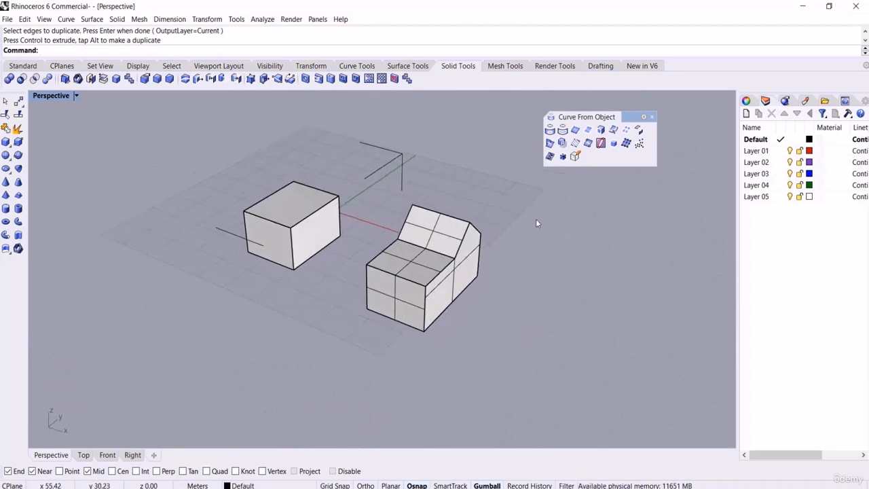
Step: Duplicate the border of the second solid's sloped face and move the copied outline away along the X axis
click(600, 130)
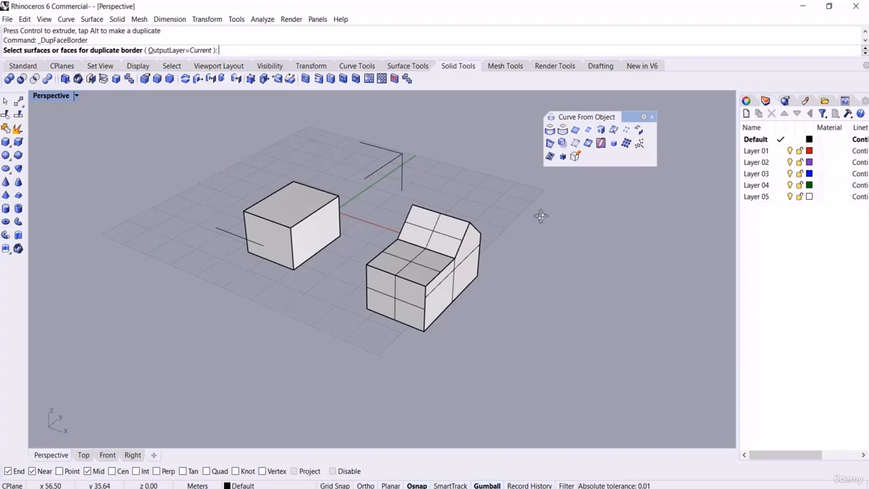
right_drag(541, 213, 496, 245)
click(438, 243)
key(Return)
drag(463, 240, 611, 292)
right_drag(535, 372, 496, 309)
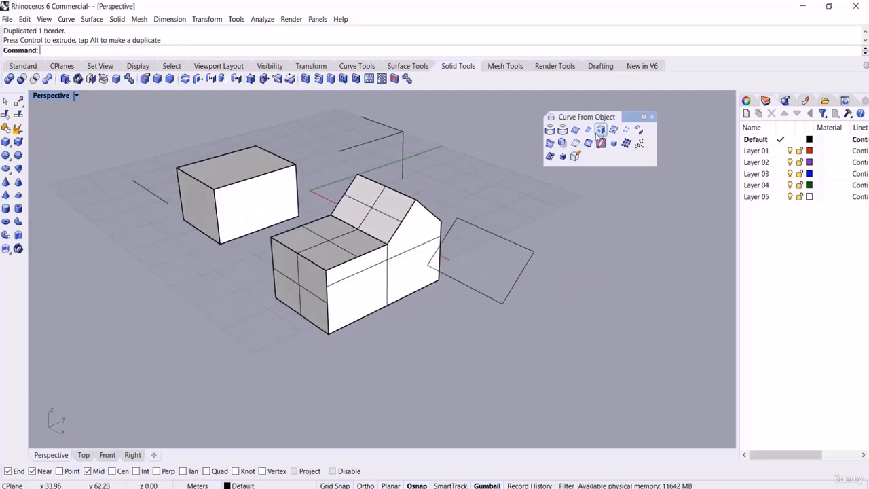
Step: Duplicate the border of the second solid's large side face and move the profile outline away along the X axis
click(575, 156)
click(401, 274)
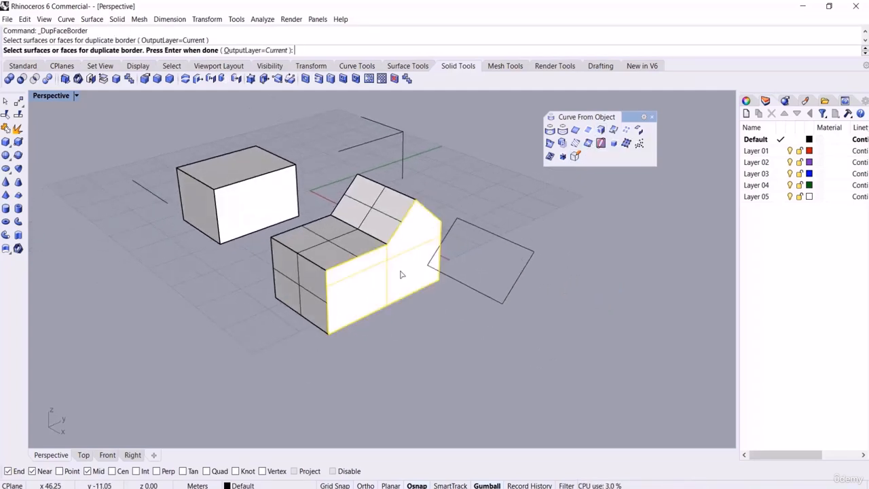
right_drag(401, 273, 434, 270)
key(Return)
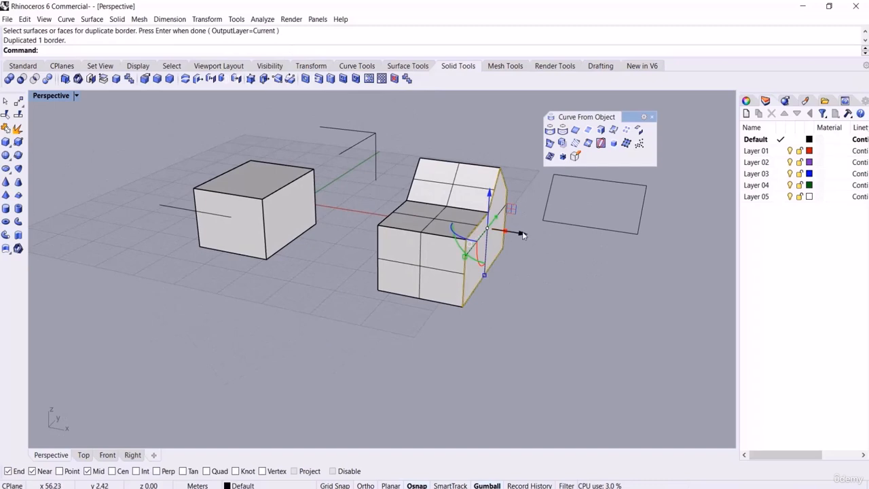
drag(522, 232, 712, 287)
click(551, 297)
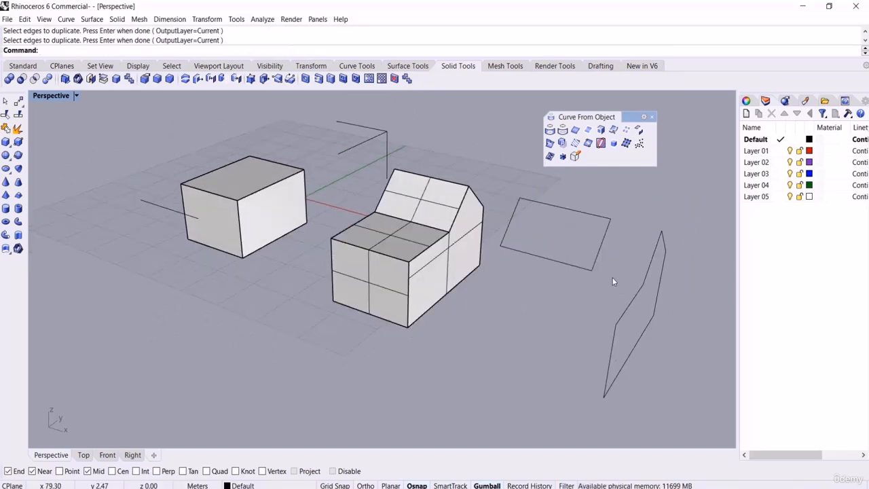
Step: Duplicate the individual edges around the same side face and move the copied curves away from the solid
click(576, 130)
right_drag(446, 298, 487, 232)
drag(463, 284, 514, 161)
right_drag(518, 164, 496, 233)
right_click(496, 233)
drag(461, 289, 498, 332)
Step: Duplicate the borders of the second solid's front face, lower top face and far side face together
click(600, 130)
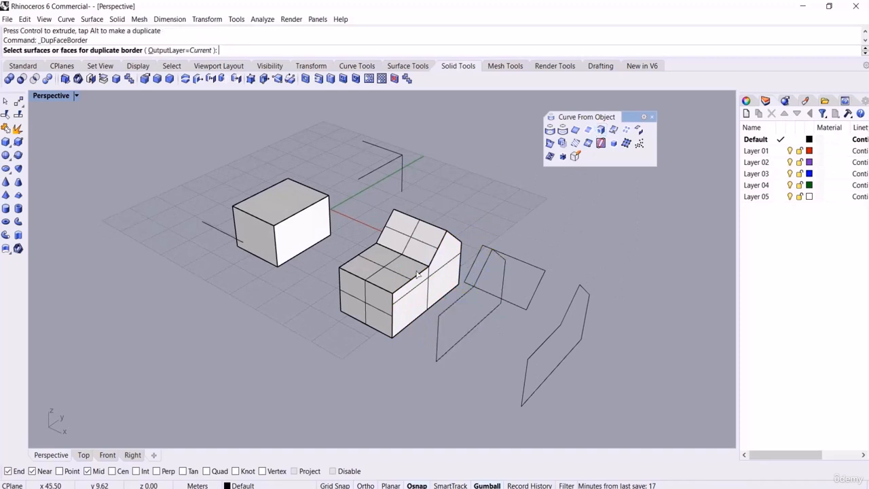
right_drag(384, 289, 409, 286)
click(410, 286)
click(422, 249)
right_drag(422, 248, 480, 231)
click(481, 236)
right_drag(511, 261, 498, 269)
right_click(498, 269)
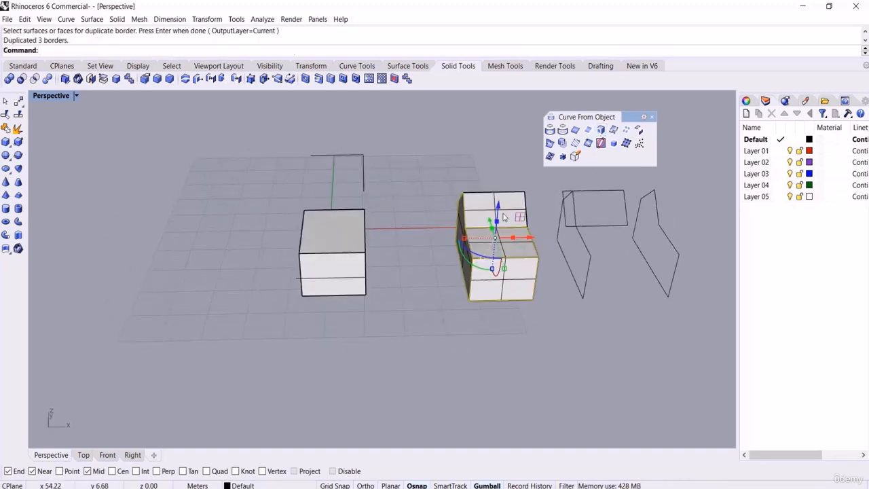
Step: Move the three duplicated face borders straight up until they are well above the solid
drag(499, 204, 501, 101)
scroll(471, 236, down, 6)
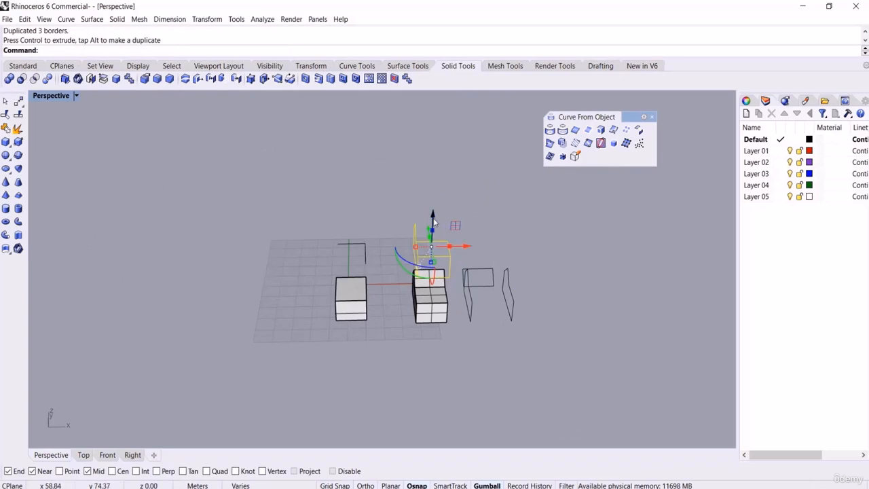
drag(434, 222, 434, 195)
click(511, 203)
right_drag(510, 204, 463, 282)
scroll(453, 265, up, 4)
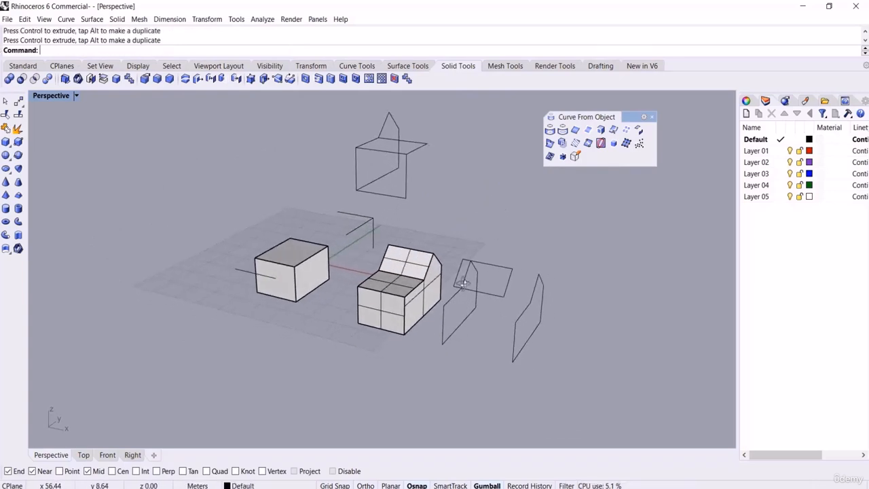
Step: Undo all the edge and face border duplications and their moves, leaving only the two original solids
scroll(480, 279, down, 2)
right_drag(481, 279, 490, 286)
key(ctrl+z)
key(ctrl+z)
key(ctrl+z)
key(ctrl+z)
key(ctrl+z)
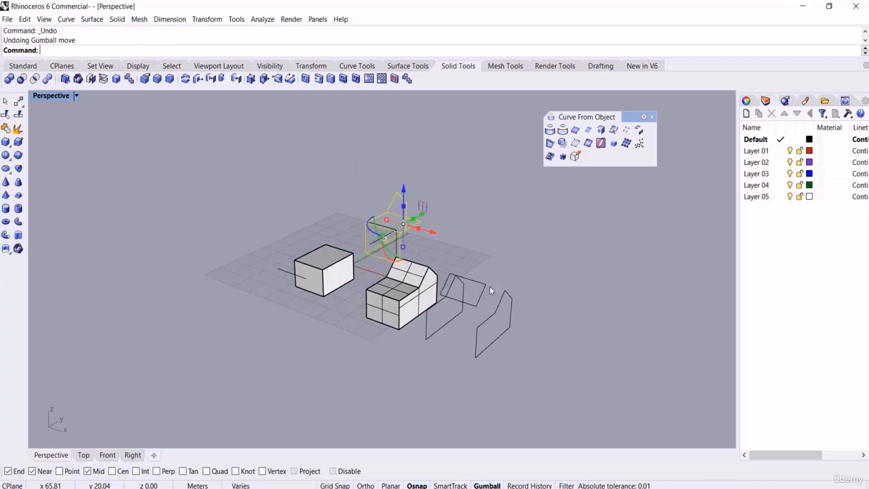
key(ctrl+z)
key(ctrl+z)
key(ctrl+z)
key(ctrl+z)
key(ctrl+z)
key(ctrl+z)
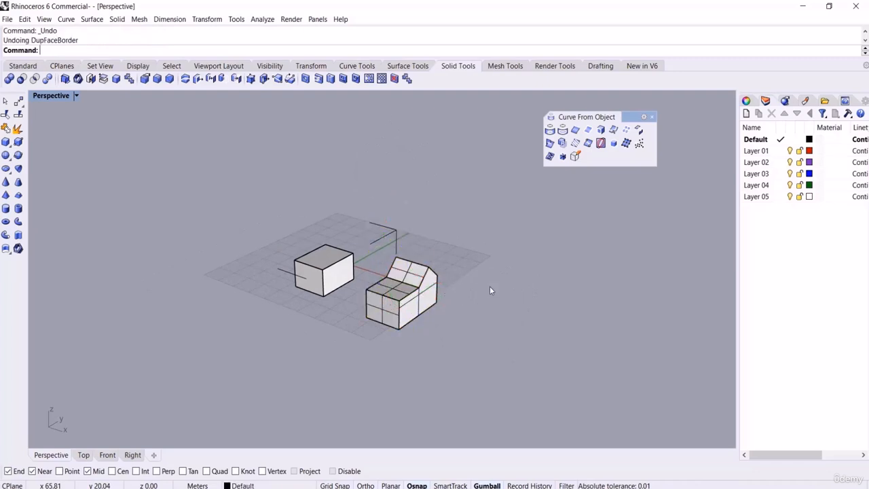
key(ctrl+z)
key(ctrl+z)
key(ctrl+z)
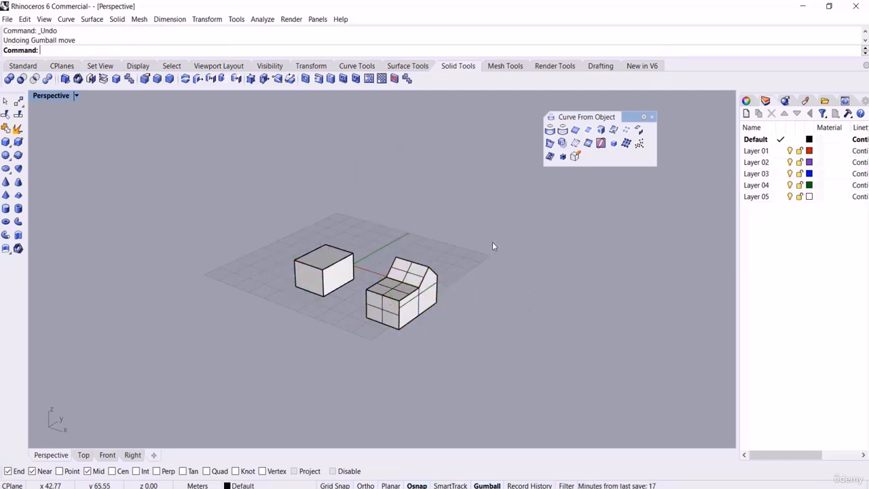
Step: Select both solids with everything around them and delete them to empty the scene
scroll(392, 347, up, 3)
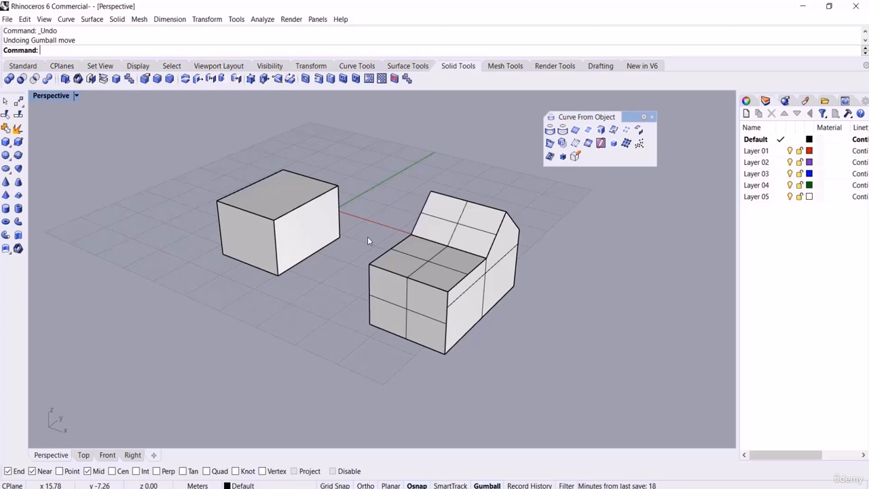
scroll(303, 258, down, 3)
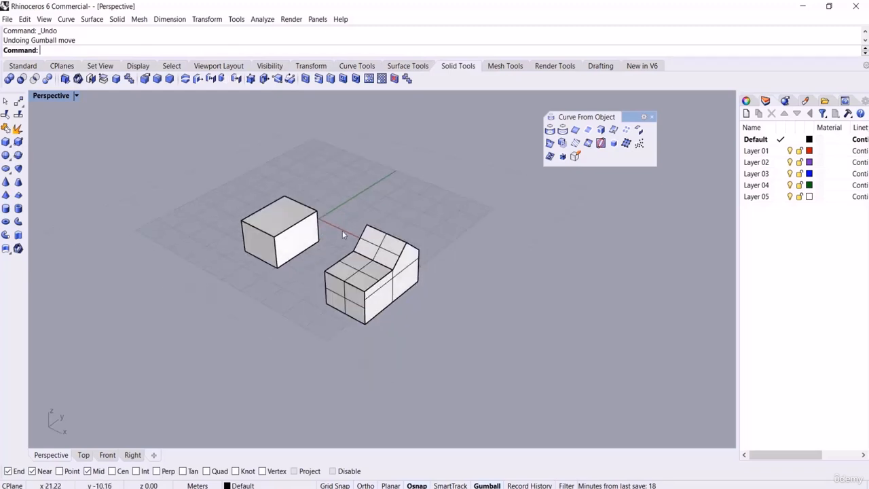
drag(435, 177, 218, 352)
key(Delete)
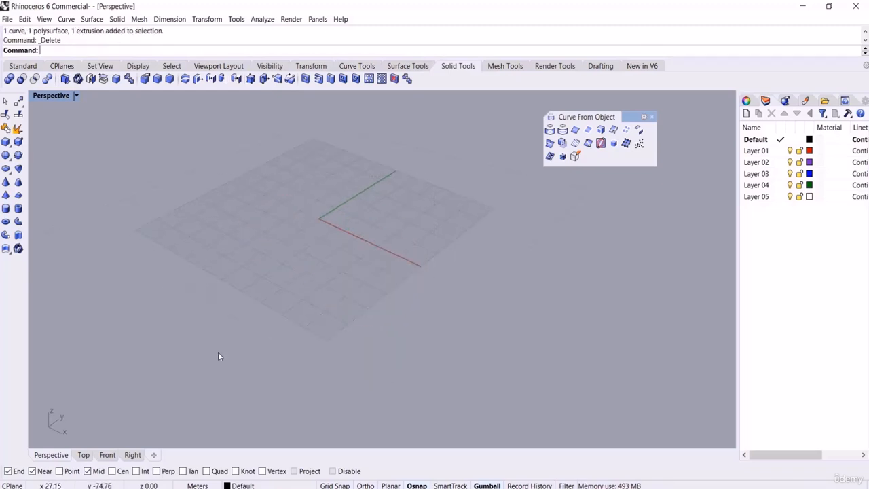
Step: Create a long, tall box on the ground grid beside the origin, running parallel to the Y axis
click(6, 141)
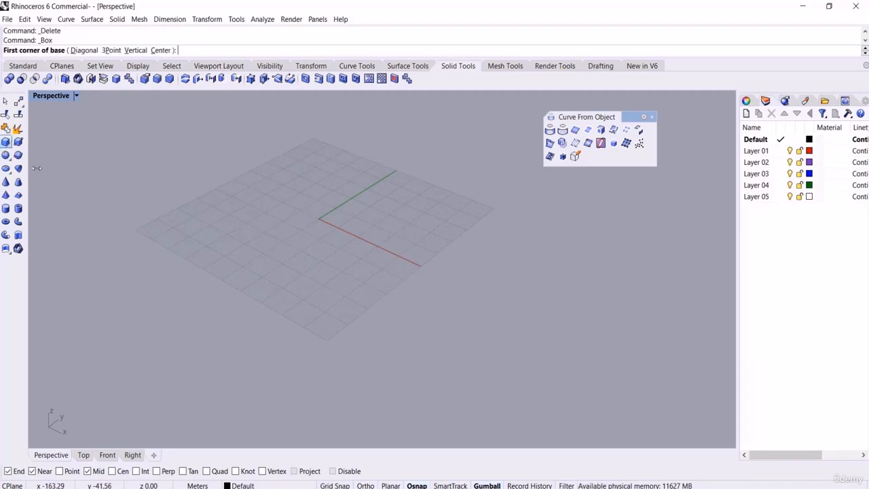
click(350, 197)
click(249, 291)
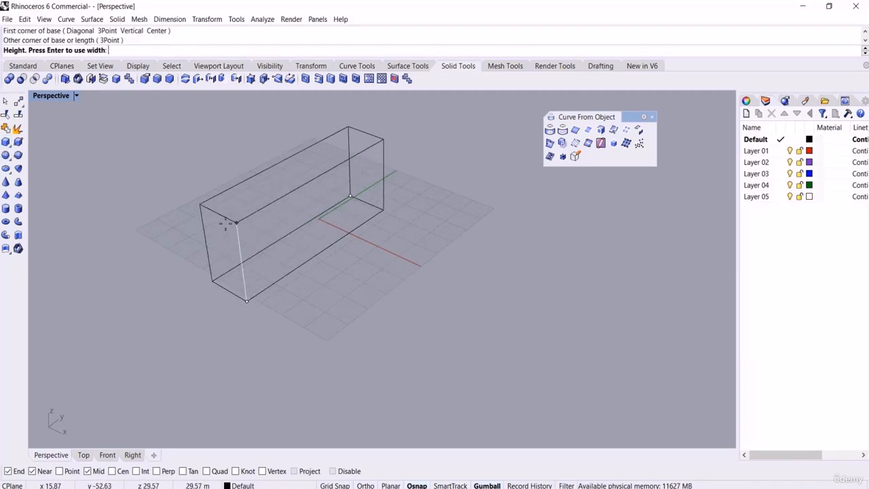
click(318, 258)
Step: Create a second, smaller and lower box a short distance from the first one along the X axis
scroll(351, 252, up, 2)
right_click(396, 264)
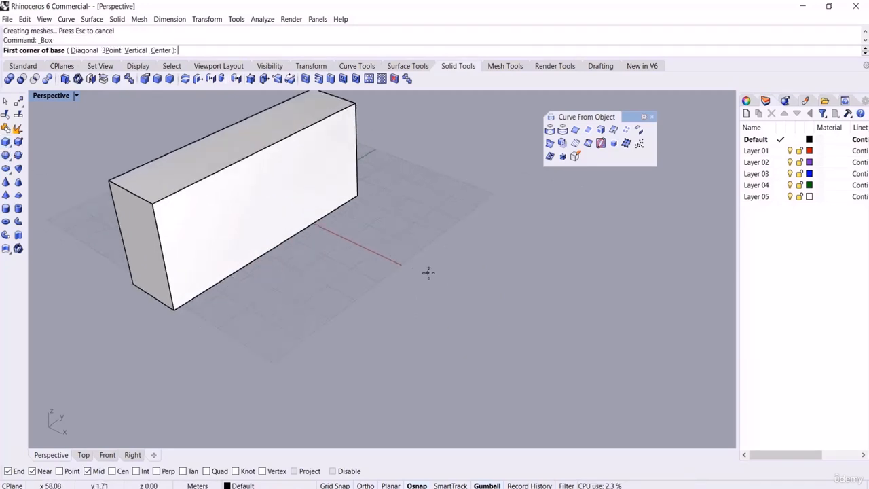
click(428, 273)
click(384, 363)
click(547, 347)
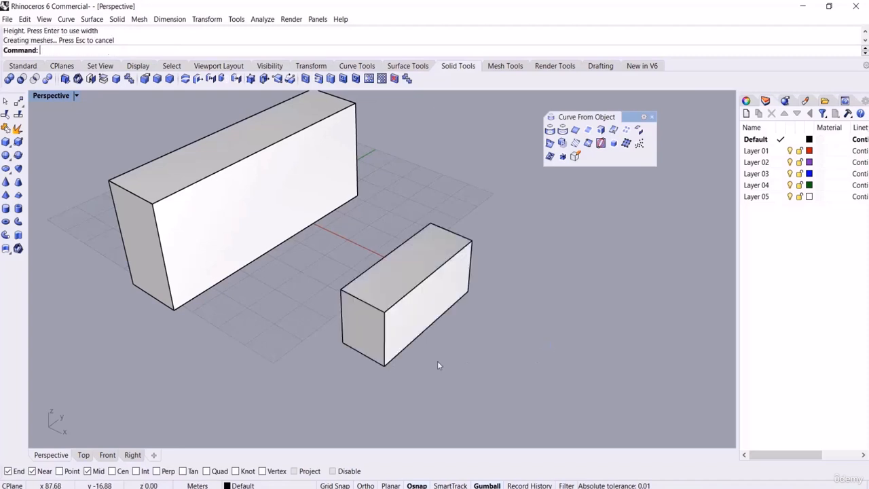
Step: Loft a Normal-style surface between the tall box's inner top edge and the smaller box's facing top edge, without simplifying
scroll(437, 365, down, 2)
right_drag(442, 355, 421, 237)
scroll(419, 245, up, 3)
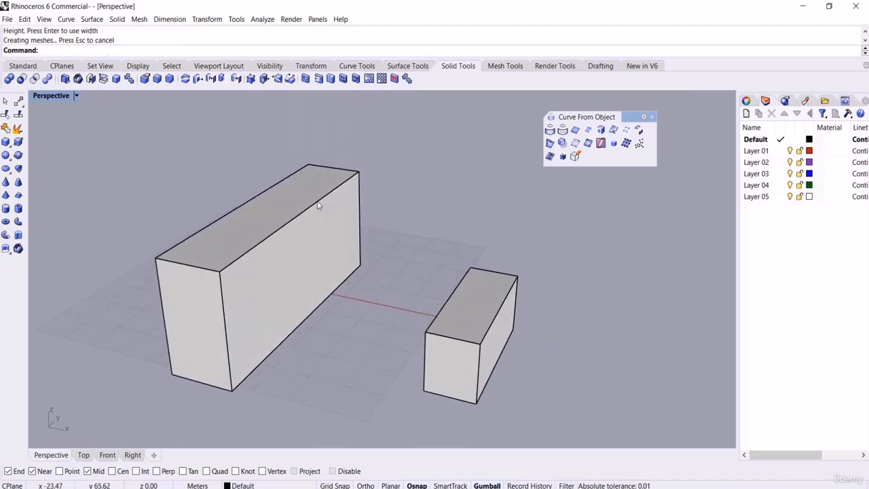
scroll(407, 212, down, 2)
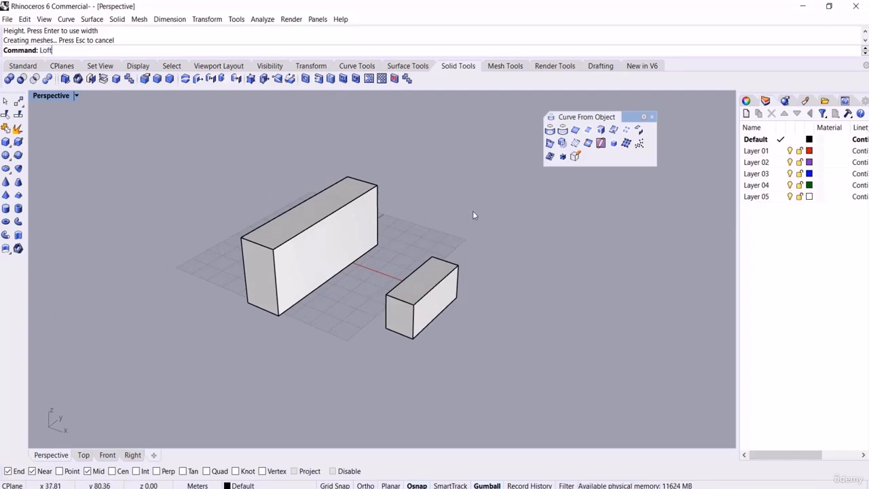
key(Return)
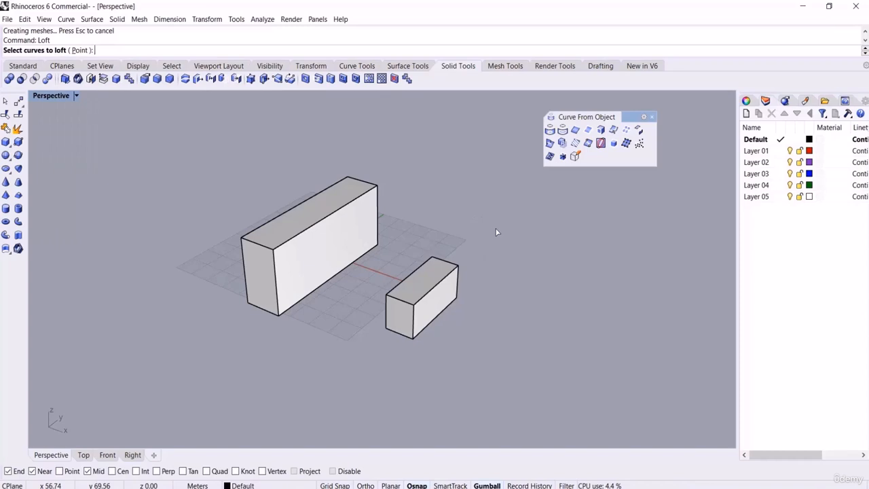
click(286, 244)
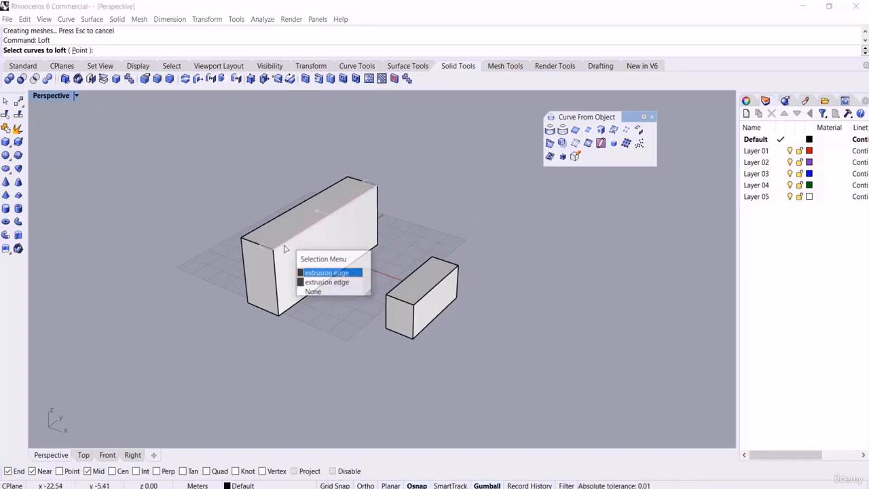
click(338, 275)
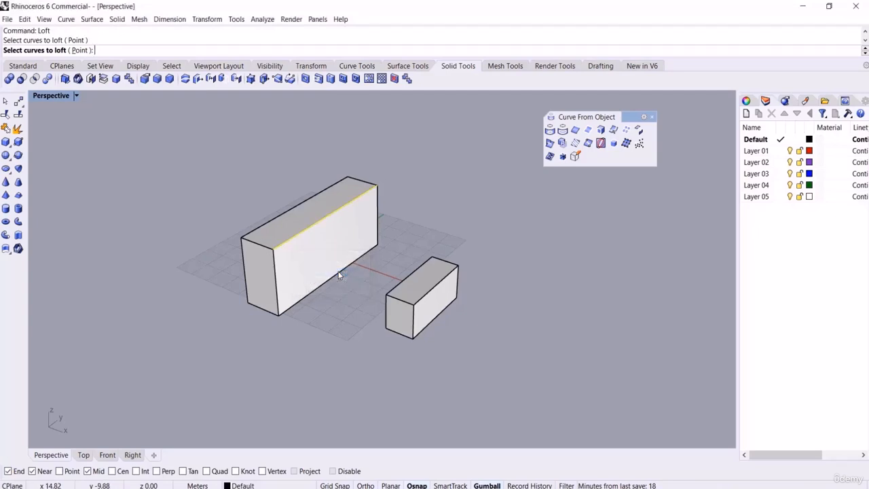
click(400, 296)
click(445, 319)
key(Return)
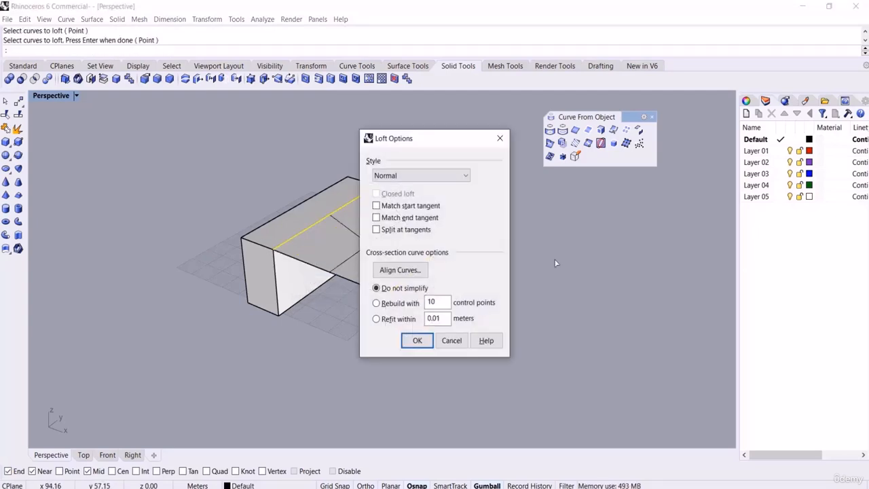
click(426, 341)
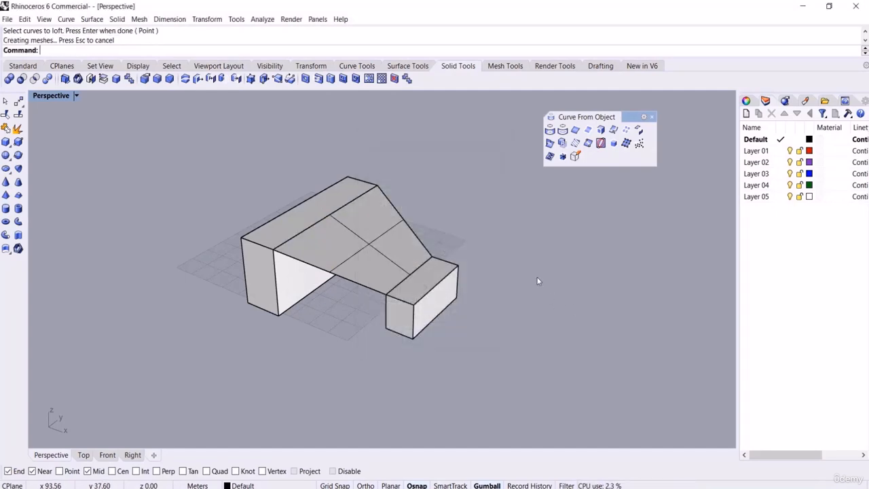
Step: Undo the loft and loft the same two facing top edges again, picking them near opposite ends
key(ctrl+z)
scroll(411, 195, up, 2)
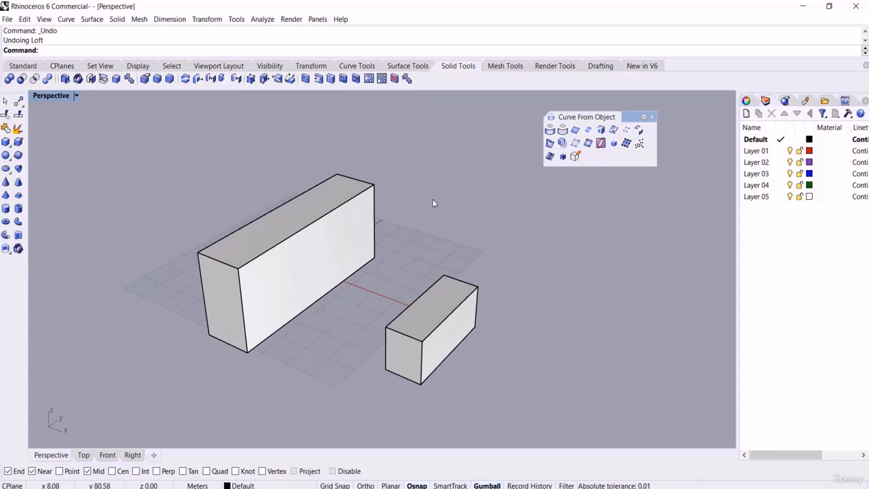
right_click(432, 199)
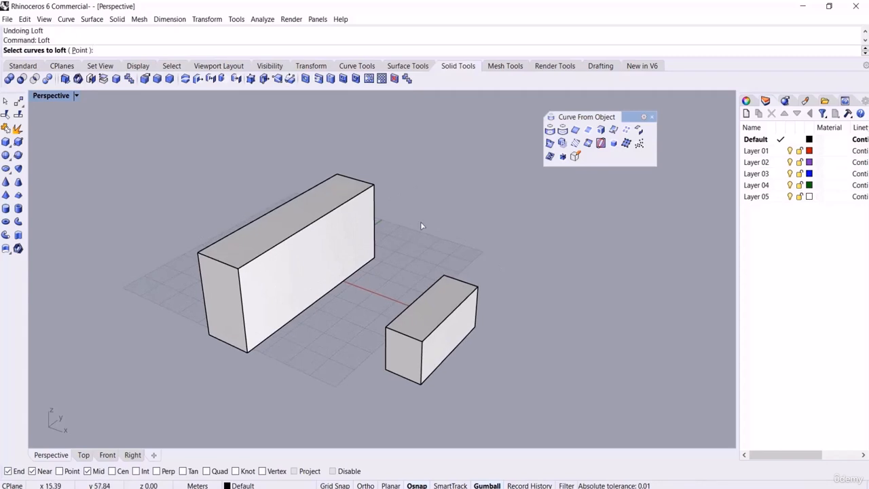
click(368, 192)
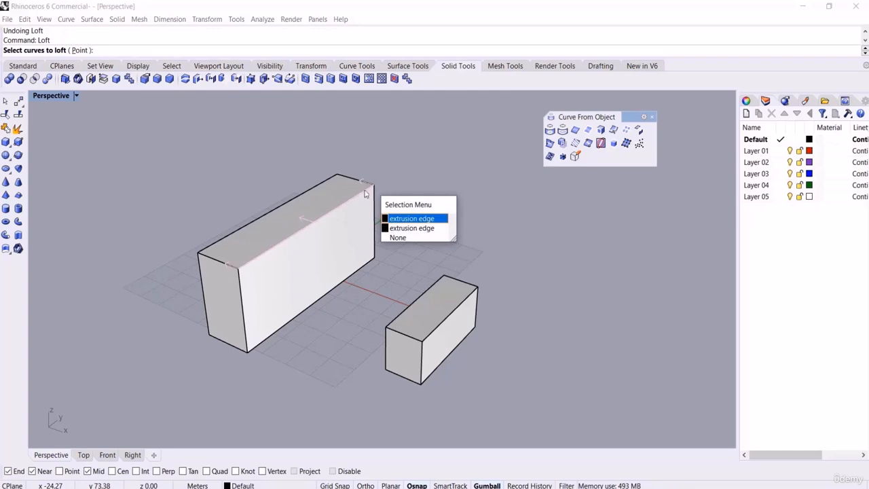
click(411, 219)
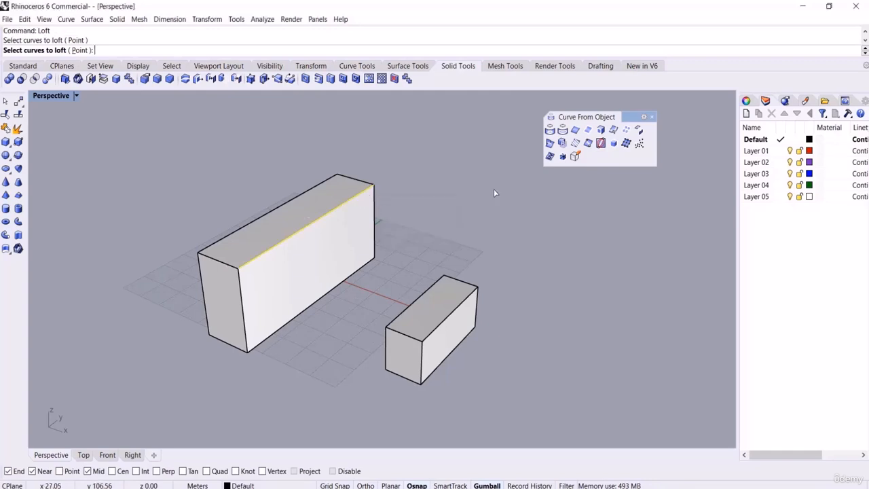
click(395, 325)
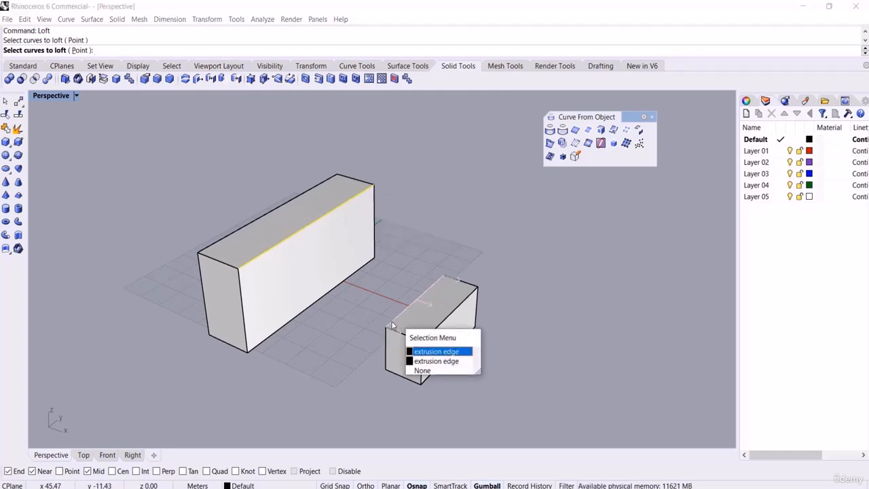
click(437, 351)
key(Return)
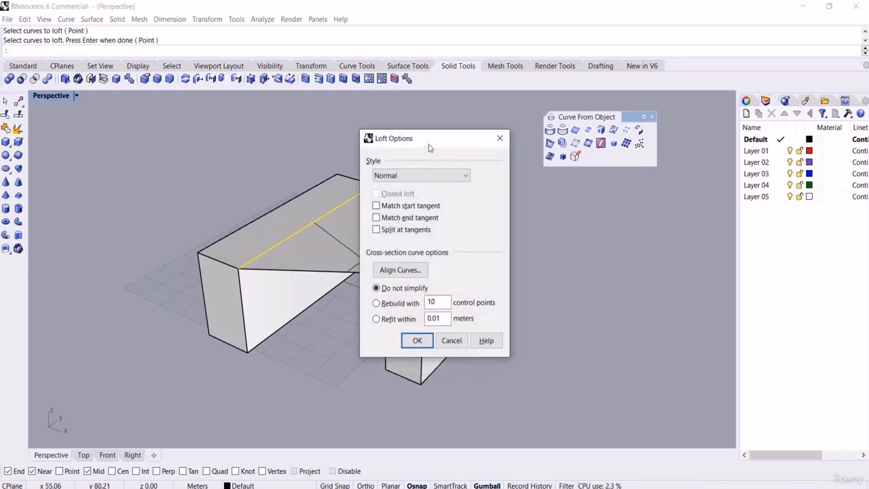
Step: Reverse the smaller box's edge with Align Curves to untwist the loft, and create the Normal-style surface
drag(431, 144, 591, 137)
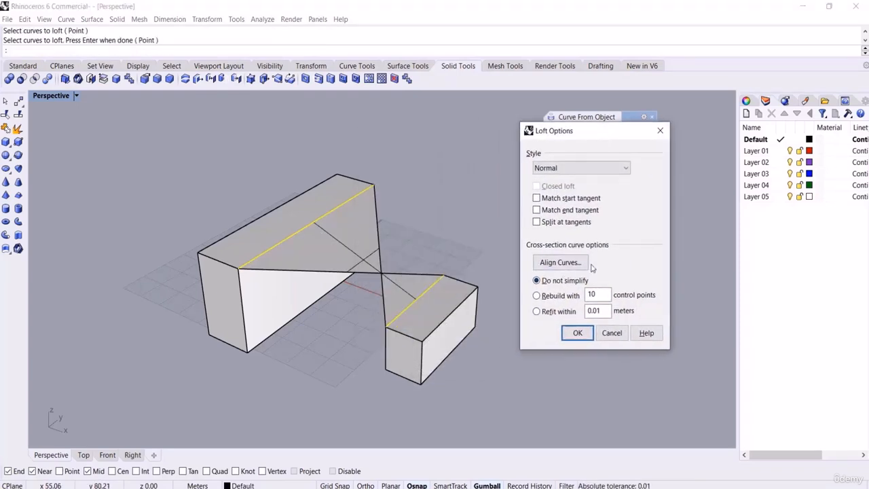
click(560, 263)
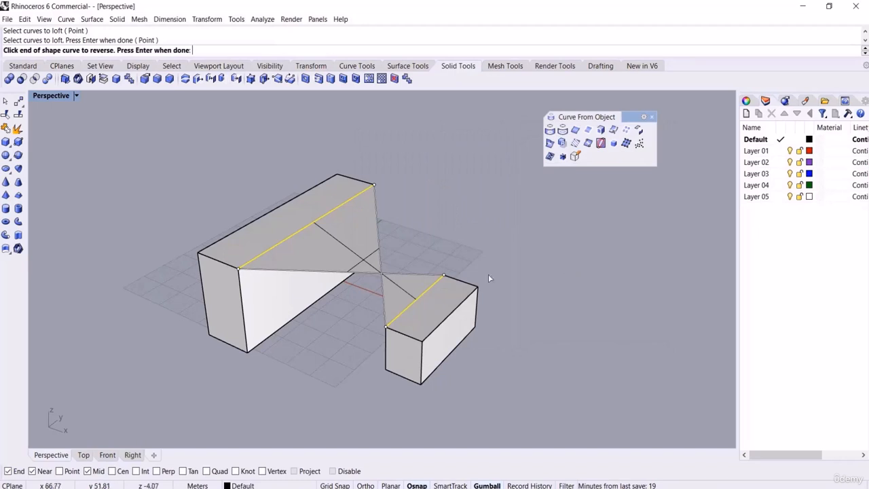
click(447, 275)
key(Return)
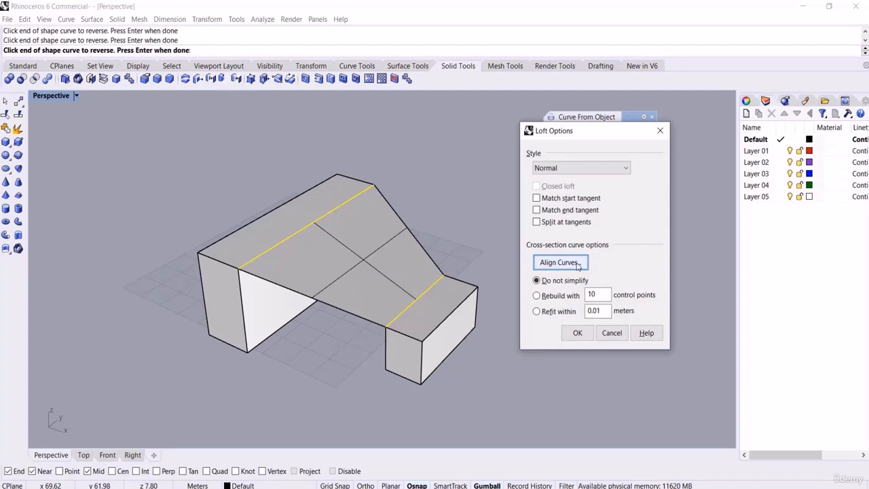
click(577, 332)
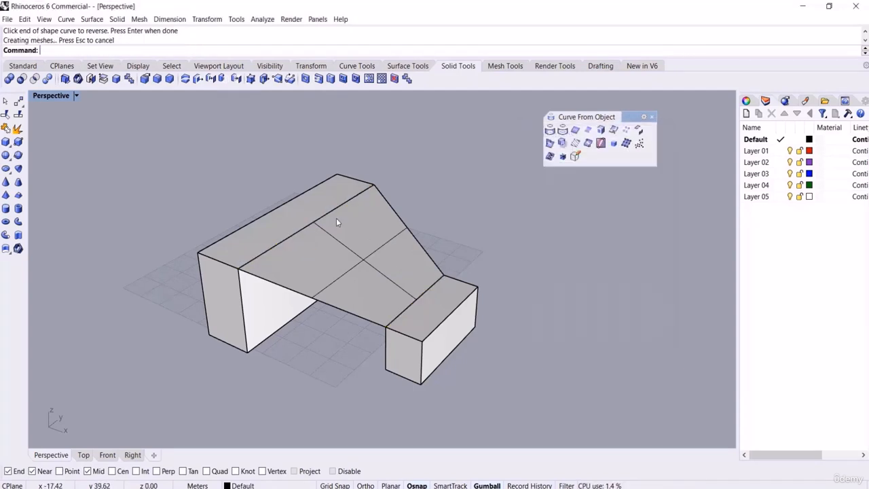
Step: Select the lofted surface together with both boxes and delete them all
scroll(336, 218, down, 3)
drag(424, 167, 250, 327)
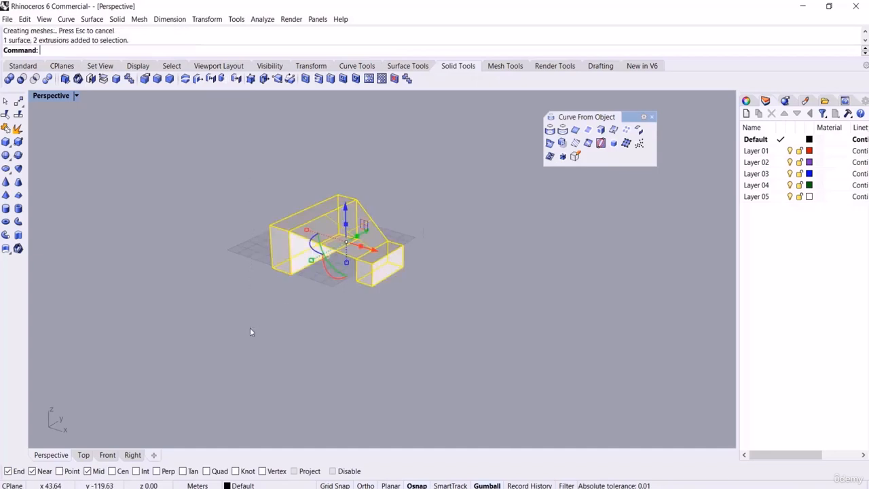
key(Delete)
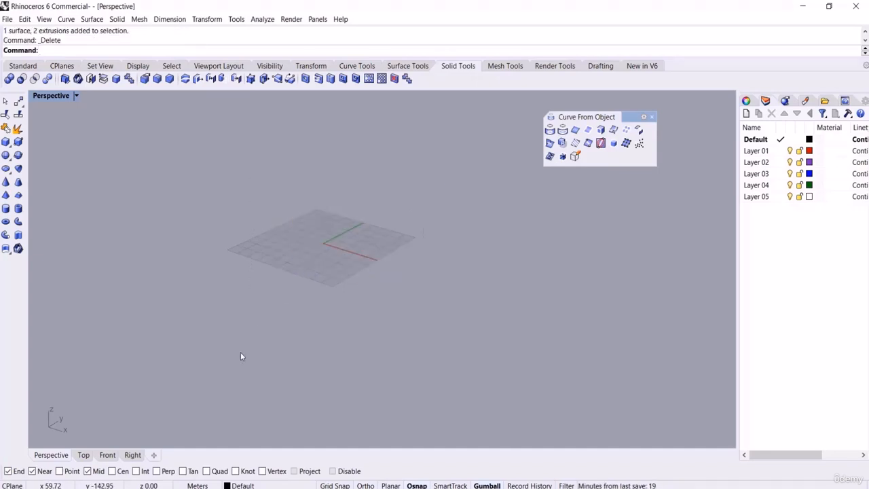
Step: Create one large box on the ground grid that covers the origin
scroll(403, 165, up, 5)
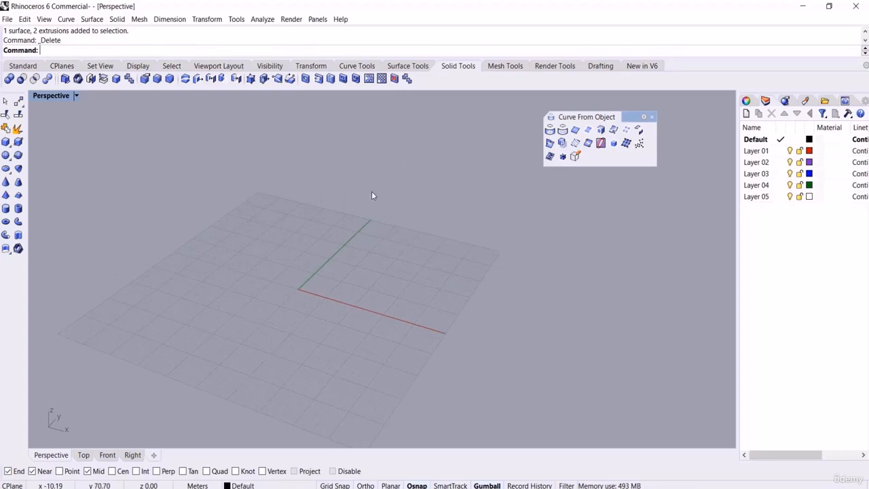
scroll(374, 194, down, 3)
click(5, 141)
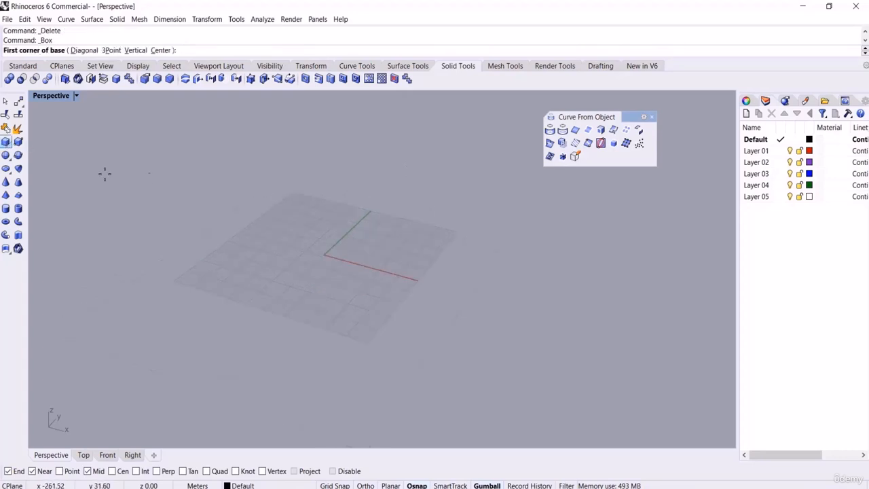
click(330, 222)
click(340, 324)
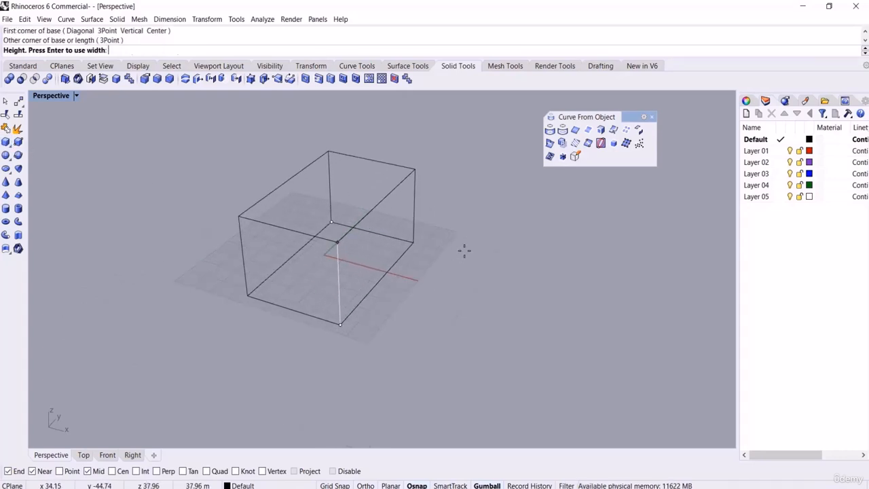
click(466, 251)
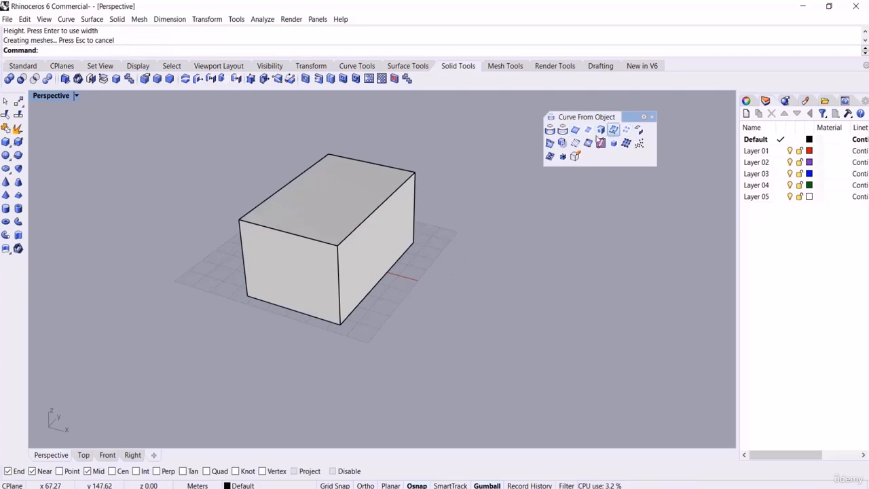
scroll(342, 315, down, 4)
right_drag(383, 278, 395, 223)
scroll(396, 223, up, 4)
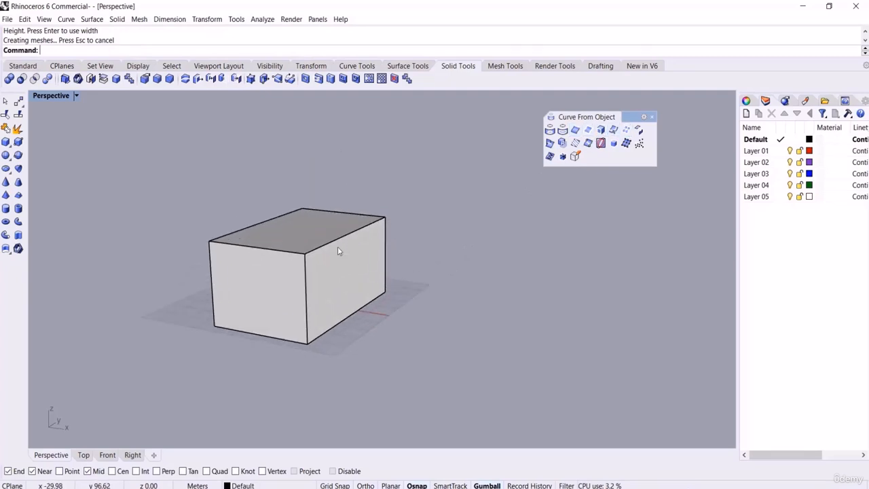
right_drag(349, 249, 345, 264)
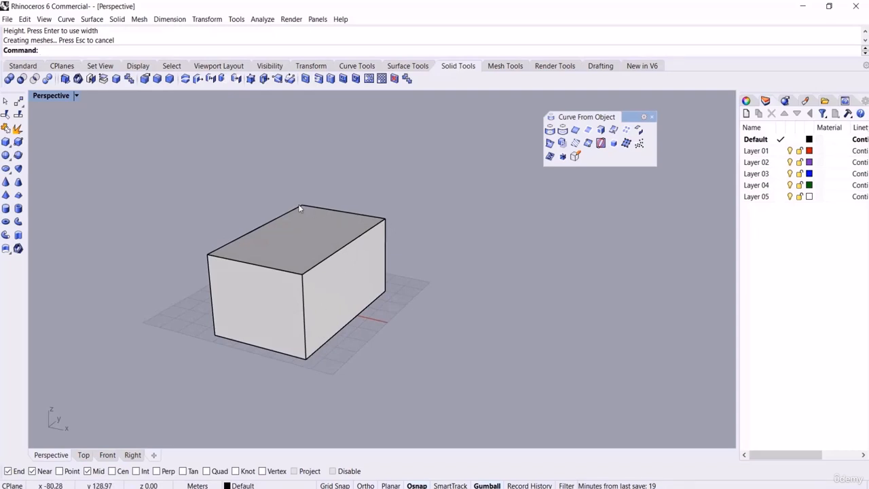
click(363, 288)
drag(359, 264, 606, 325)
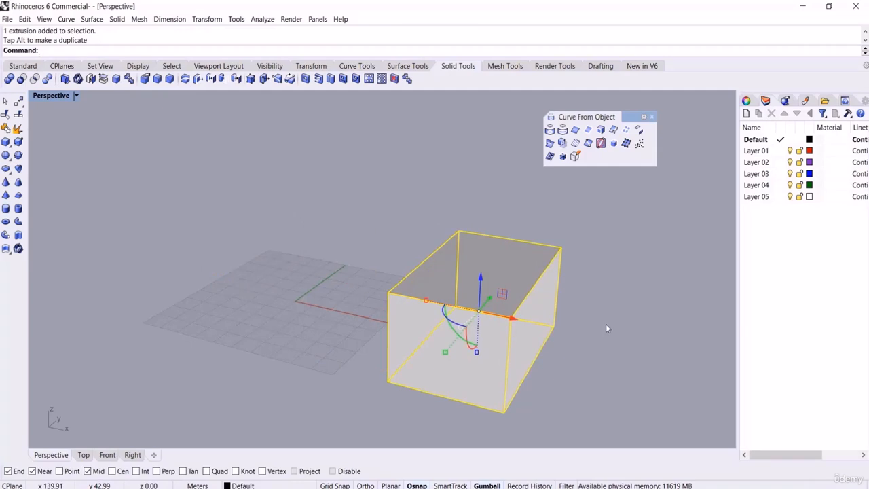
key(ctrl+z)
key(Escape)
Step: Orient the construction plane to the front face of the box with the CPlane Object option
right_drag(332, 245, 341, 137)
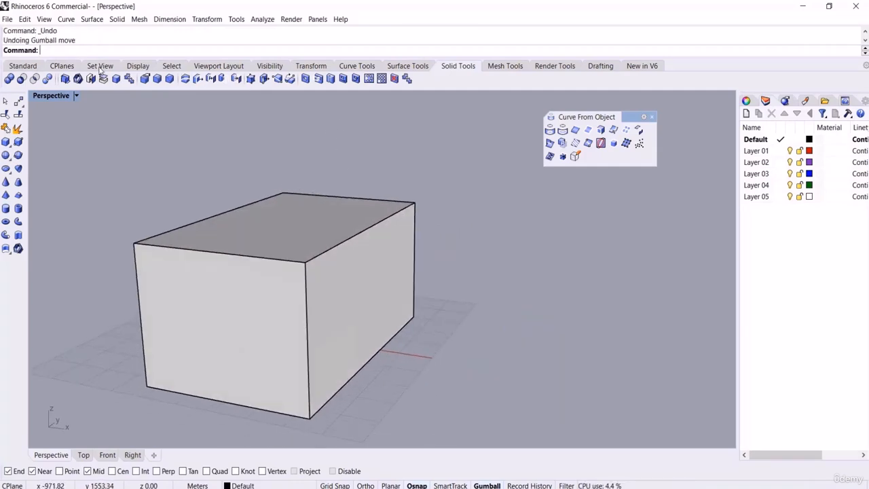
click(62, 65)
click(34, 78)
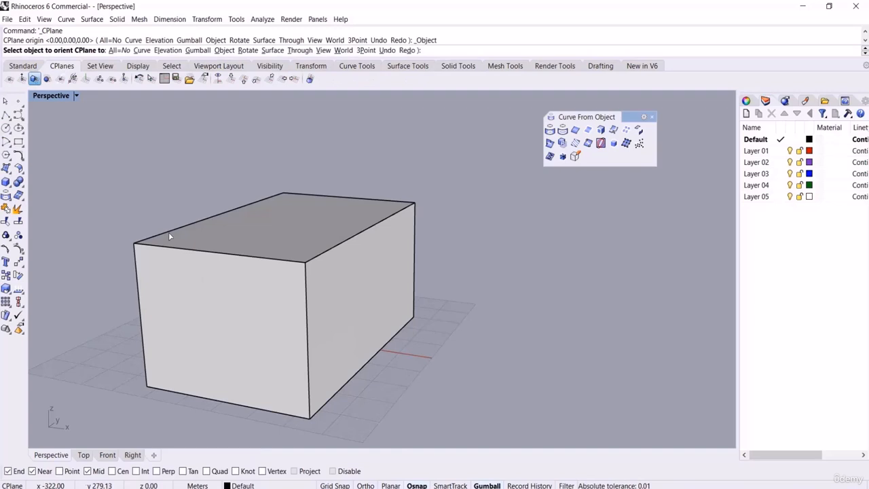
click(236, 315)
Step: Start a polyline at the front face's upper corner on the +X side, drawing orthogonal segments outward, down, back inward and down
right_drag(395, 257, 499, 226)
scroll(499, 224, up, 3)
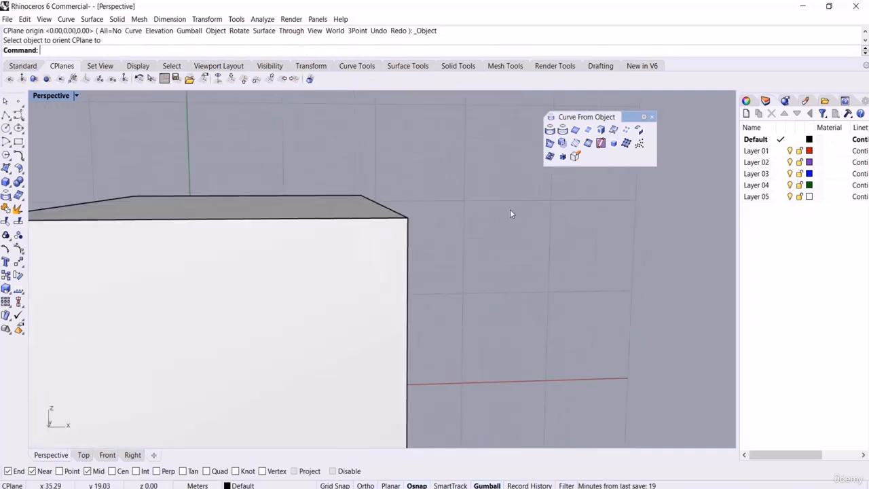
click(6, 114)
scroll(460, 221, up, 3)
click(371, 215)
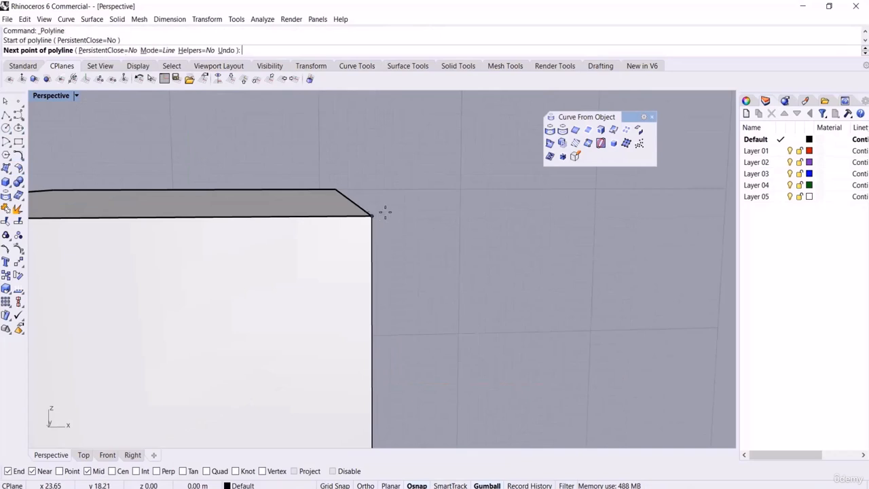
scroll(410, 213, up, 2)
key(shift)
click(427, 219)
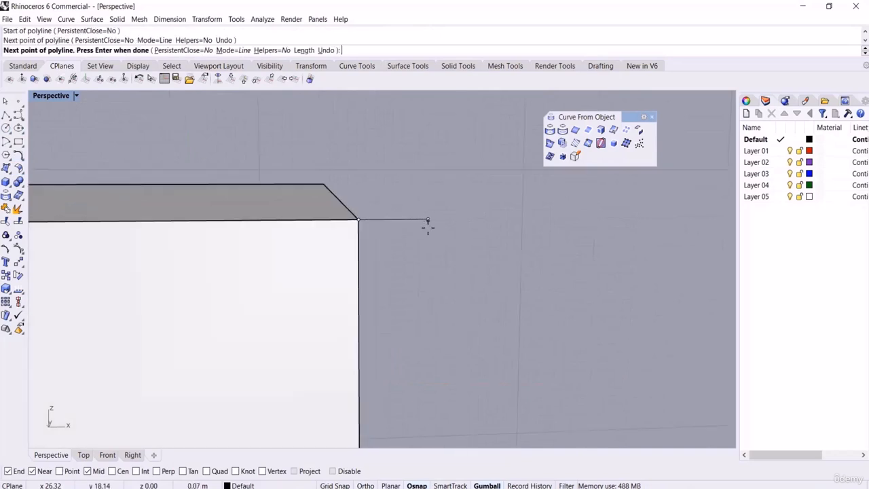
click(428, 236)
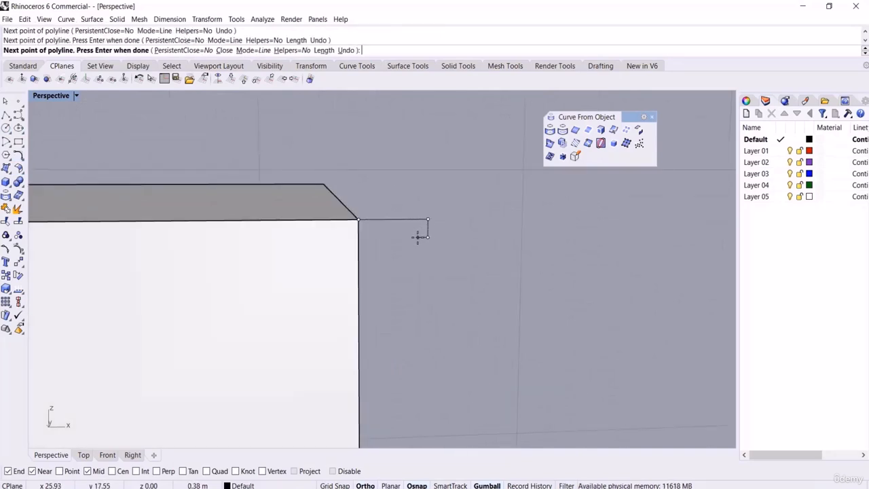
click(408, 236)
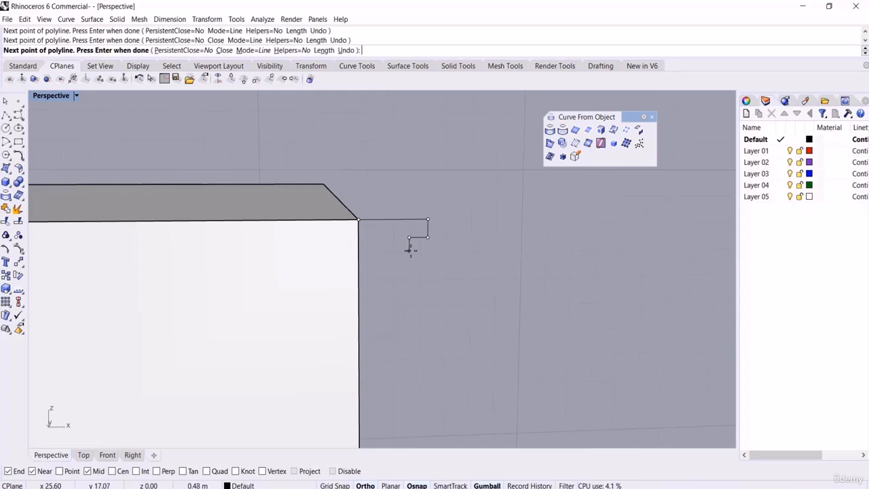
click(410, 250)
Step: Switch the profile polyline to arc mode and add an arc segment curving down and inward toward the box
click(260, 50)
scroll(407, 252, up, 5)
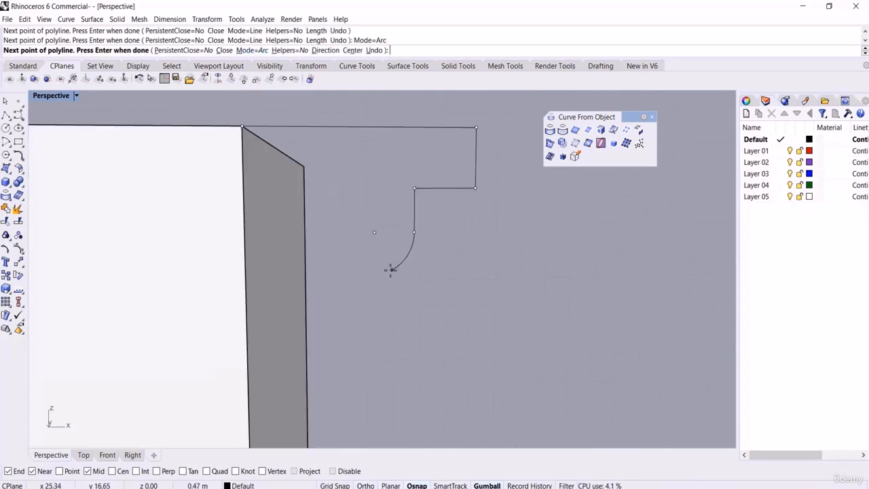
click(383, 272)
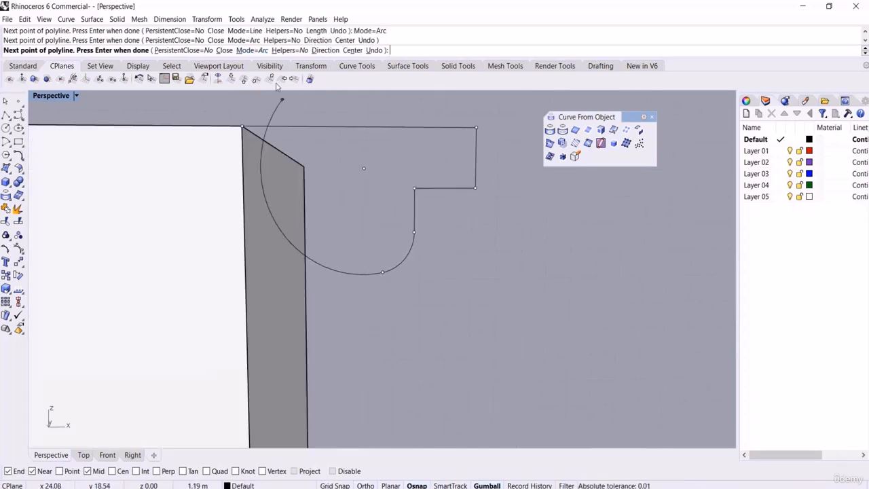
Step: Return the polyline to line mode and draw orthogonal segments down, inward toward the box and down again
click(260, 50)
key(shift)
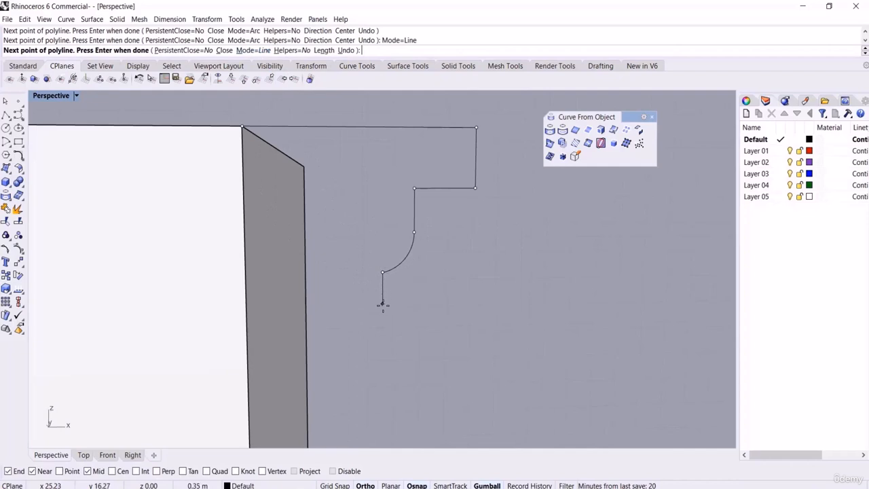
click(383, 305)
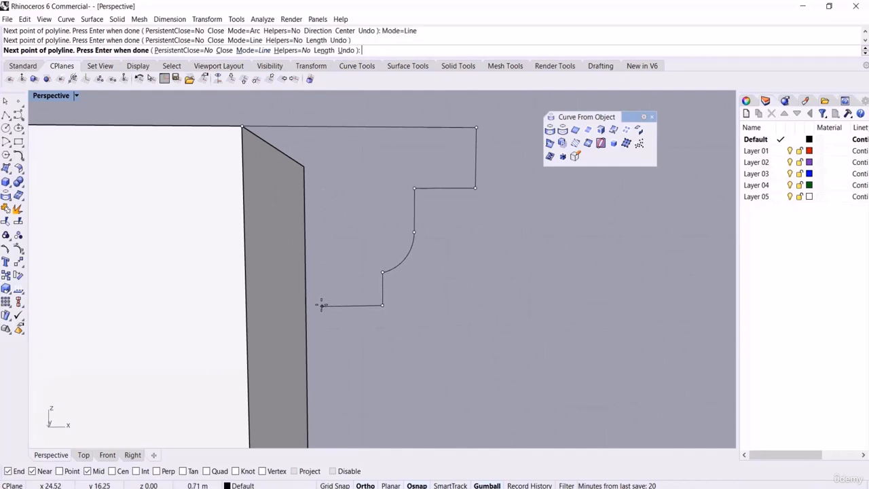
click(321, 305)
click(321, 344)
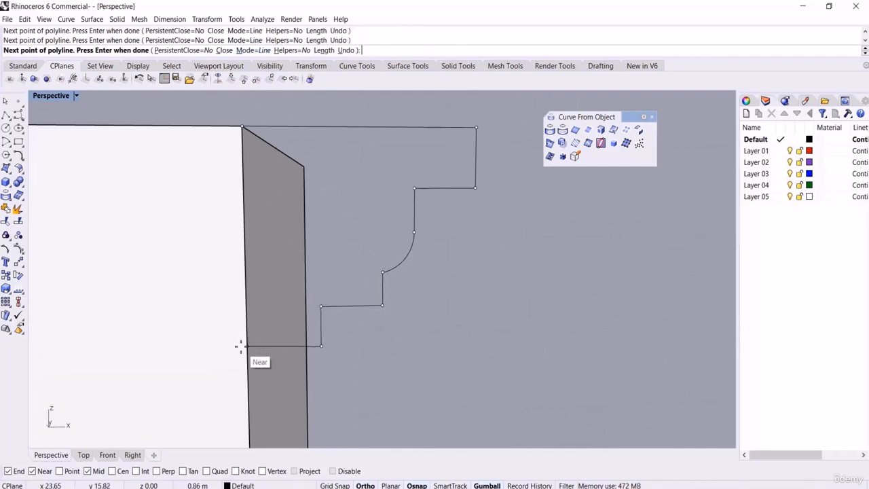
Step: Enable the Perp object snap, run the profile to the box's vertical edge, and close it at the upper corner
click(156, 472)
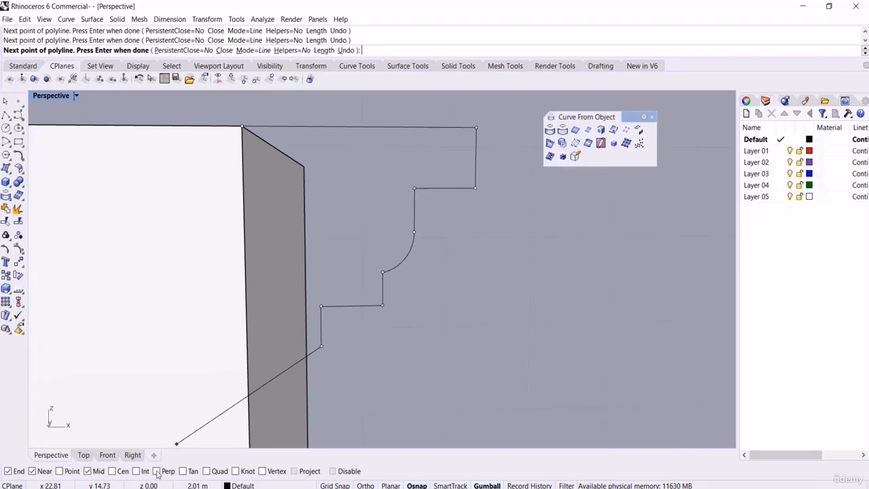
click(247, 346)
click(242, 125)
Step: Scale the moulding profile up from the box's upper corner until its top edge is about 4 m wide
scroll(345, 240, down, 15)
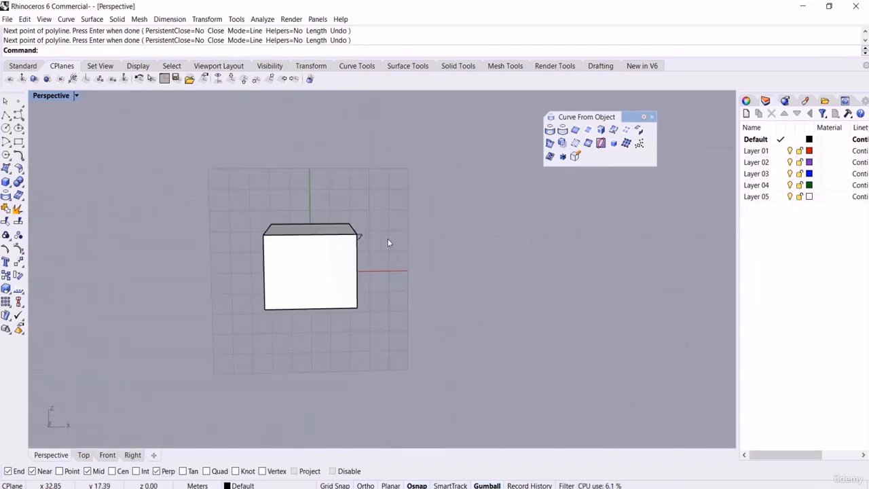
right_drag(387, 242, 315, 272)
scroll(318, 275, up, 8)
right_drag(333, 236, 305, 230)
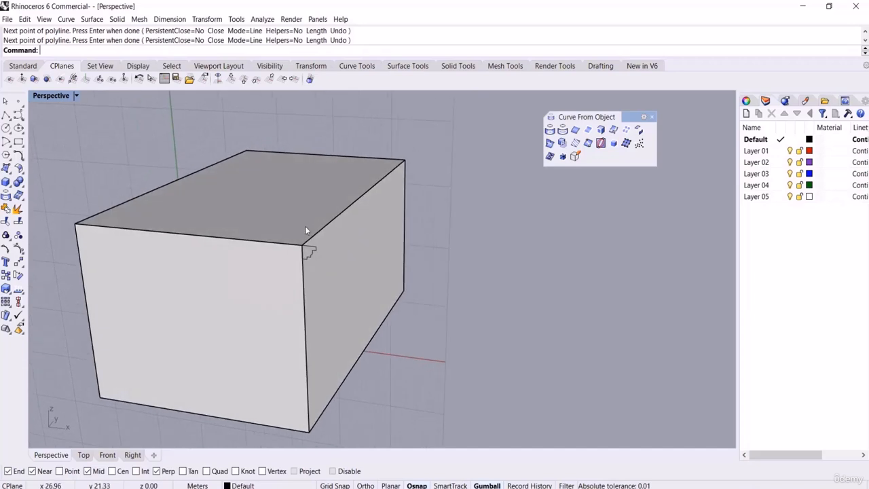
drag(168, 146, 327, 282)
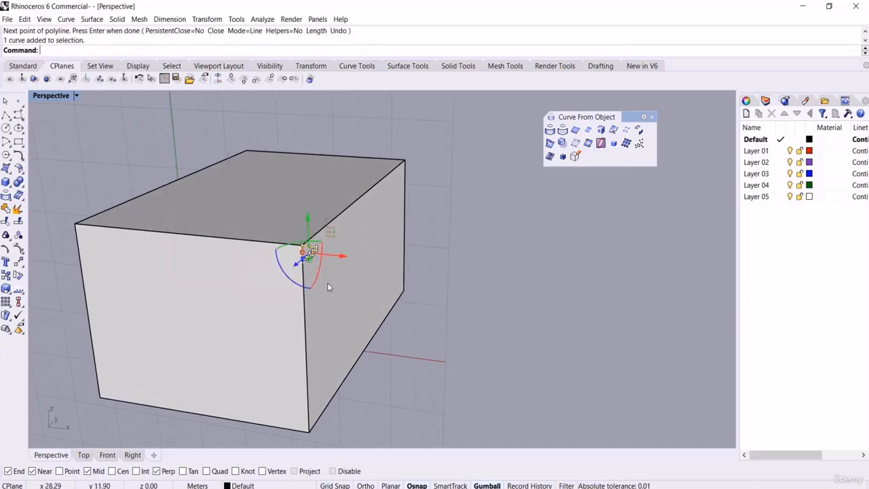
text(SC)
key(Return)
scroll(309, 245, up, 5)
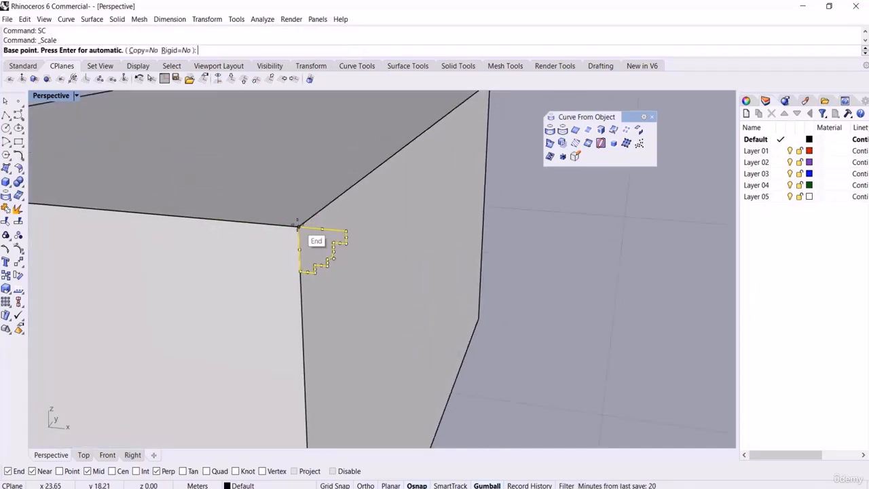
click(299, 226)
click(346, 231)
key(shift)
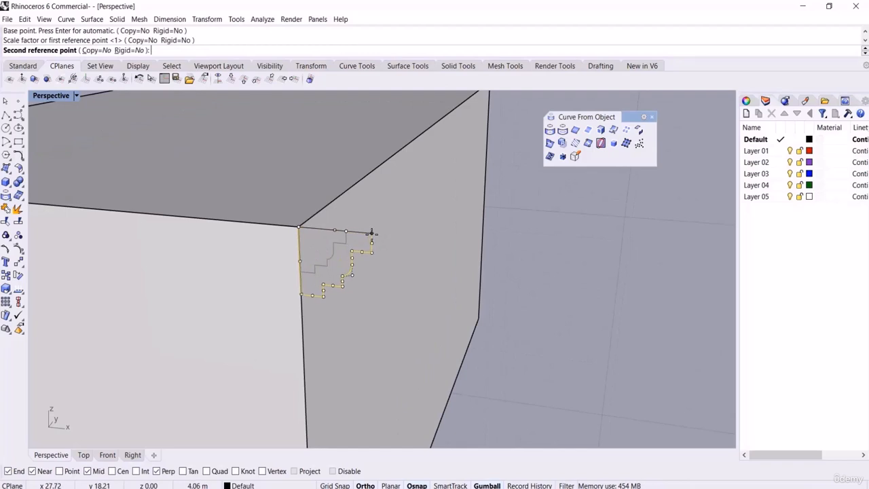
click(374, 234)
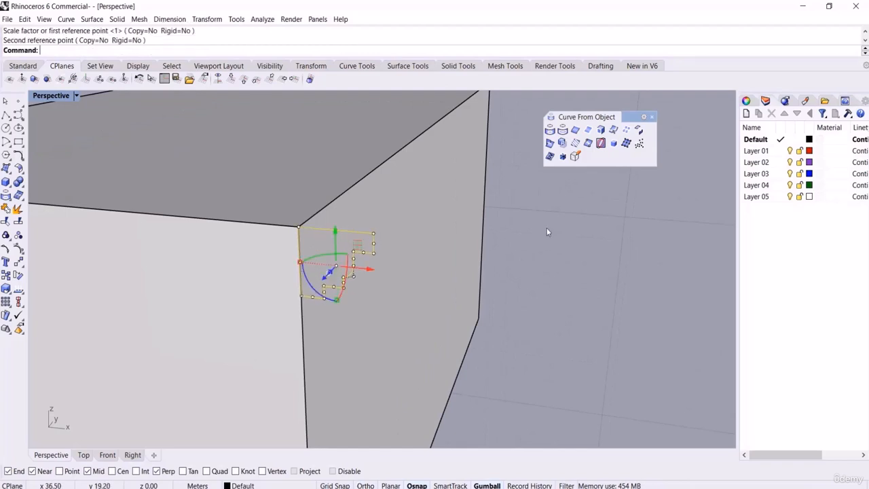
Step: Reset the construction plane to World Top
scroll(479, 237, down, 5)
right_drag(466, 245, 464, 258)
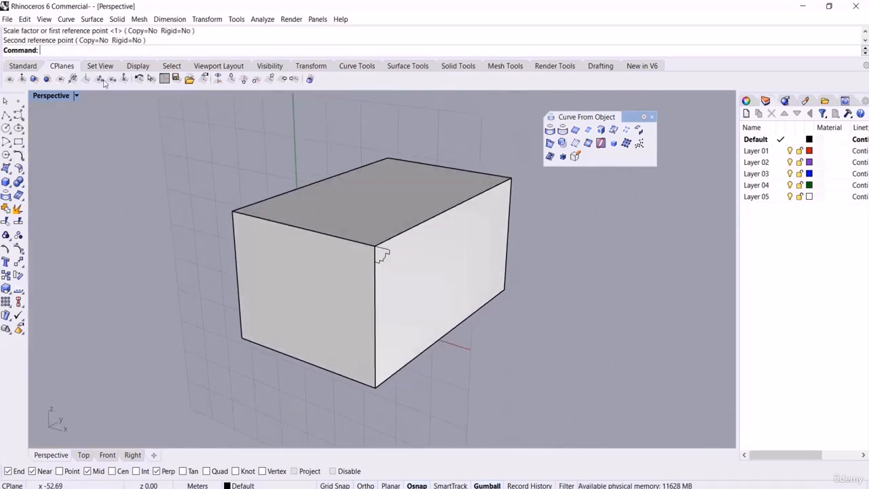
click(231, 78)
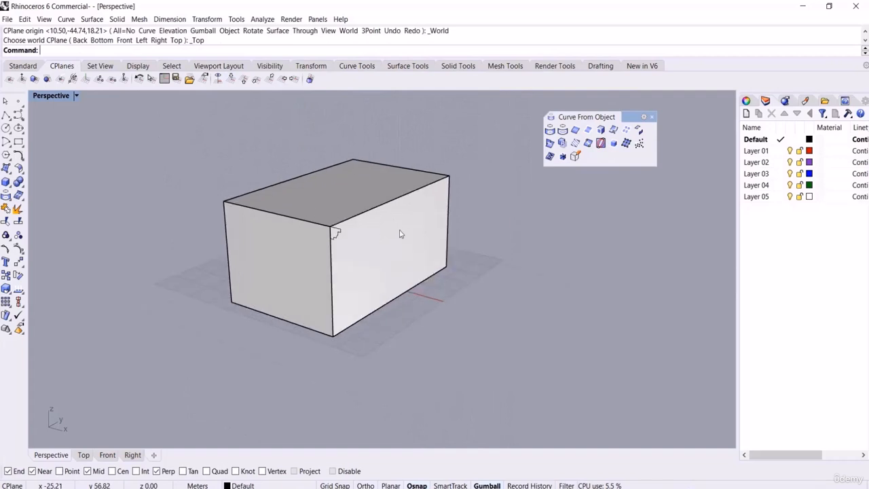
Step: Sweep the moulding profile with Sweep1 along the box's +X upper edge, using Freeform frame style and unchanged cross sections
right_drag(402, 234, 459, 162)
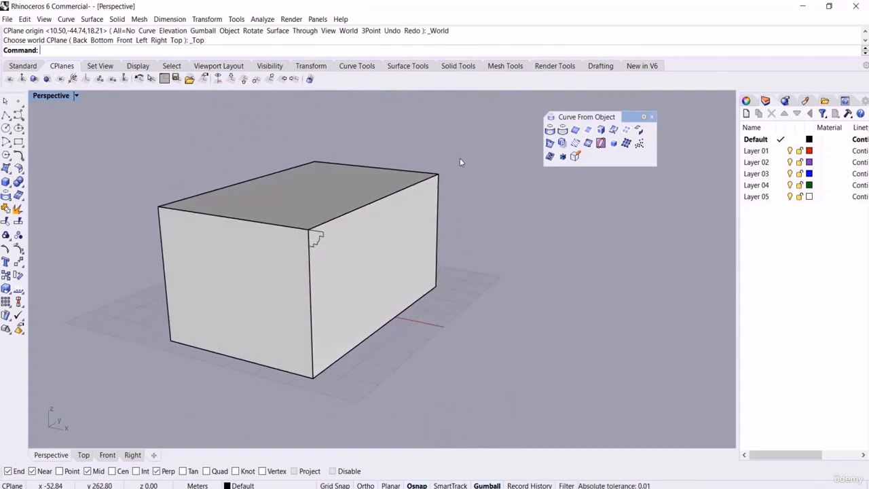
text(Sweep1)
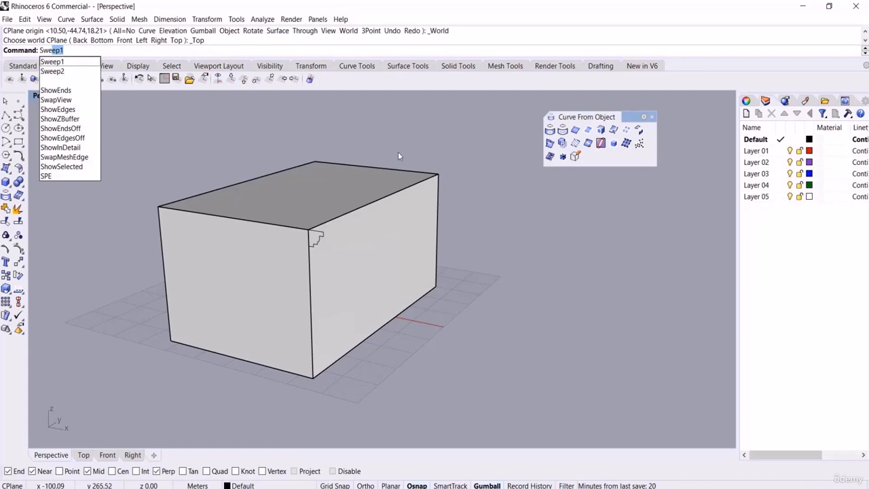
key(Return)
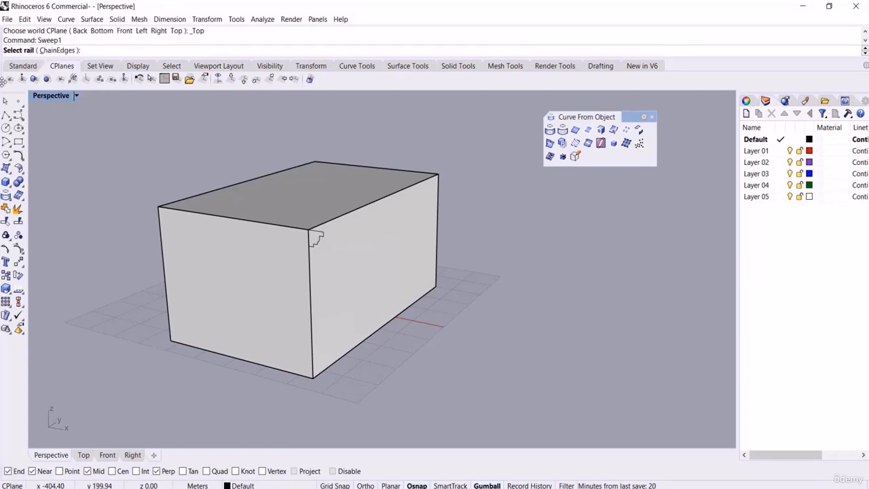
right_drag(373, 199, 381, 214)
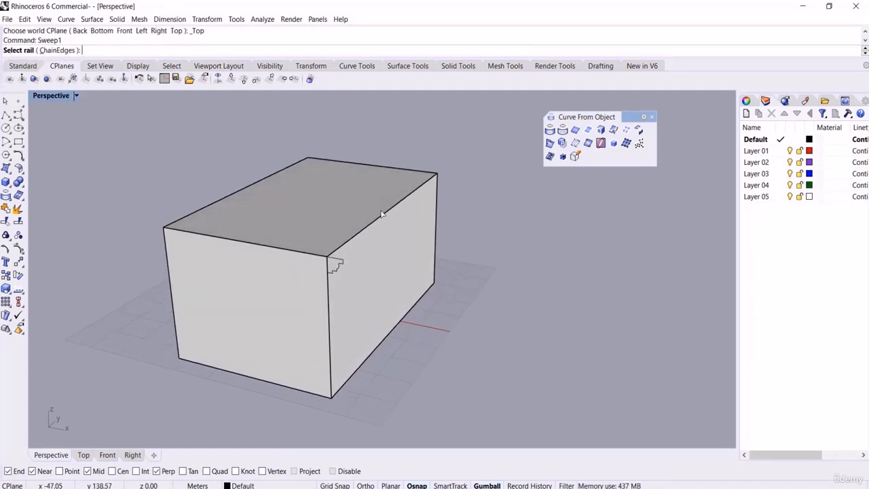
click(342, 251)
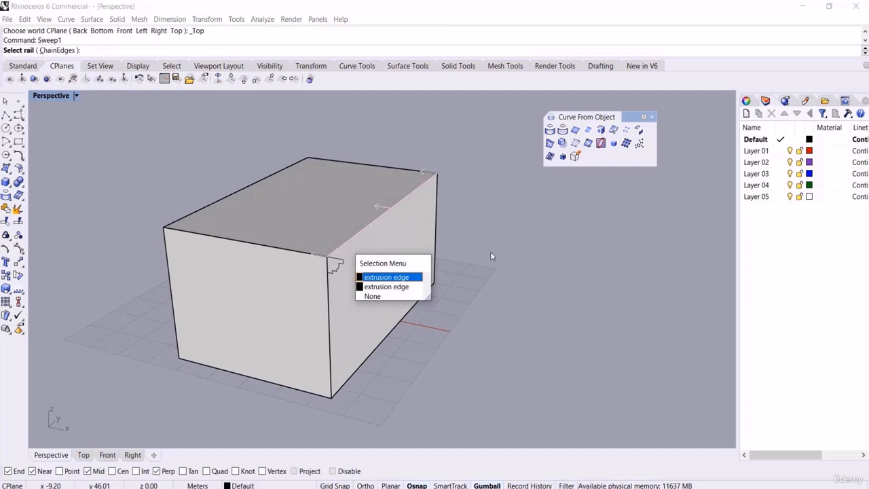
click(391, 278)
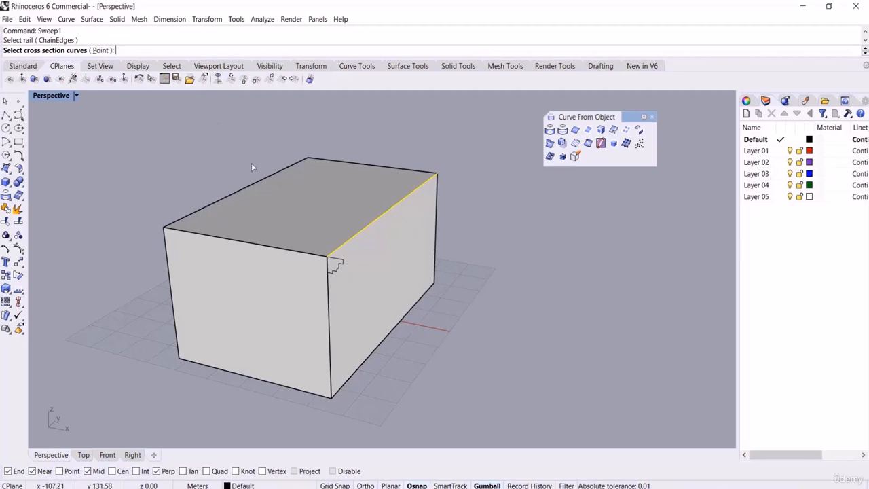
scroll(383, 248, up, 2)
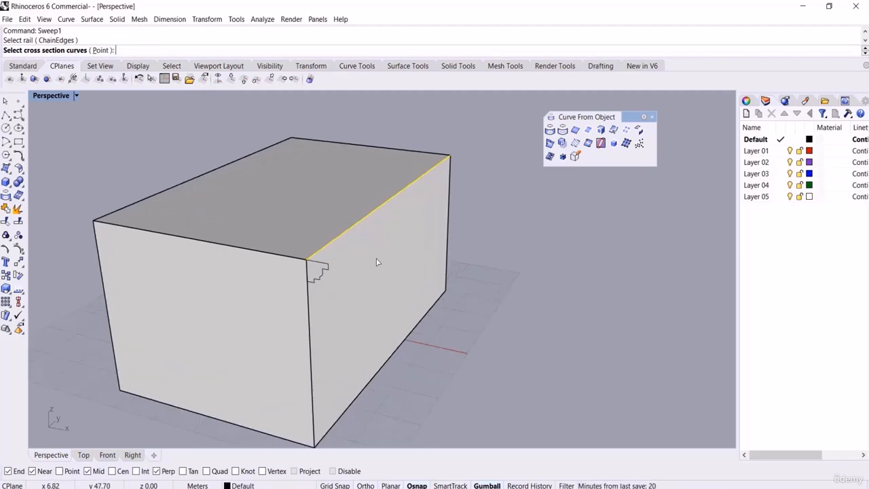
click(322, 272)
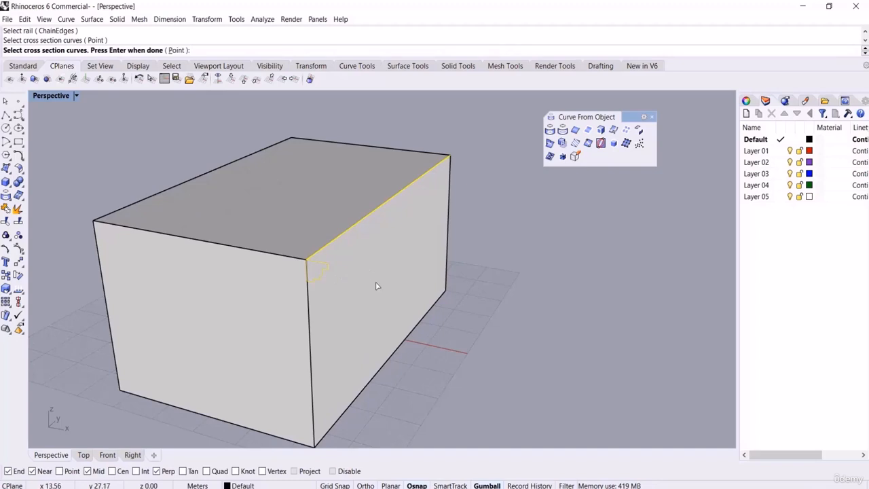
key(Return)
key(Return)
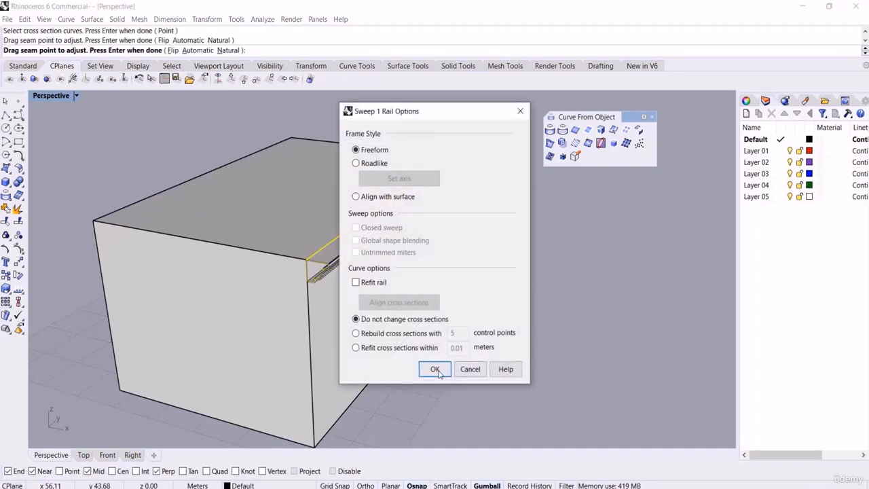
click(435, 369)
Step: Switch the viewport to Rendered display and examine the swept moulding along the box's edge
right_drag(536, 324, 512, 287)
middle_click(517, 231)
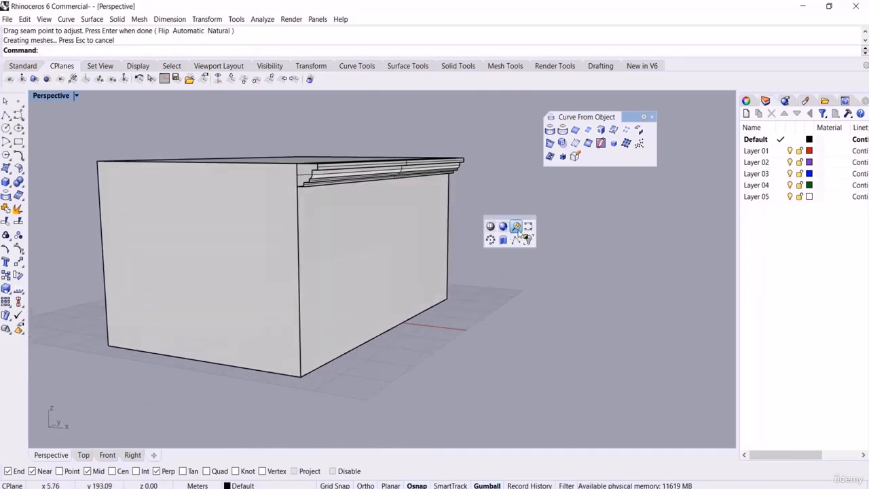
click(516, 227)
right_drag(498, 238, 420, 229)
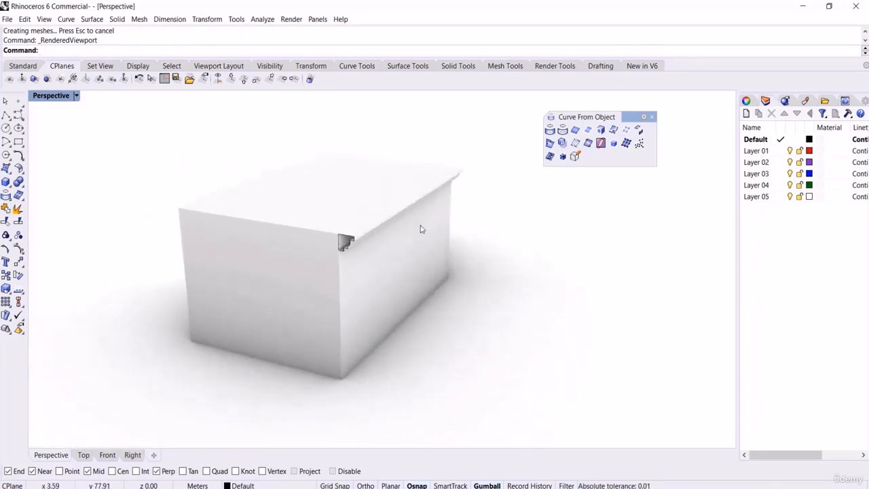
Step: Undo the single-edge sweep and set the viewport back to Shaded display
key(ctrl+z)
middle_click(547, 253)
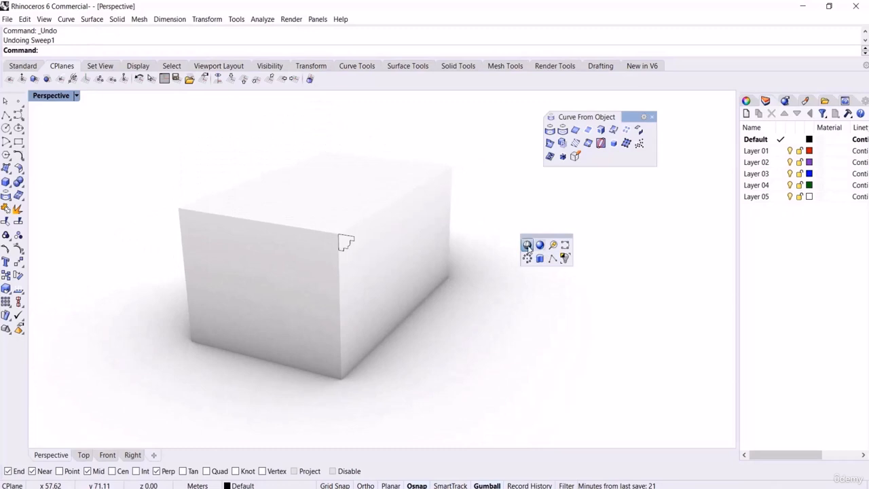
click(531, 250)
right_drag(438, 246, 439, 236)
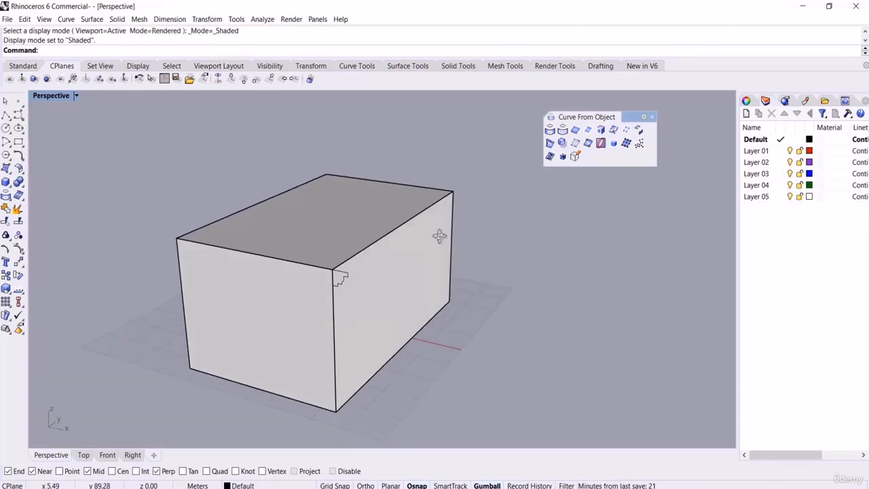
Step: Start Sweep1 with the ChainEdges option and chain all four upper edges of the box as the rail
text(swe)
key(Return)
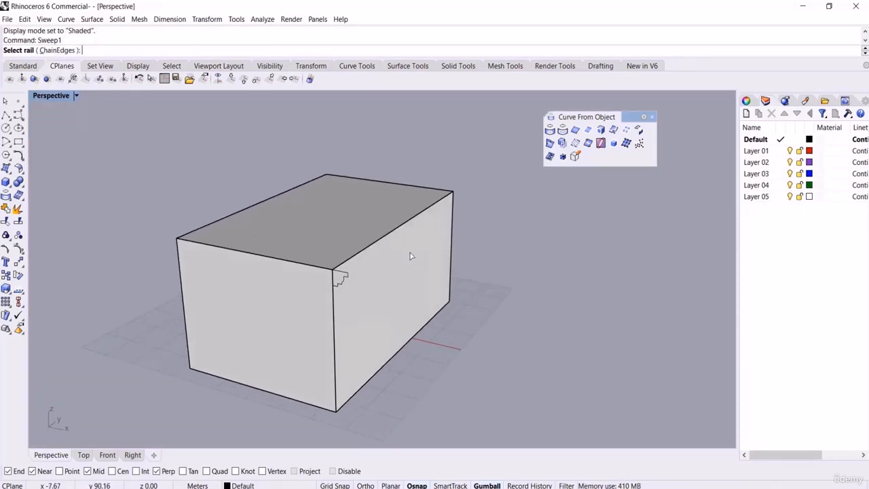
click(57, 51)
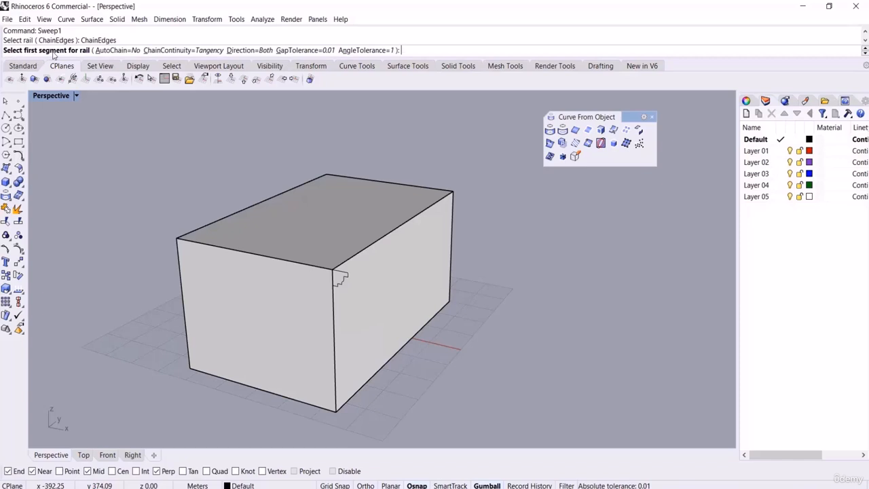
click(422, 213)
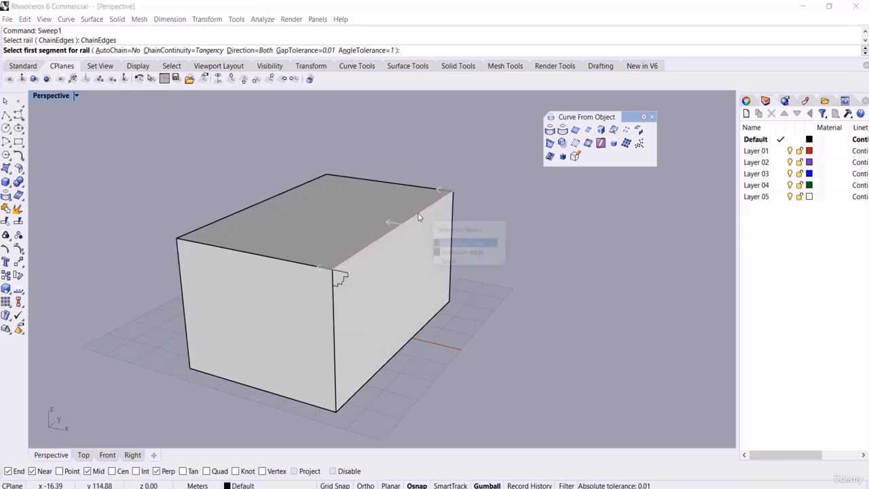
click(459, 242)
click(410, 187)
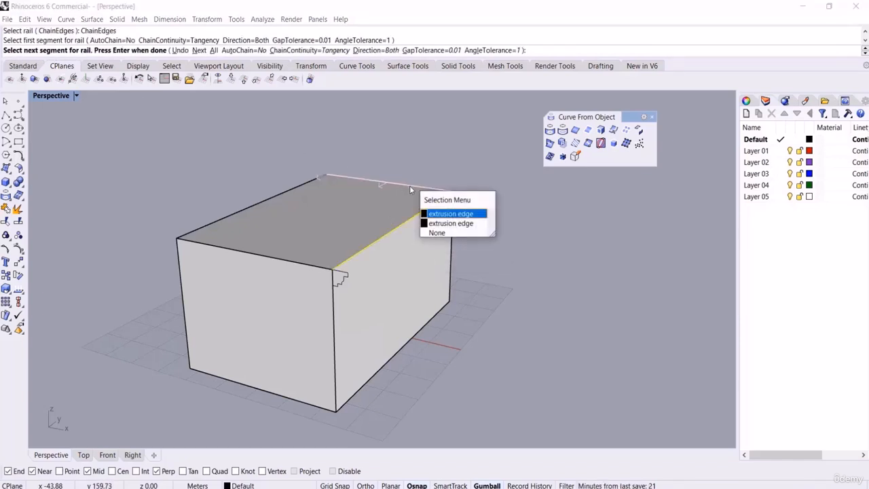
click(443, 215)
click(280, 195)
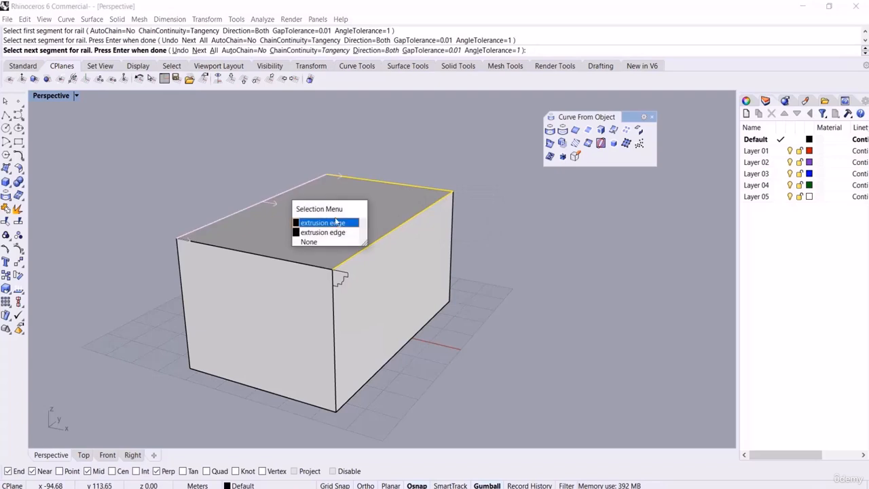
click(337, 224)
click(273, 260)
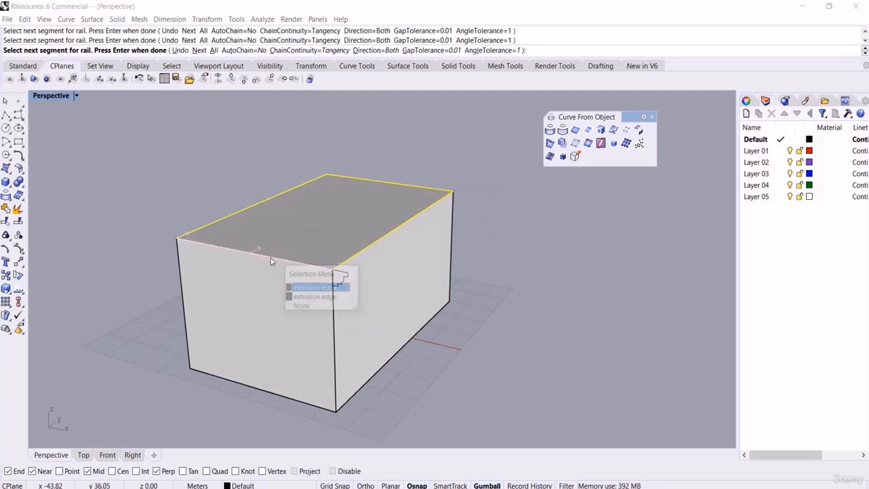
click(307, 288)
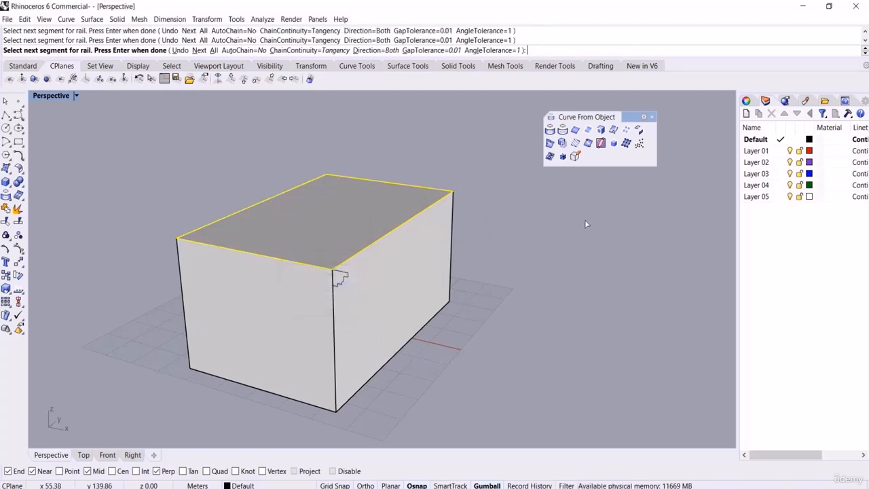
key(Return)
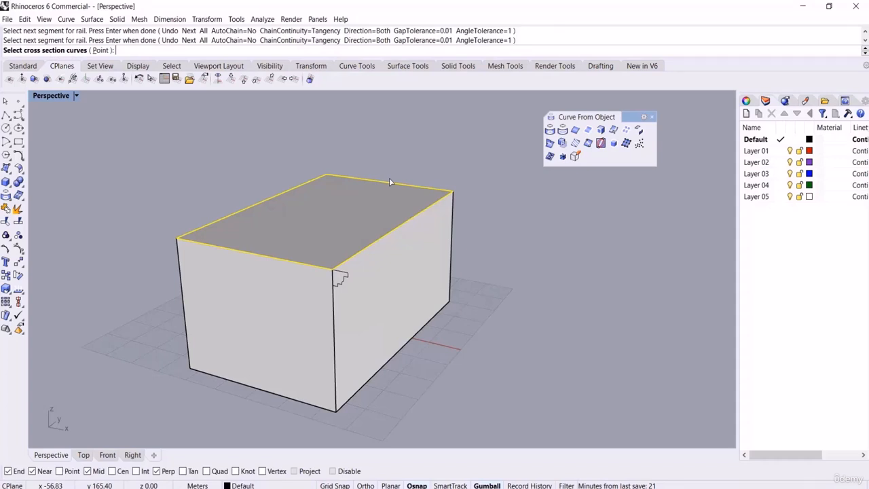
Step: Use the moulding profile at the box's corner as cross section and sweep it around the four chained upper edges
click(342, 276)
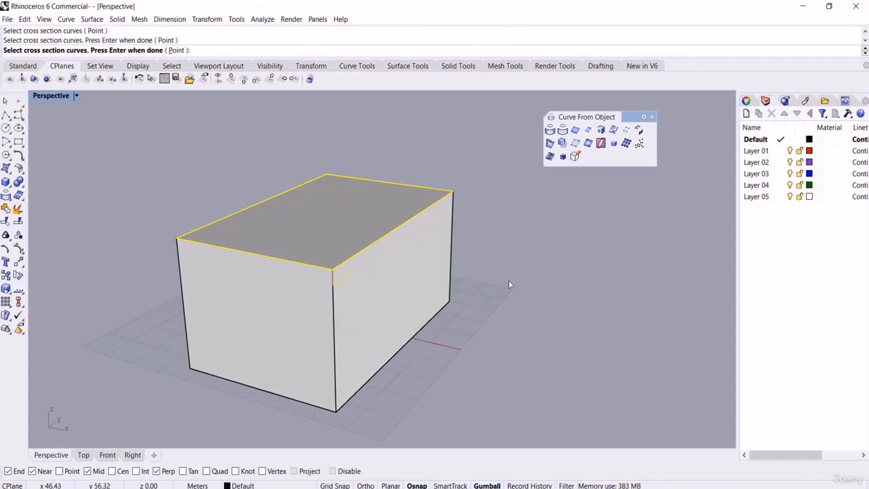
key(Return)
key(Return)
key(Return)
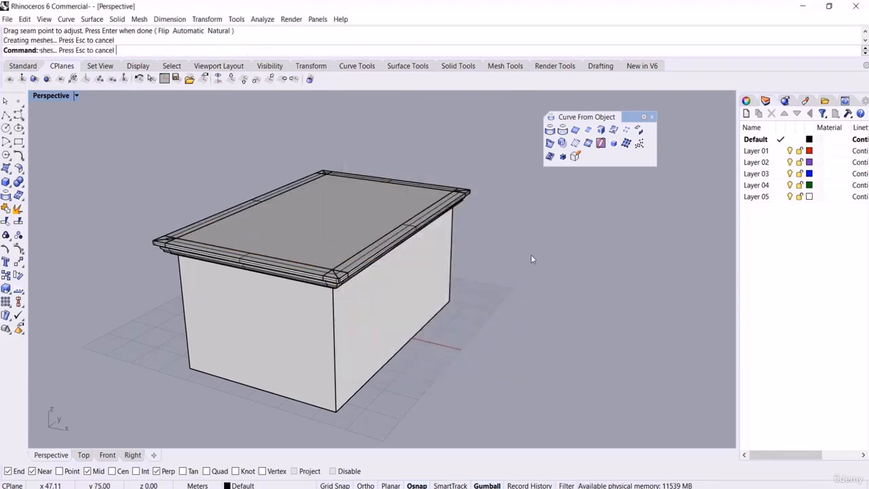
Step: Examine the full swept moulding in Rendered display, return the viewport to Shaded, and check the moulding from above and below
right_drag(531, 254, 531, 241)
middle_click(530, 239)
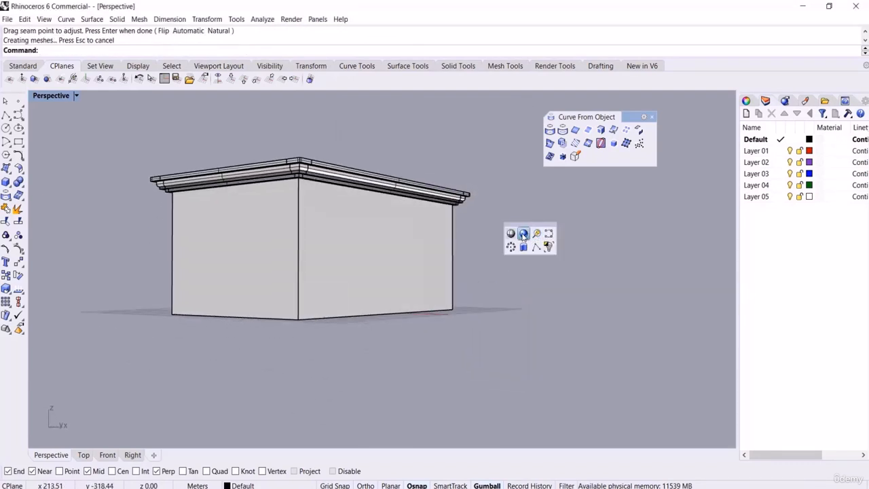
click(536, 234)
right_drag(488, 211, 443, 248)
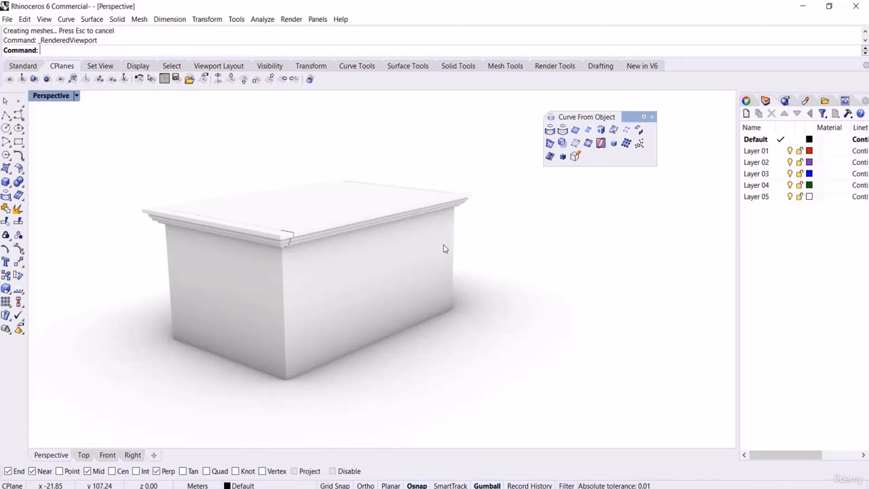
key(ctrl+alt+s)
mouse_move(520, 210)
right_down()
mouse_move(454, 279)
mouse_move(457, 263)
mouse_move(465, 301)
right_up()
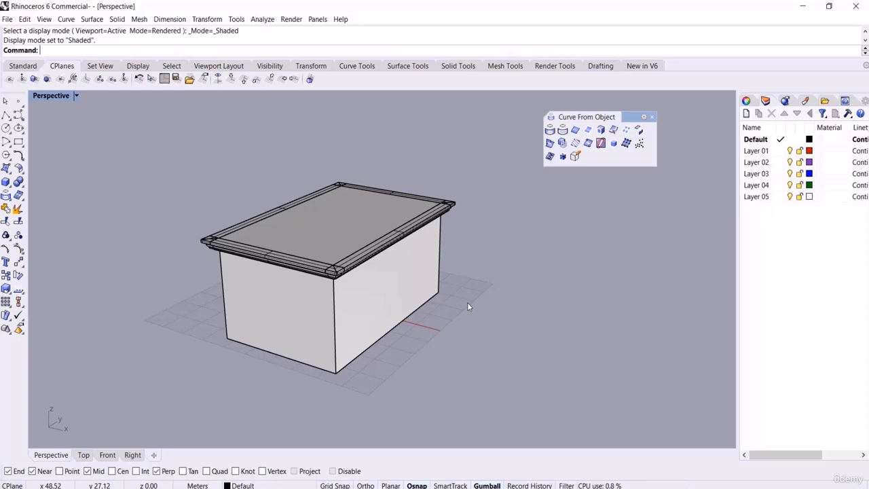
right_drag(466, 316, 457, 277)
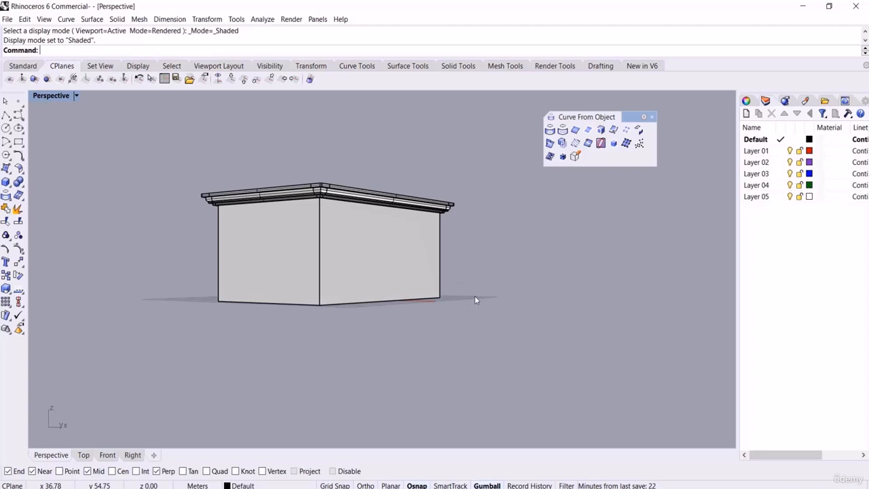
Step: Draw a small, thin upright box on the ground just outside the large box's +X side
right_drag(475, 300, 435, 308)
click(6, 181)
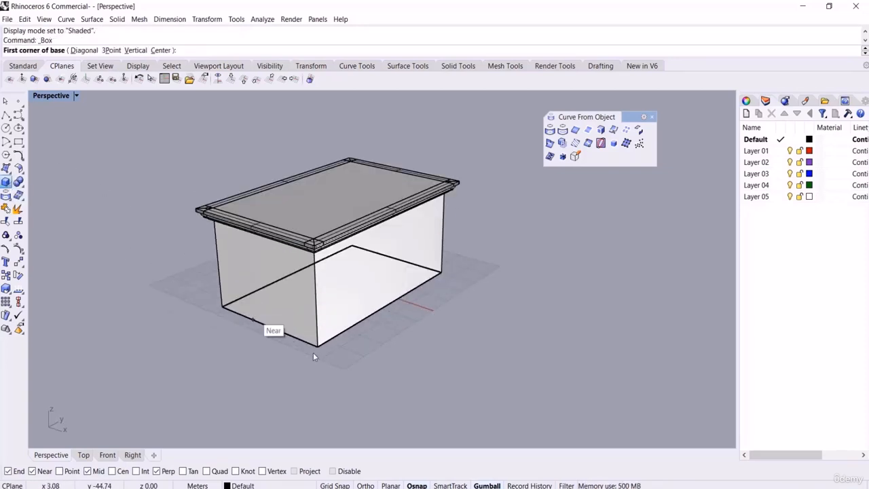
scroll(388, 340, up, 5)
click(373, 339)
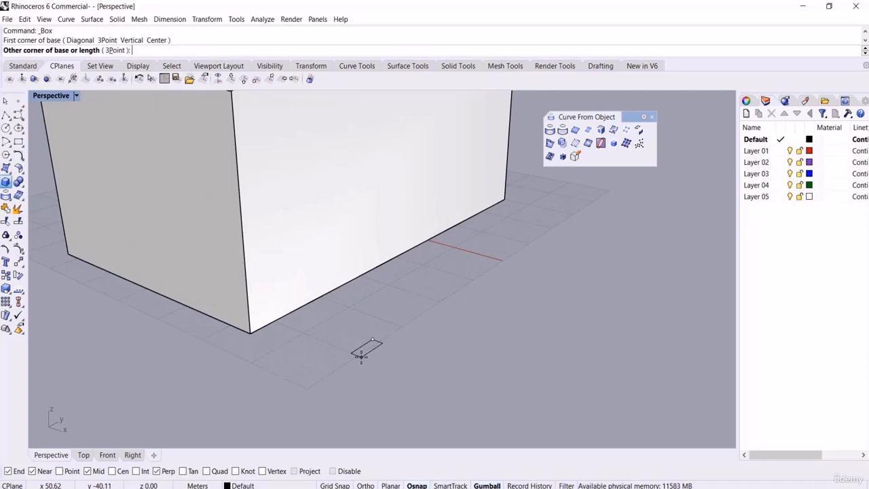
click(362, 354)
scroll(366, 366, down, 3)
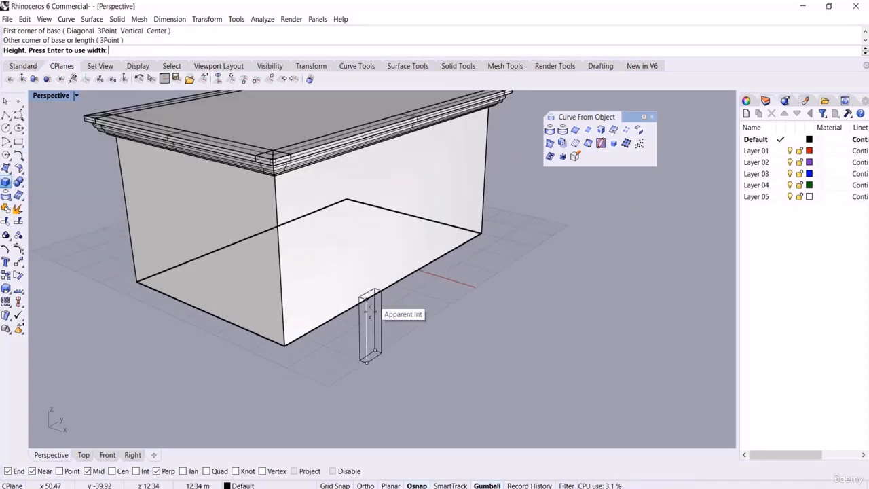
scroll(383, 316, up, 3)
click(387, 349)
scroll(414, 351, down, 5)
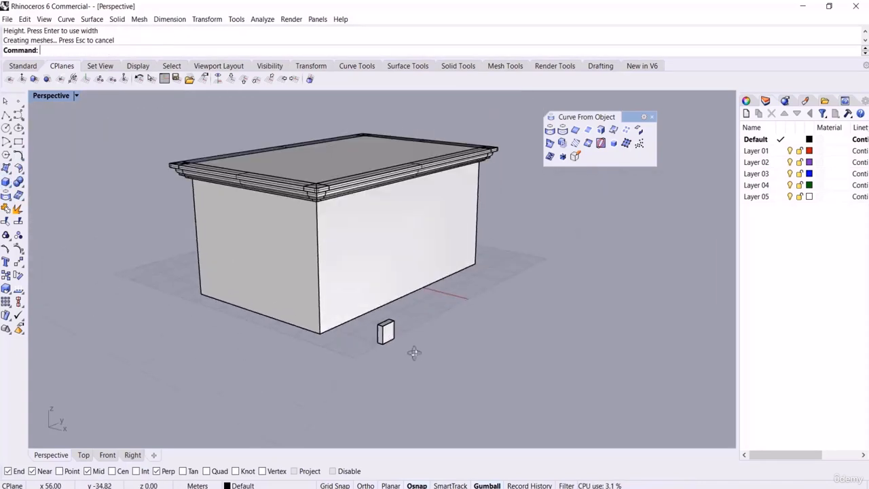
Step: Scale the small box down uniformly in all three directions
scroll(414, 351, up, 5)
click(404, 331)
right_drag(406, 330, 401, 343)
scroll(399, 344, up, 4)
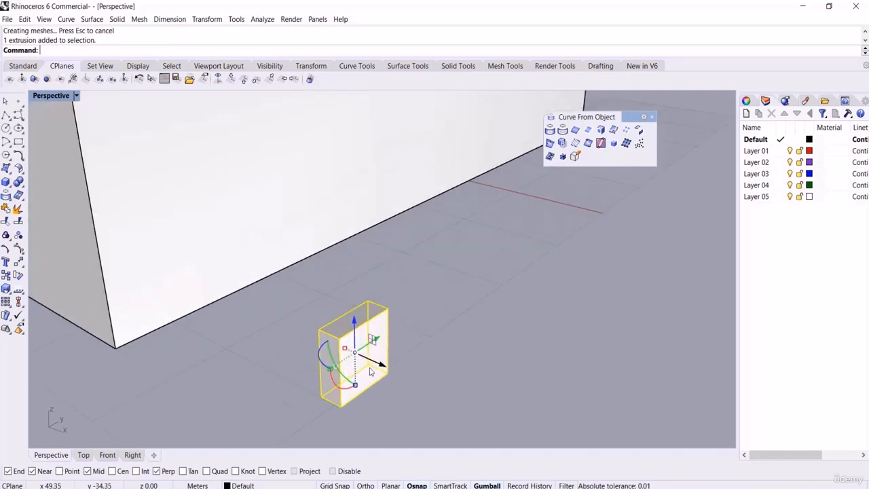
shift+drag(331, 370, 340, 362)
click(444, 346)
Step: Move the small box's outer upper edge slightly outward along X, away from the large box
scroll(364, 329, up, 8)
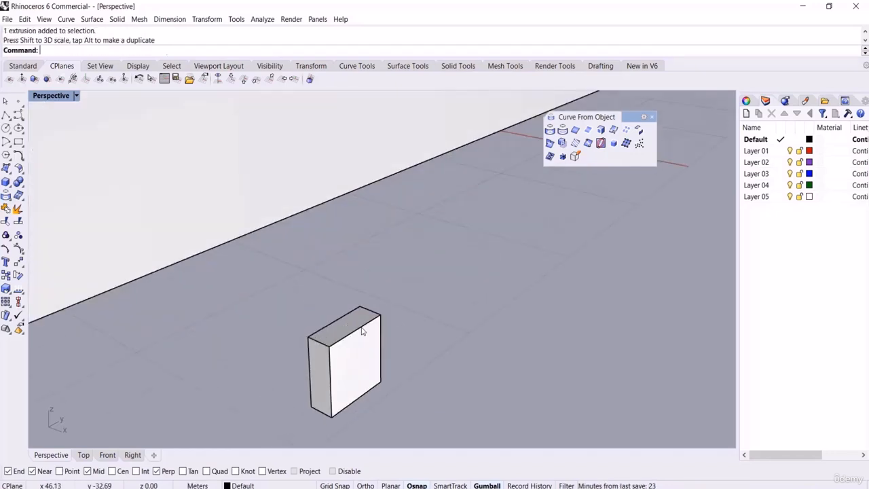
ctrl+shift+click(363, 326)
scroll(381, 347, down, 3)
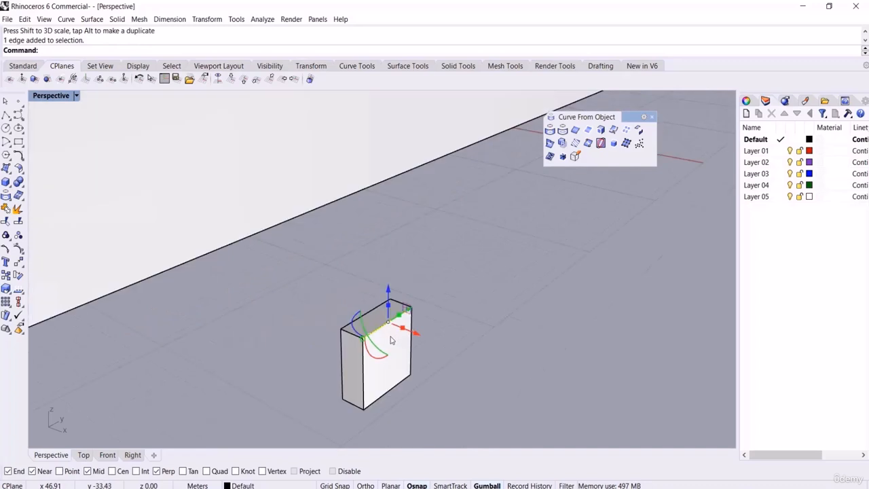
drag(406, 336, 424, 339)
click(420, 297)
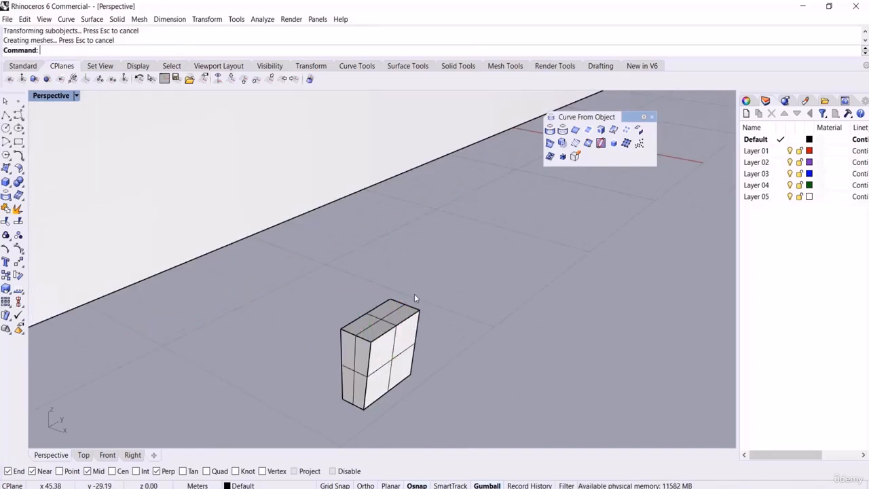
Step: Scale the small block's two short upper edges apart along Y to widen its top
ctrl+shift+click(362, 337)
ctrl+shift+click(415, 306)
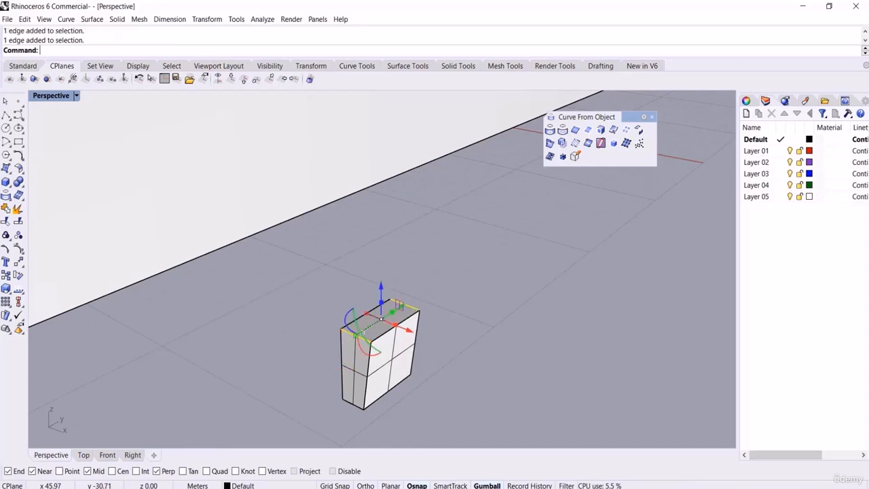
drag(351, 341, 334, 351)
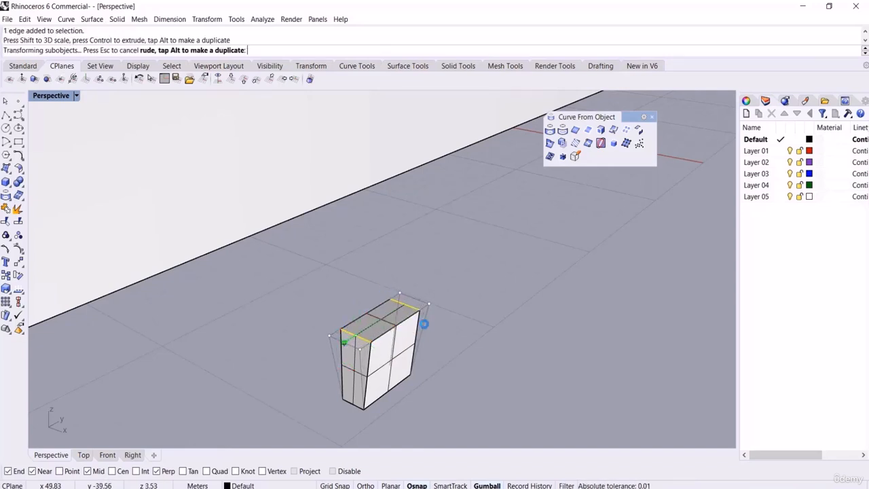
Step: Move the small block's outer lower edge inward along X to taper it into a bracket
shift+right_drag(440, 341, 524, 269)
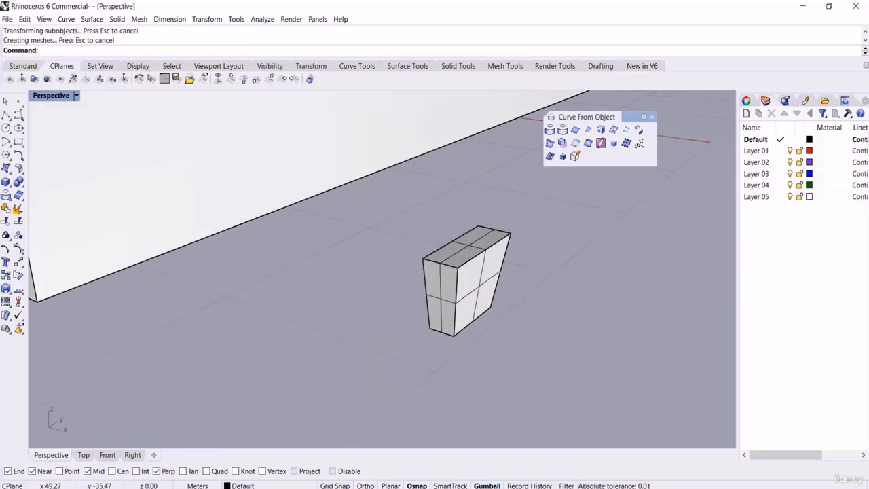
ctrl+shift+click(481, 318)
drag(501, 332, 492, 327)
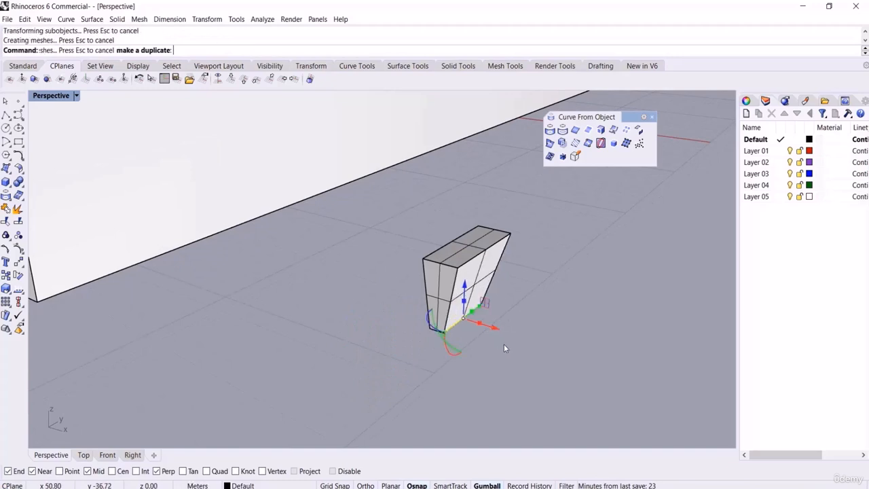
click(503, 345)
Step: Scale the whole tapered bracket narrower along Y
scroll(499, 341, down, 10)
right_drag(481, 338, 441, 334)
scroll(352, 318, up, 5)
click(372, 357)
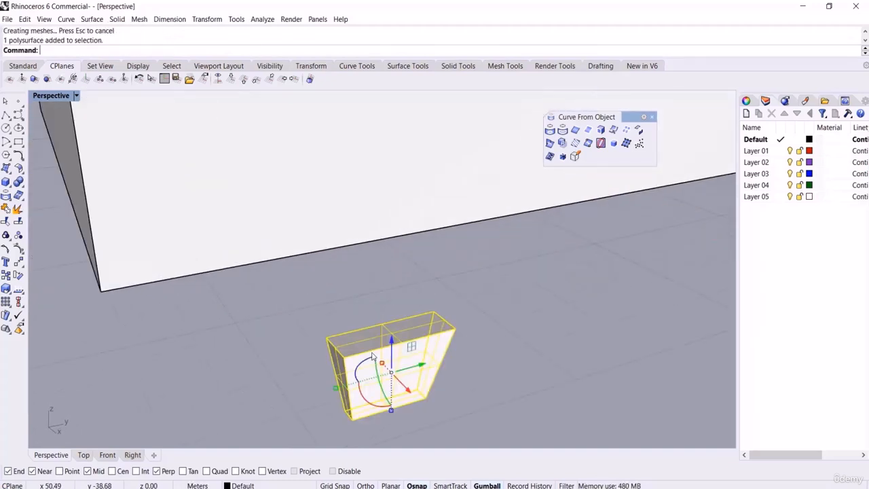
drag(337, 387, 352, 384)
click(311, 353)
Step: Examine the lower edges of the moulding where it meets the box's wall and corner
scroll(307, 352, down, 10)
right_drag(279, 357, 318, 329)
scroll(402, 181, up, 3)
right_drag(400, 181, 355, 239)
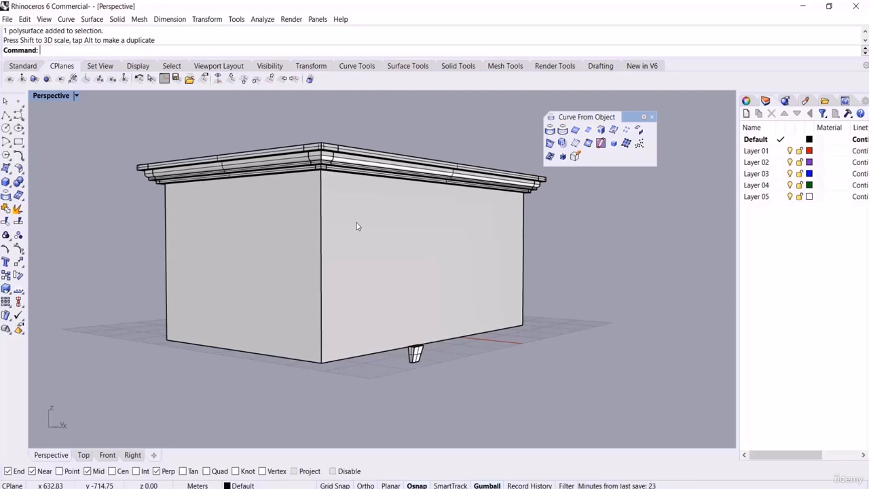
right_drag(363, 231, 350, 136)
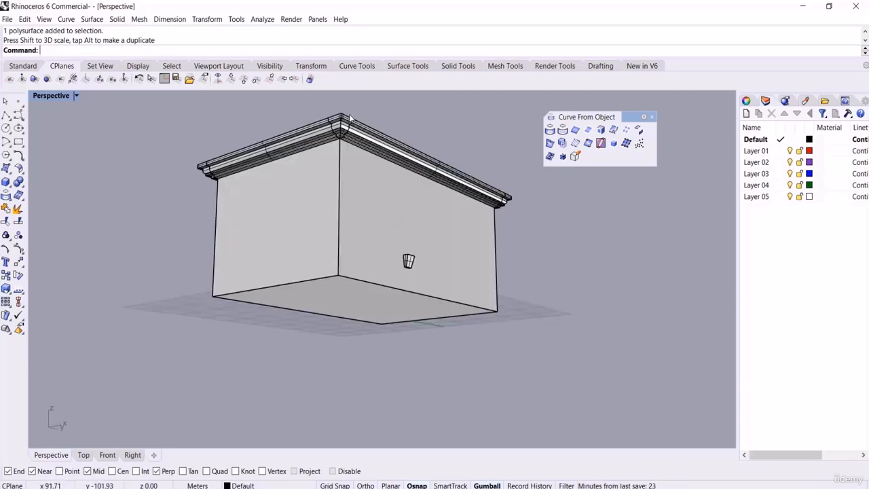
scroll(348, 140, up, 8)
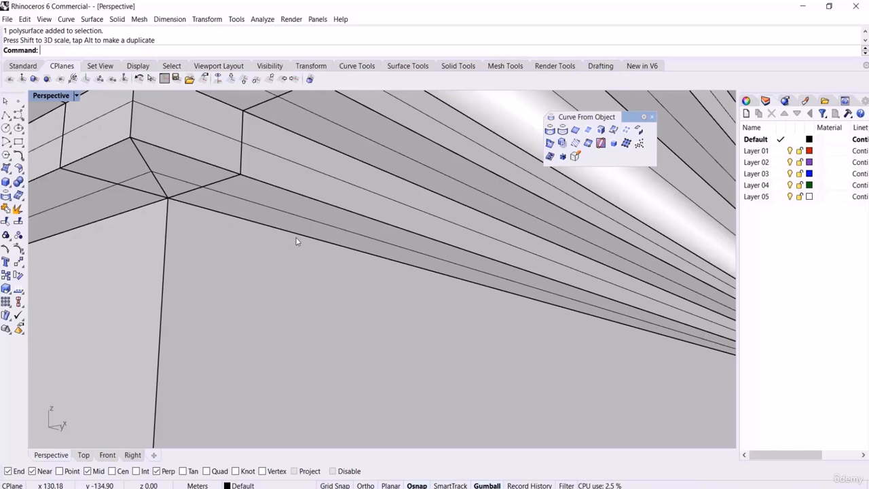
scroll(300, 265, down, 8)
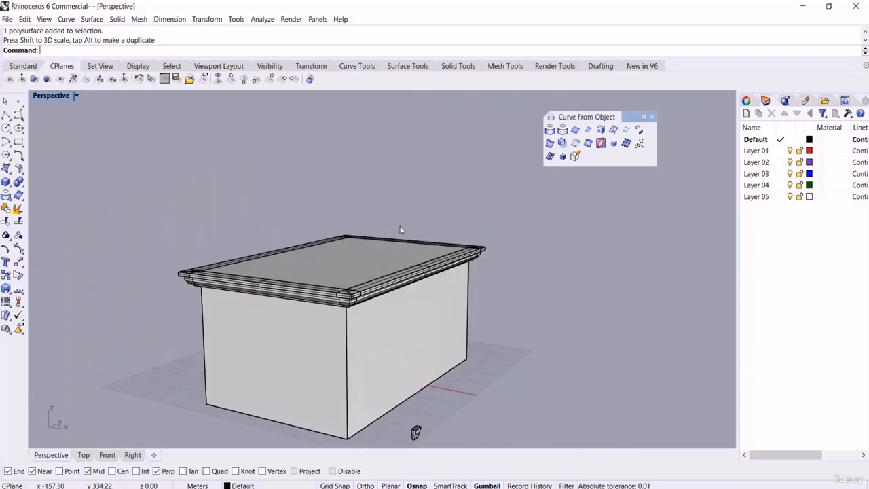
Step: Start ArrayCrv on the tapered bracket and set the base point at its upper inner corner
text(ArrayCrv)
key(Return)
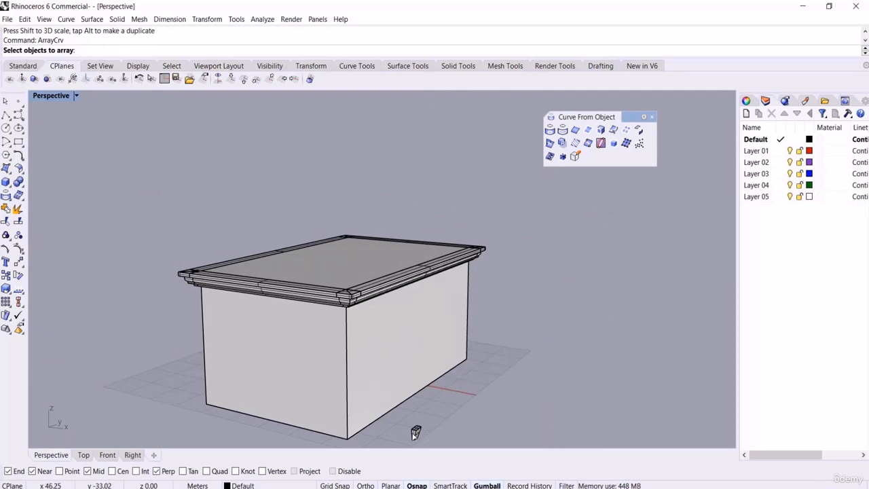
click(415, 433)
key(Return)
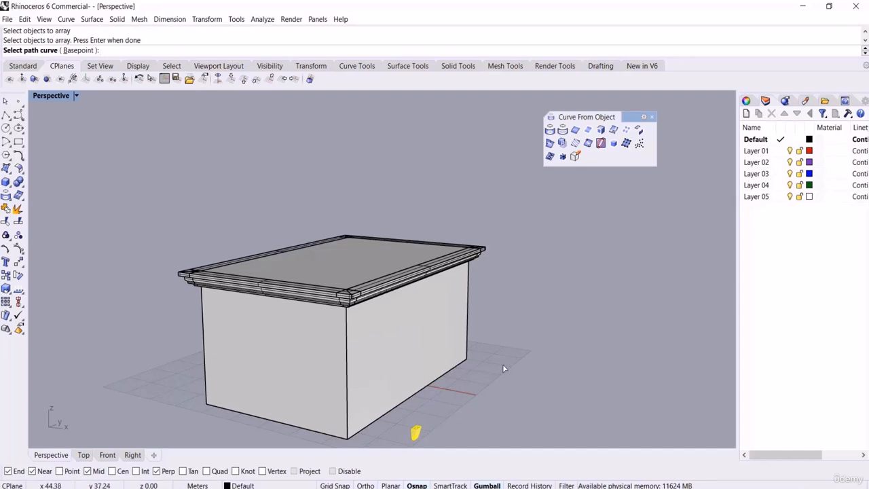
click(79, 50)
scroll(466, 304, down, 3)
scroll(438, 363, up, 8)
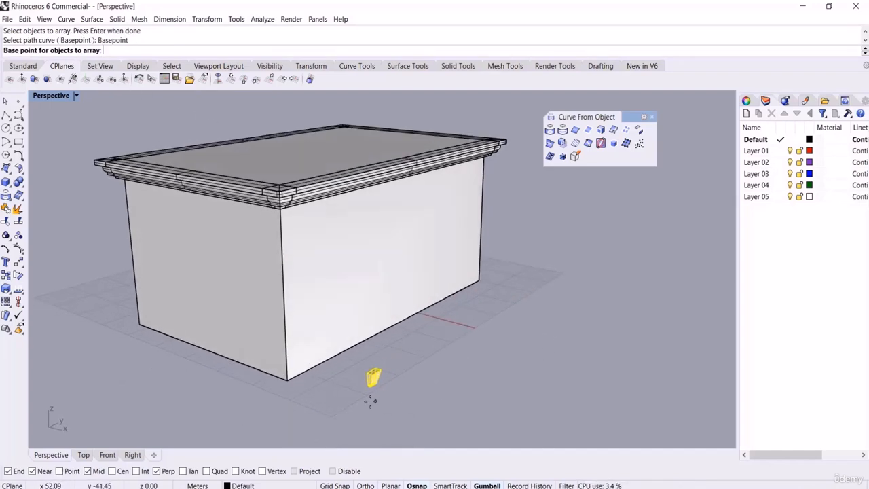
click(338, 299)
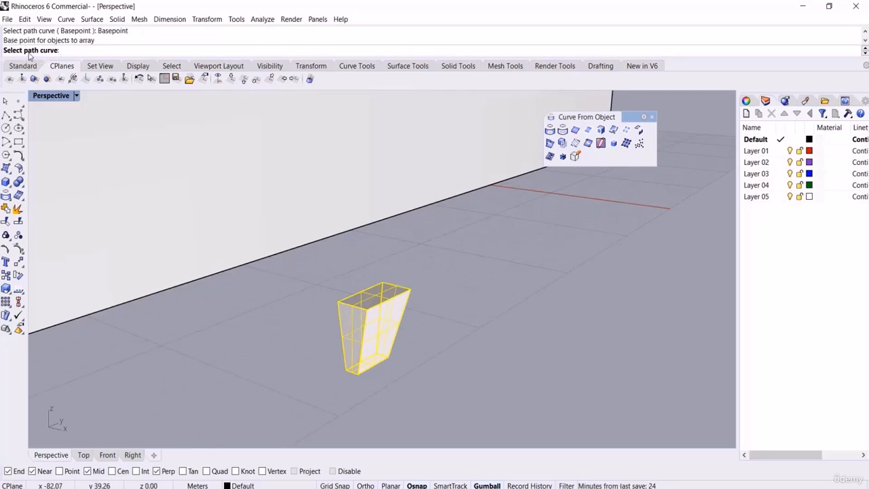
Step: Array 10 brackets with Freeform orientation along the moulding's lower edge on the box's +X wall
scroll(389, 306, down, 5)
scroll(391, 302, down, 3)
scroll(393, 230, up, 10)
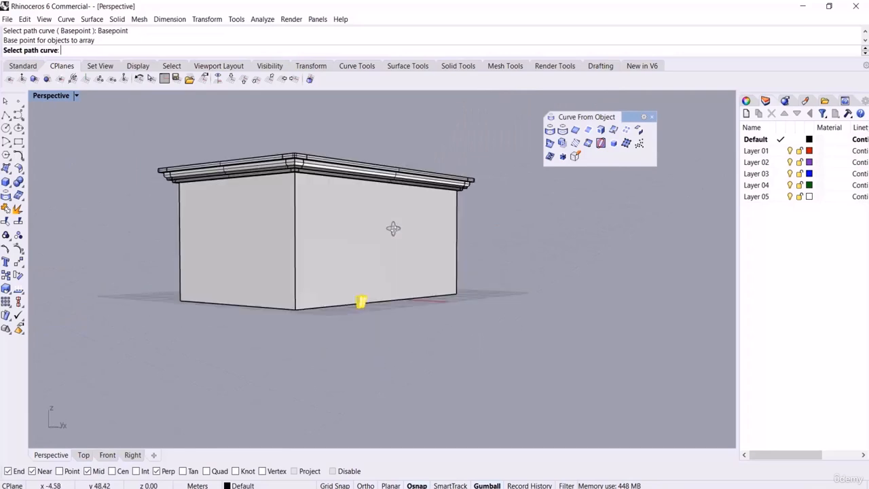
scroll(322, 209, up, 2)
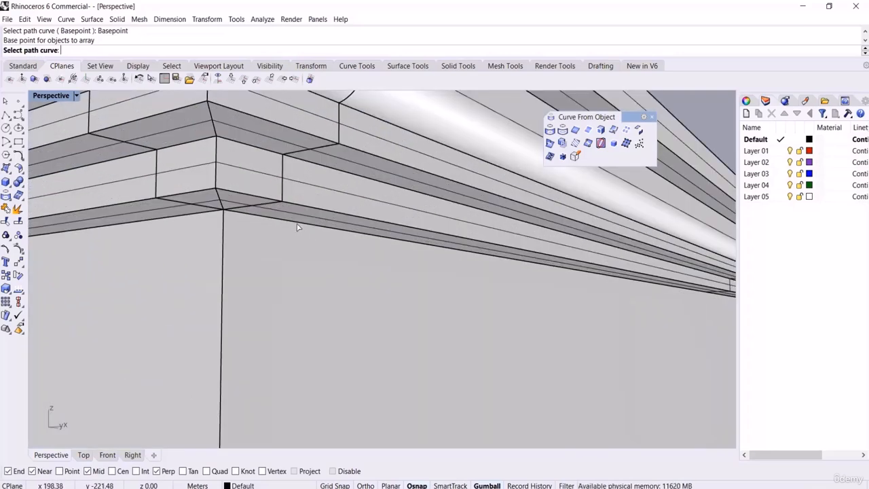
click(299, 228)
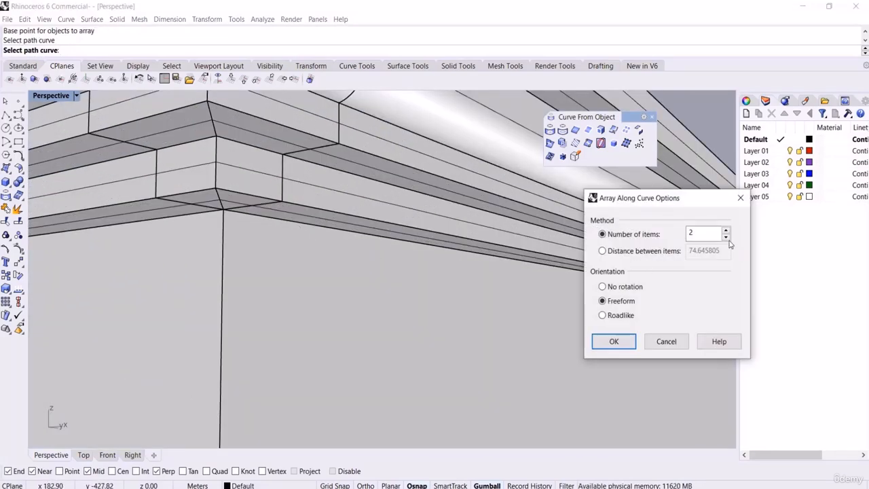
drag(707, 235, 642, 243)
text(10)
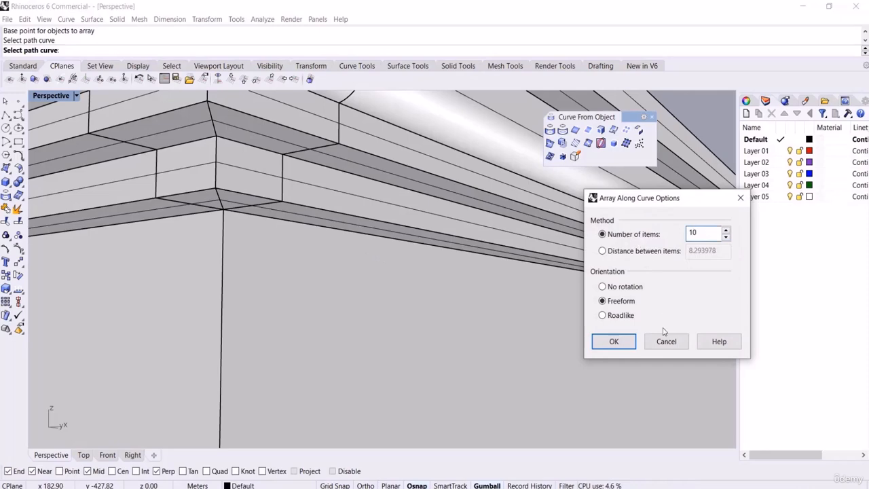
click(613, 341)
scroll(407, 231, down, 5)
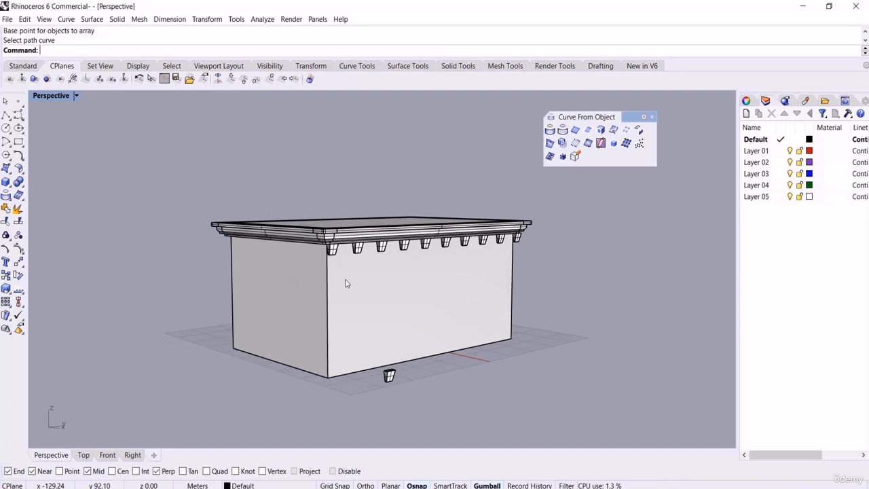
Step: Check the row of brackets under the moulding and undo the array along the edge
right_drag(401, 266, 466, 194)
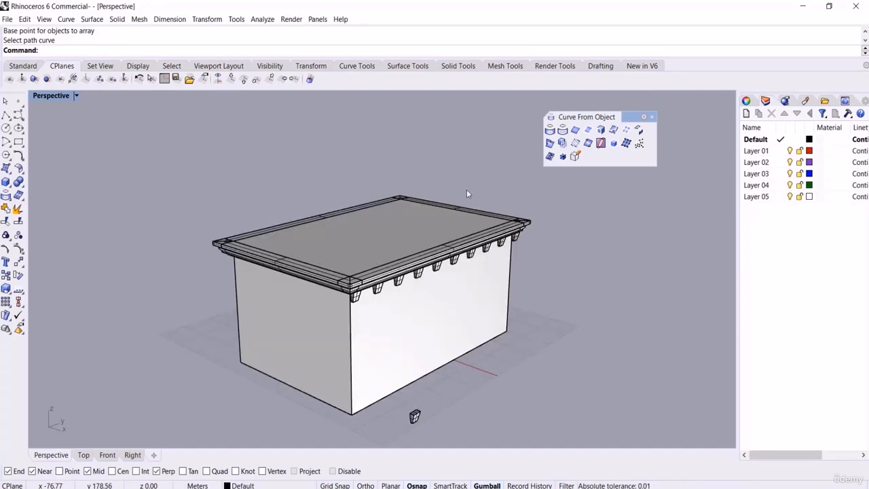
right_drag(450, 278, 498, 295)
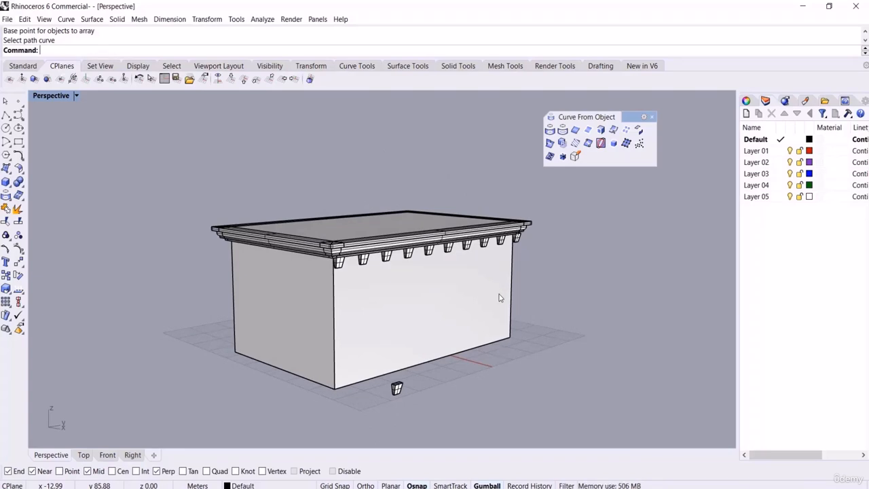
right_drag(493, 306, 484, 295)
key(ctrl+z)
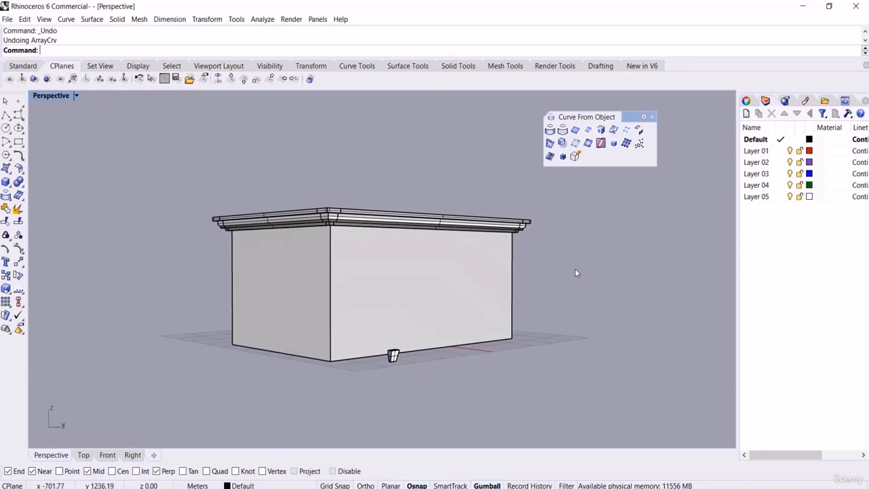
Step: Start DupEdge and pick the moulding's lower inner edges on the two walls meeting at the near corner of the box
right_drag(491, 258, 445, 184)
scroll(314, 150, up, 8)
right_drag(372, 209, 372, 196)
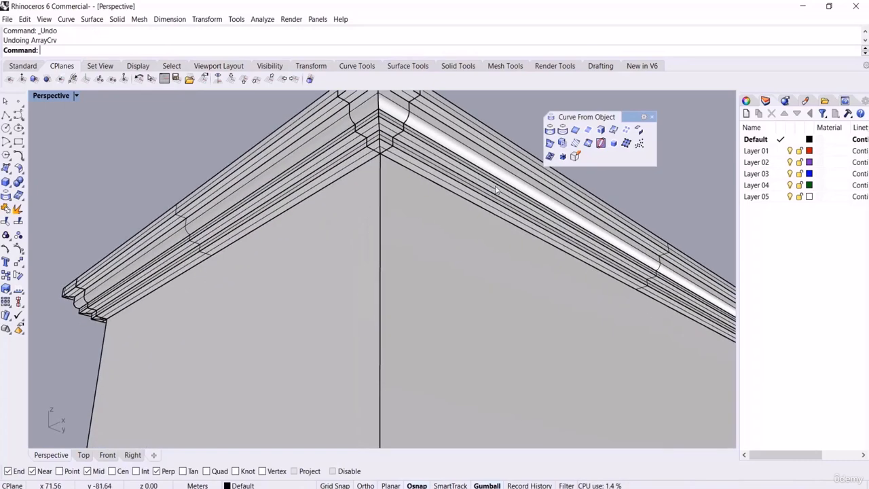
click(576, 130)
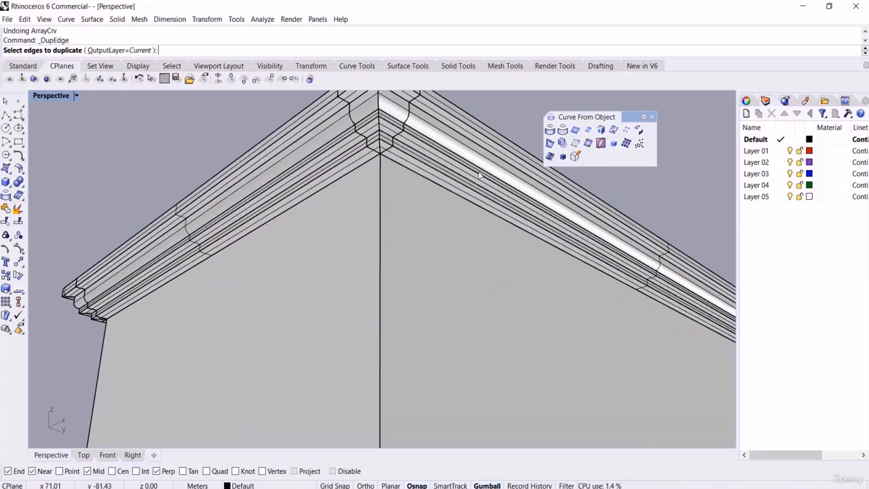
click(407, 171)
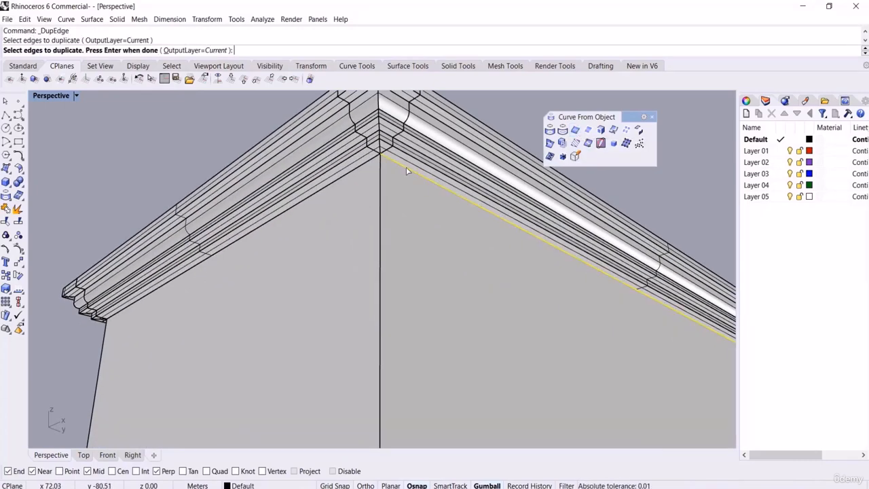
click(363, 165)
Step: Add the moulding's remaining two lower inner edges, finish duplicating them, and join the four edge curves into one closed curve
scroll(306, 191, down, 7)
right_drag(292, 214, 358, 107)
scroll(518, 233, up, 6)
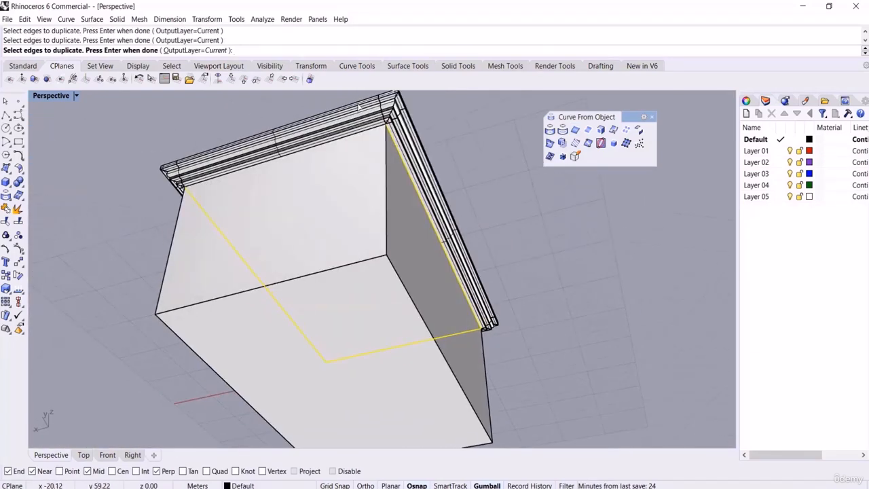
scroll(359, 109, up, 5)
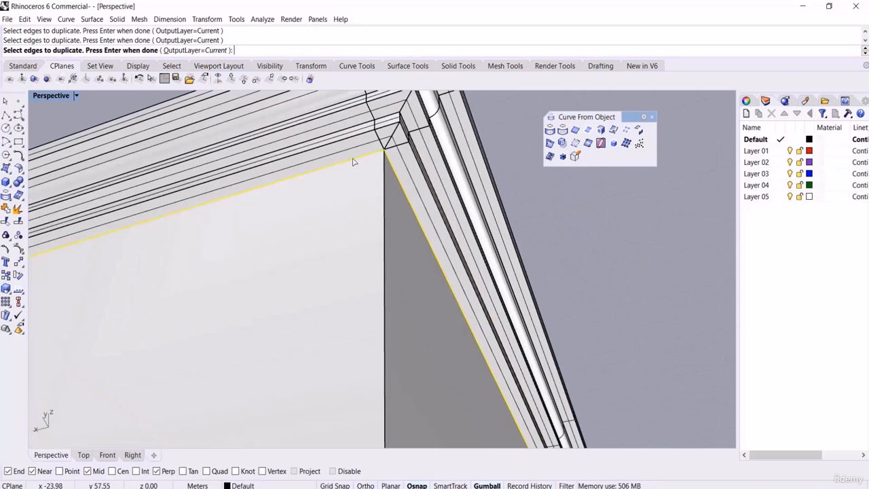
scroll(304, 169, down, 8)
right_drag(246, 211, 479, 257)
scroll(253, 177, down, 3)
right_drag(416, 260, 469, 250)
key(Return)
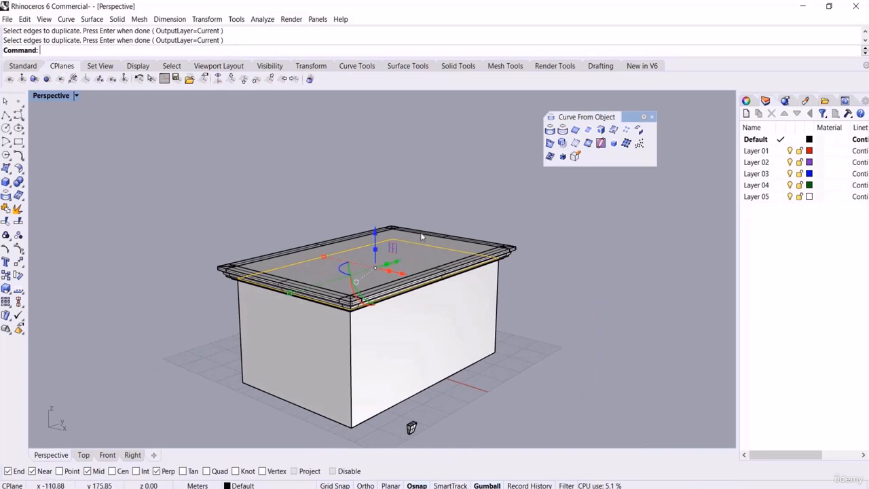
click(5, 209)
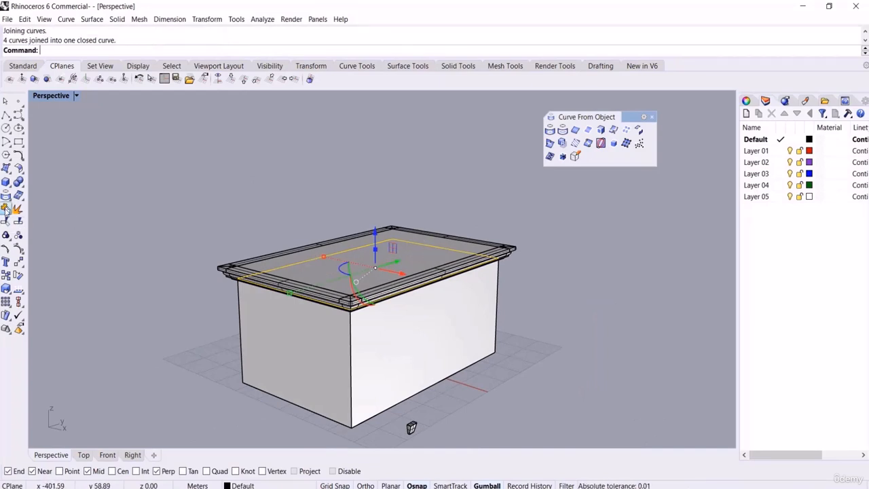
click(514, 243)
Step: Start ArrayCrv on the tapered bracket and set its base point at the upper corner that goes against the wall
right_drag(514, 242, 539, 213)
scroll(503, 309, up, 4)
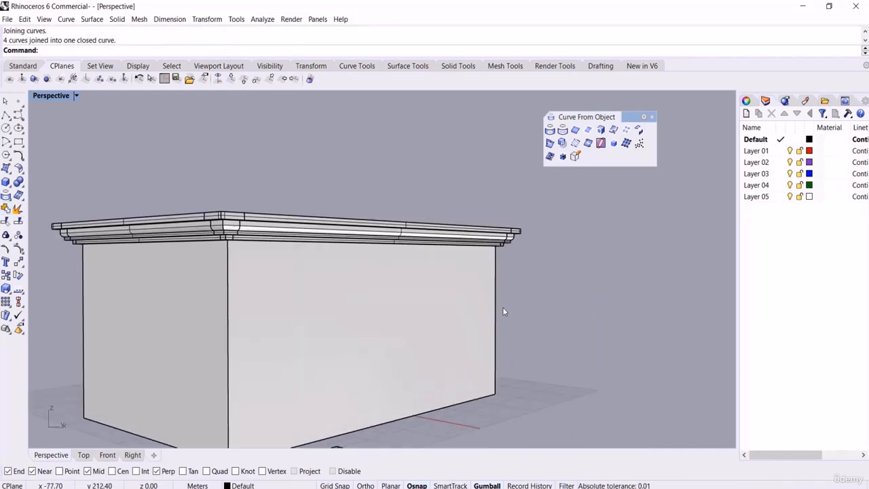
right_drag(502, 308, 455, 354)
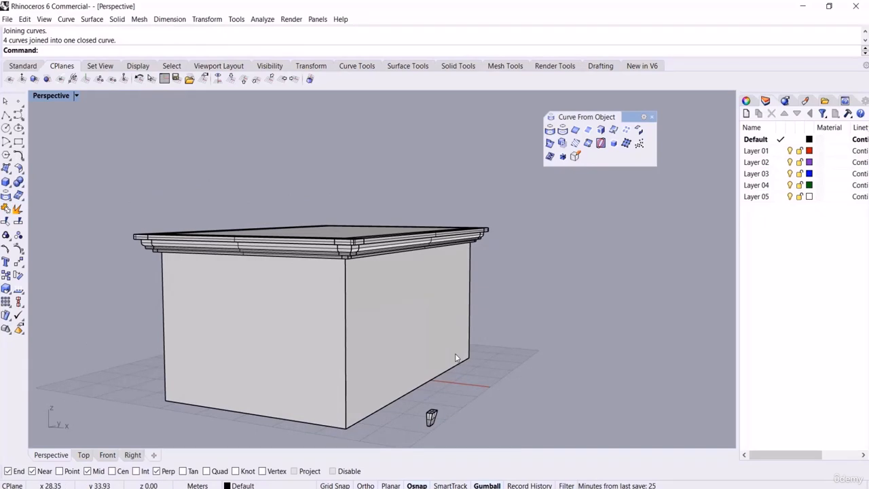
text(ArrayCrv)
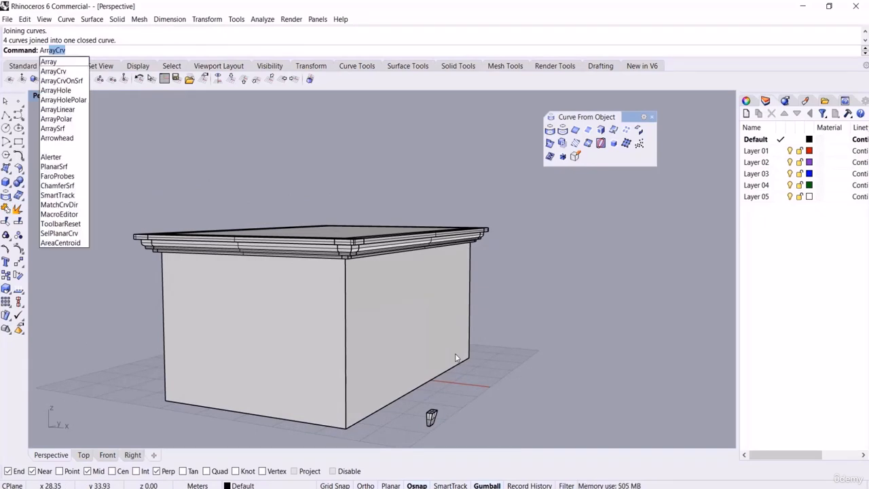
key(Return)
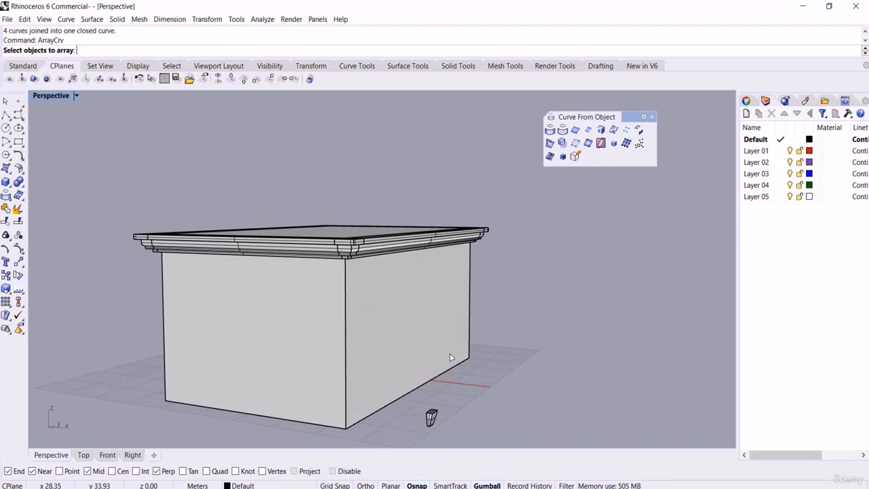
click(432, 418)
scroll(528, 317, down, 3)
right_drag(508, 316, 334, 272)
key(Return)
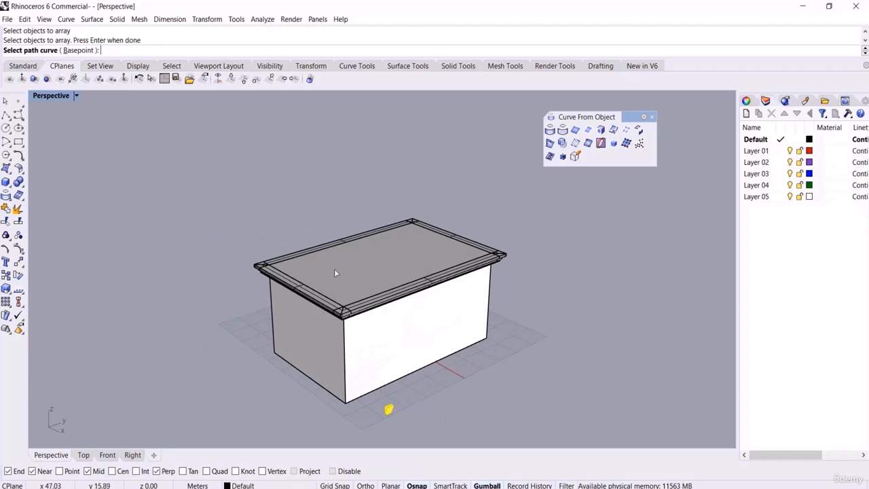
click(76, 51)
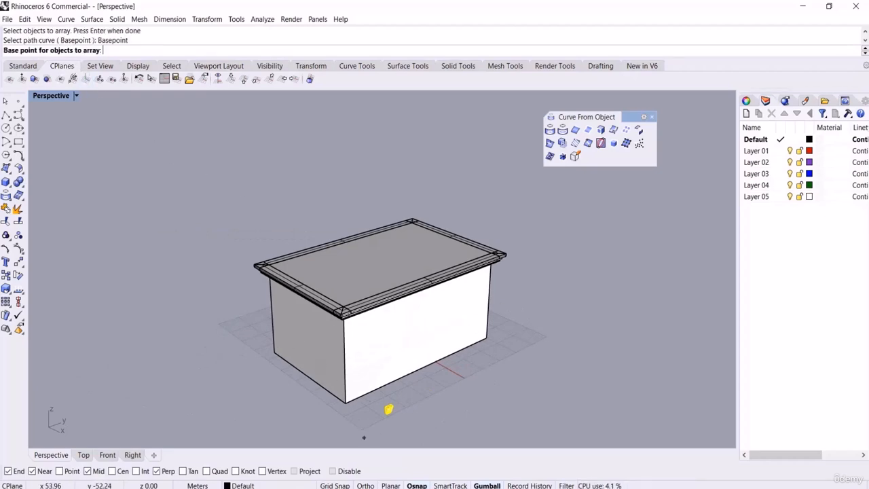
scroll(380, 421, up, 5)
click(387, 400)
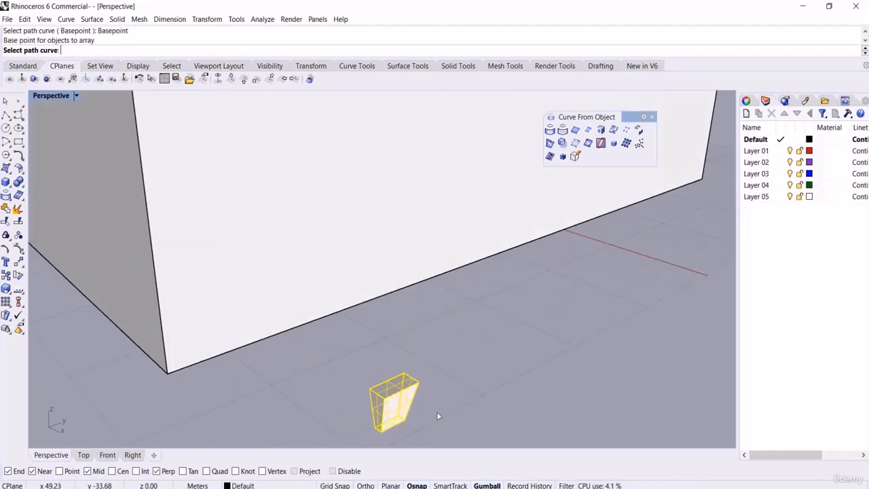
Step: Array 50 brackets with Freeform orientation along the joined curve under the moulding, choosing the curve instead of the polysurface edge
scroll(438, 416, down, 6)
right_drag(371, 281, 392, 120)
scroll(392, 120, up, 7)
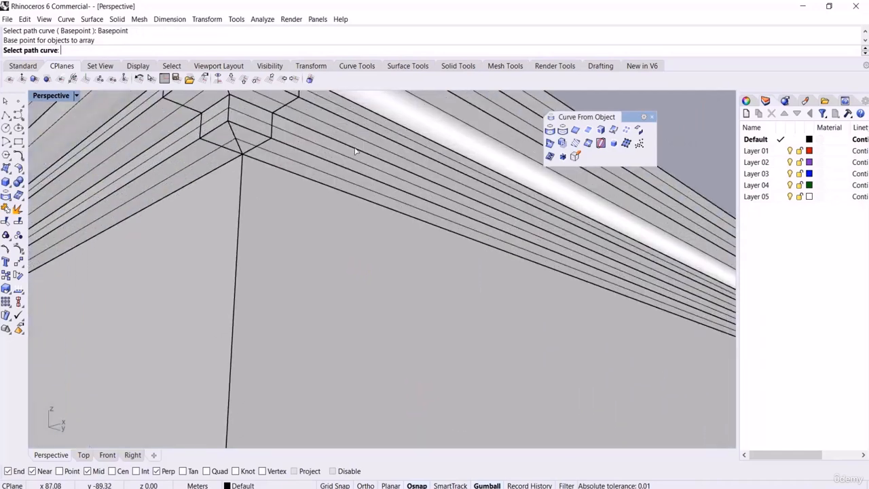
click(282, 172)
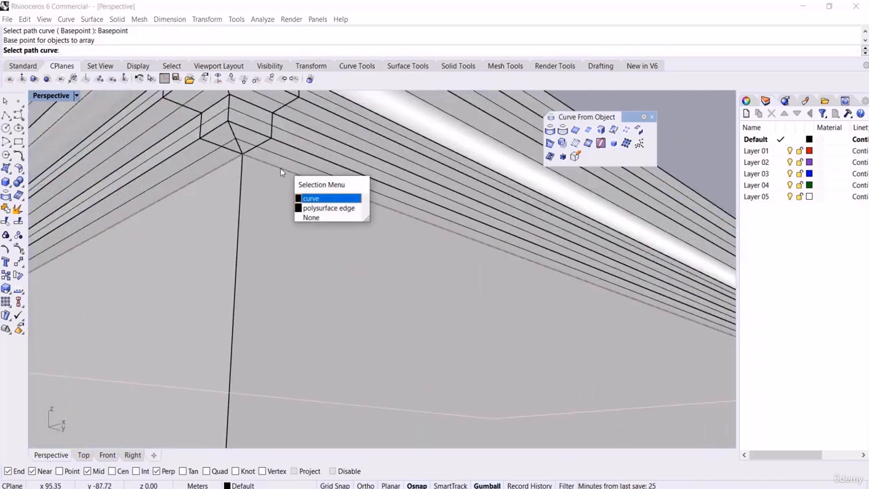
click(310, 199)
scroll(326, 210, down, 8)
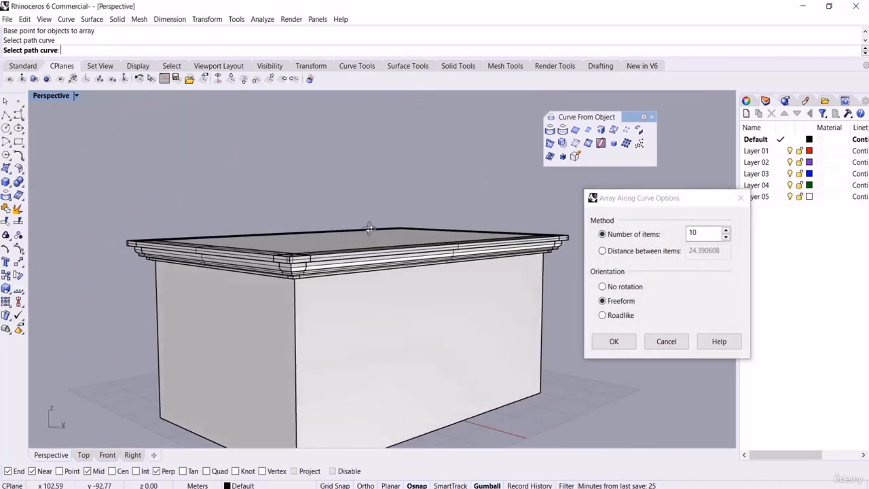
click(645, 236)
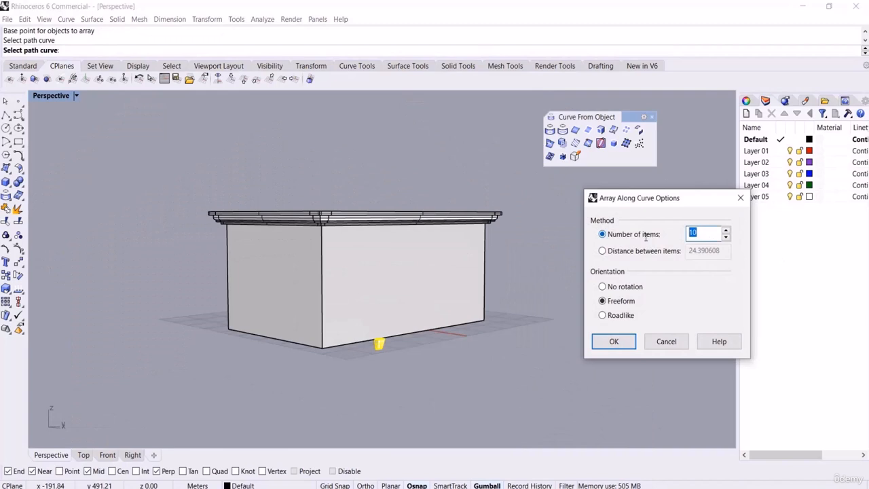
text(50)
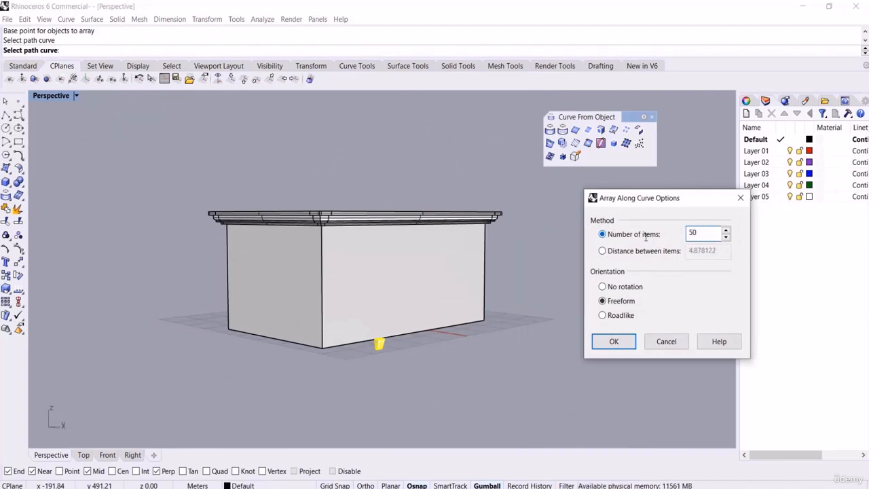
click(611, 342)
Step: Switch the viewport to Rendered display and examine the brackets running around the box beneath the moulding
right_drag(422, 256, 427, 241)
middle_click(427, 241)
click(432, 236)
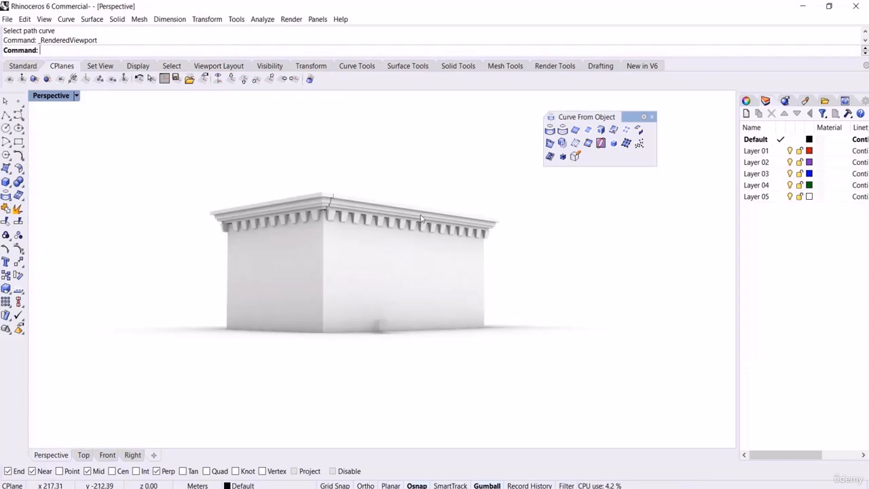
scroll(595, 254, up, 3)
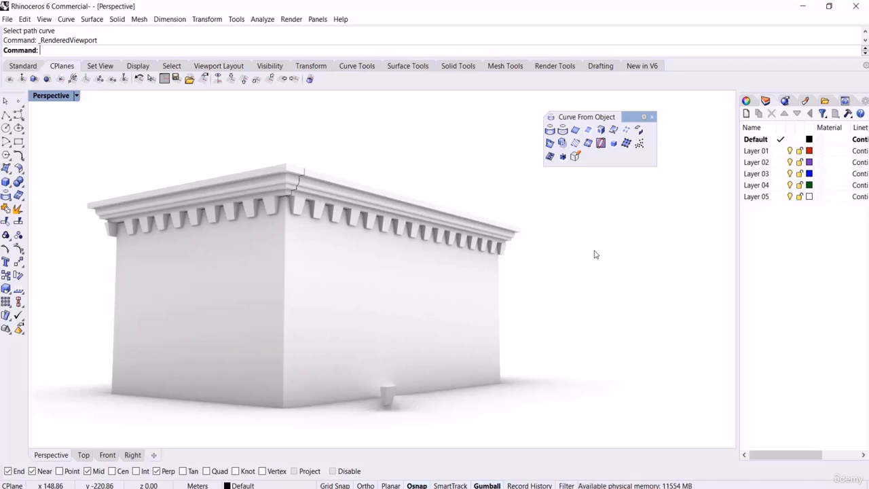
Step: Delete all objects to empty the scene
key(ctrl+a)
key(Delete)
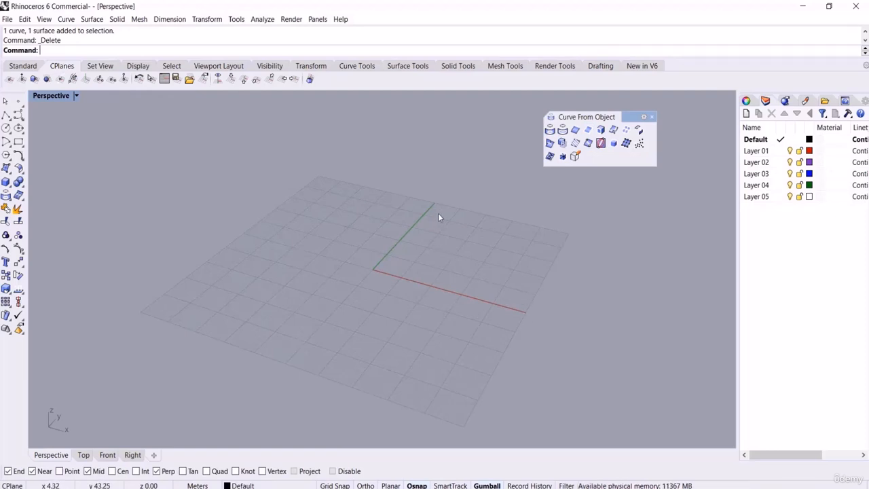
right_drag(433, 220, 425, 231)
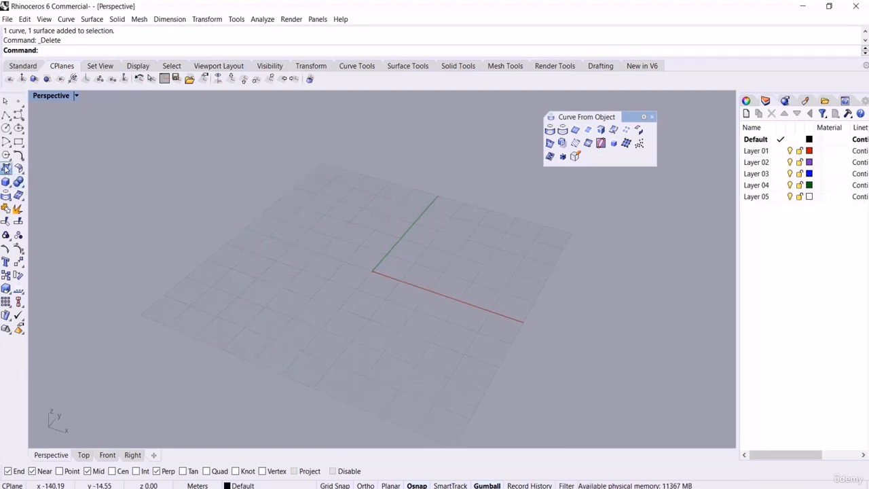
Step: Draw a freehand four-corner surface on the ground plane, on the negative X side of the Y axis
click(5, 168)
click(286, 260)
click(341, 201)
click(399, 211)
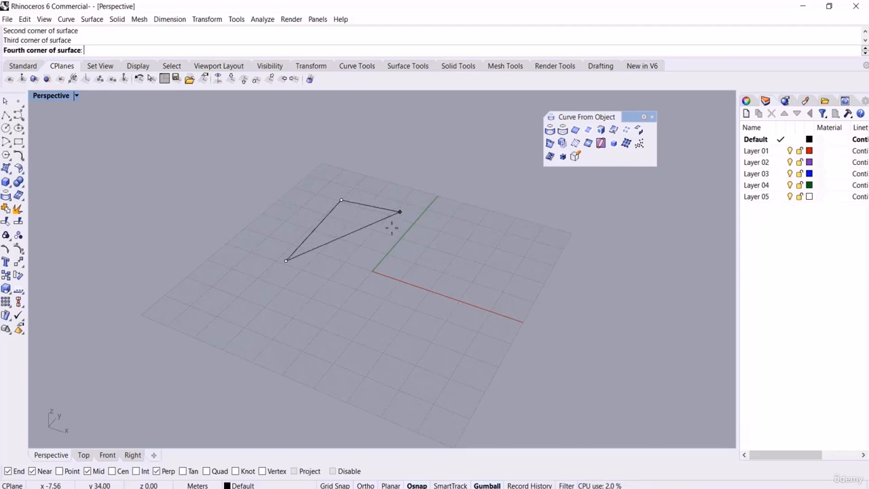
click(341, 293)
scroll(380, 241, up, 4)
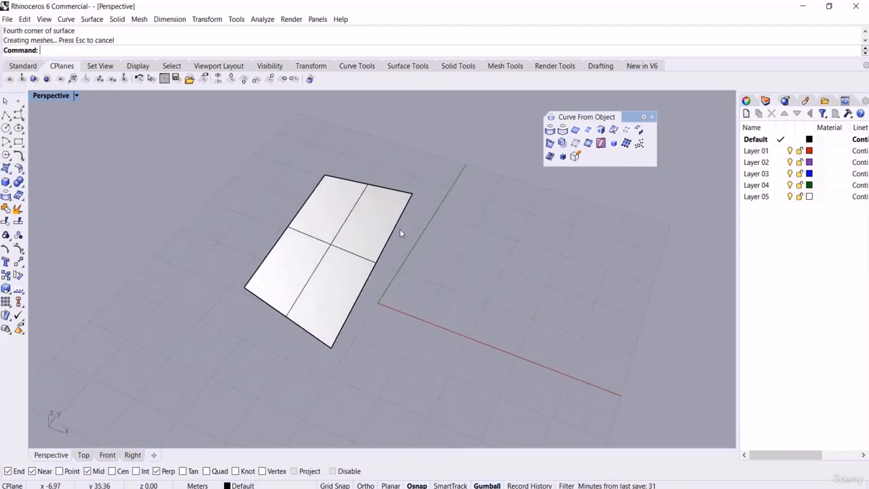
scroll(485, 247, down, 4)
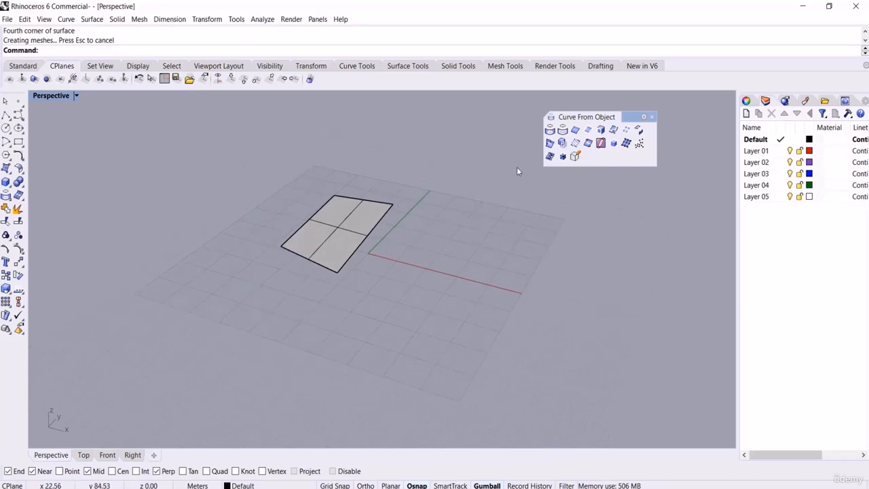
Step: Duplicate the surface's border with DupBorder and move the border curve off the surface in the positive X direction
click(588, 130)
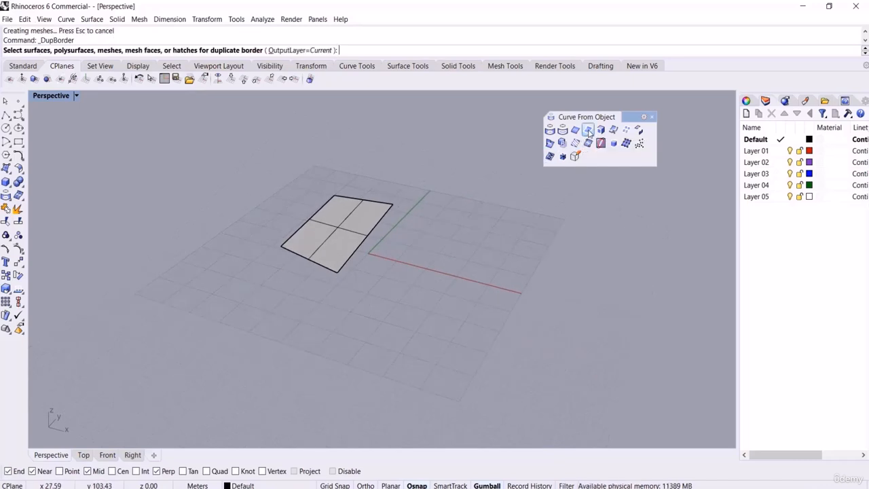
click(349, 230)
key(Return)
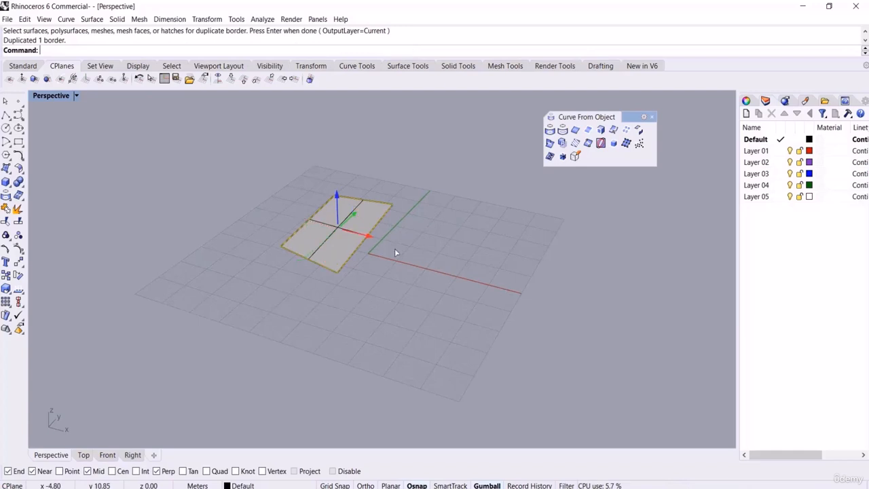
drag(394, 248, 555, 297)
click(554, 297)
scroll(463, 183, down, 4)
right_drag(463, 183, 459, 203)
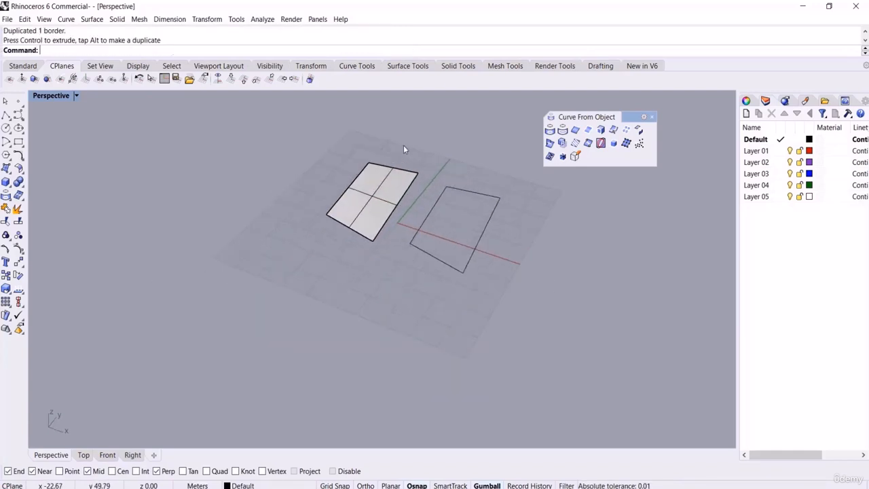
Step: Draw a circle centred near the middle of the four-corner surface, fully inside its edges
scroll(403, 146, up, 5)
click(6, 128)
scroll(339, 236, up, 3)
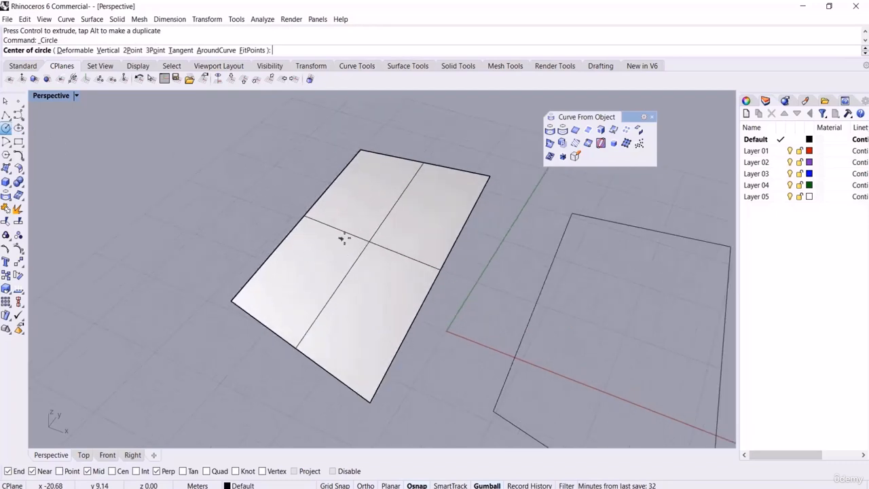
click(366, 245)
click(368, 279)
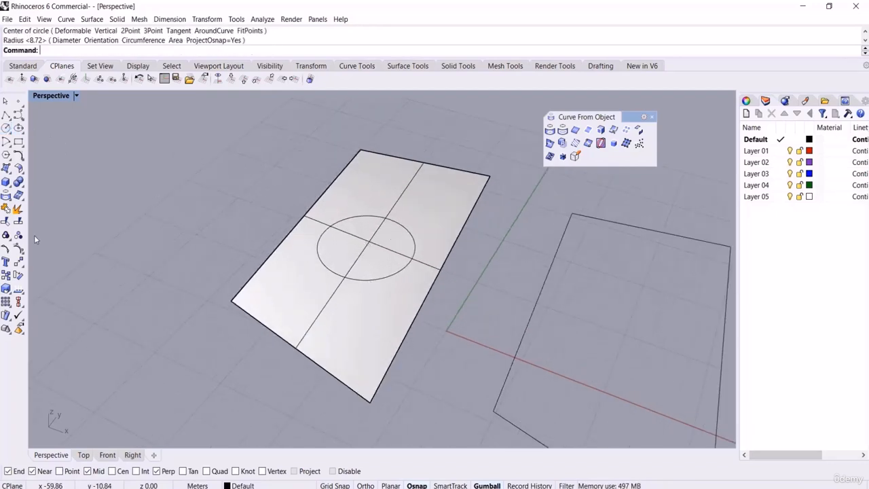
Step: Trim a hole in the surface using the circle as the cutting object
click(6, 221)
drag(272, 196, 428, 299)
key(Return)
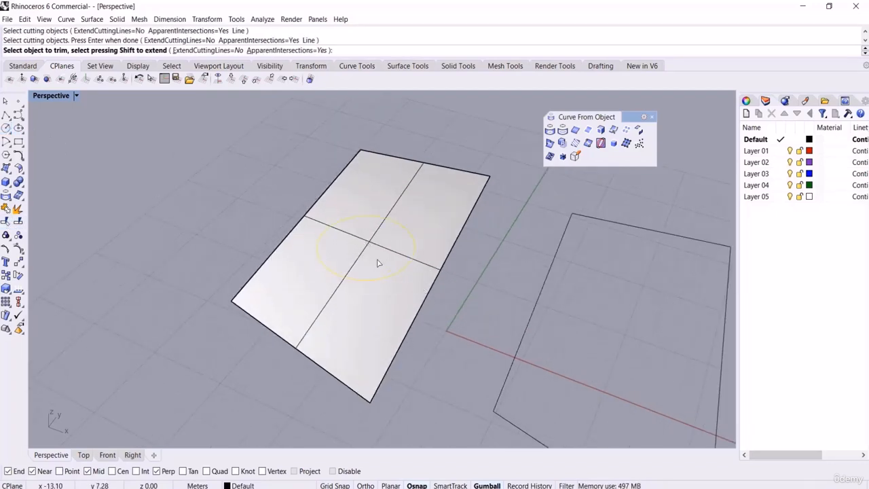
click(378, 264)
key(Return)
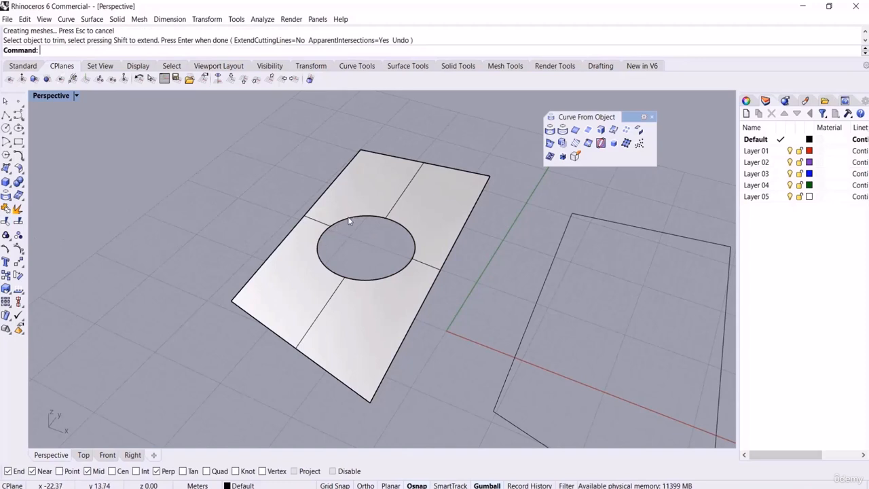
Step: Move the circle curve out of the hole in the negative X direction, clear of the surface, and select the trimmed surface
click(348, 220)
click(382, 248)
scroll(440, 272, down, 2)
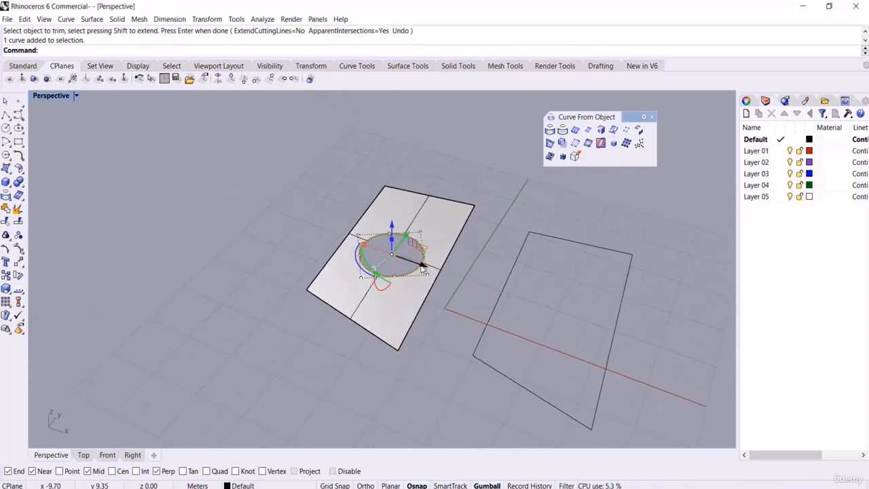
drag(421, 269, 250, 209)
click(393, 231)
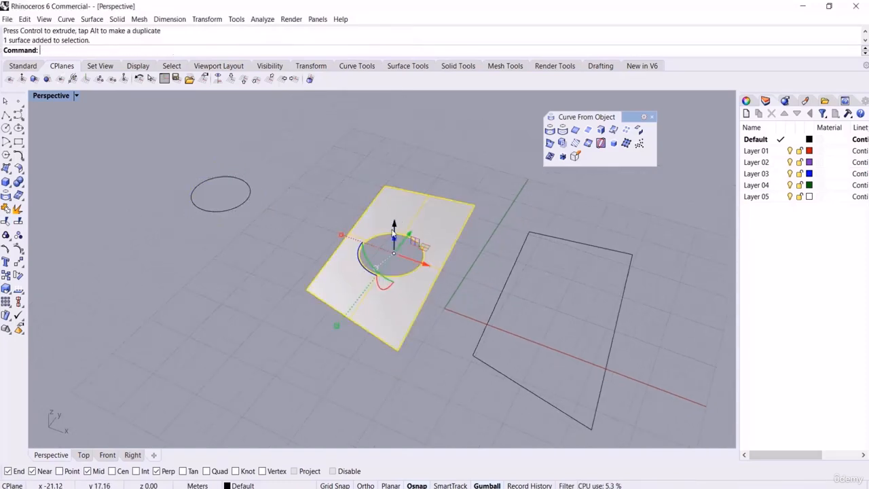
drag(393, 229, 395, 168)
mouse_move(440, 261)
right_down()
mouse_move(439, 211)
mouse_move(439, 249)
right_up()
key(ctrl+z)
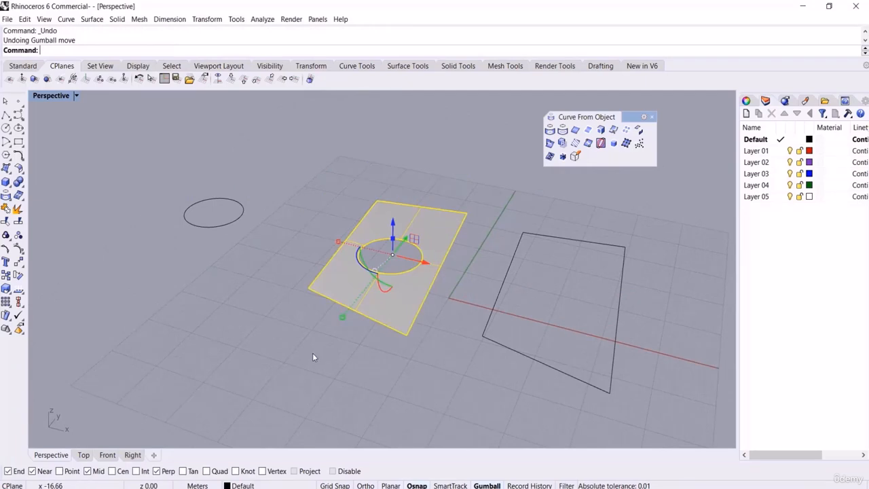
click(312, 356)
Step: Duplicate the outer and hole borders of the trimmed surface with DupBorder
right_drag(312, 356, 405, 262)
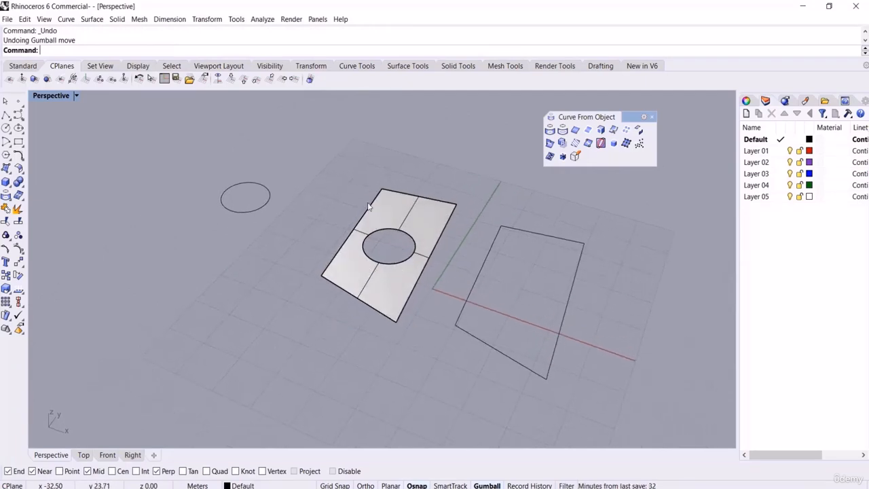
right_drag(369, 207, 383, 198)
click(589, 131)
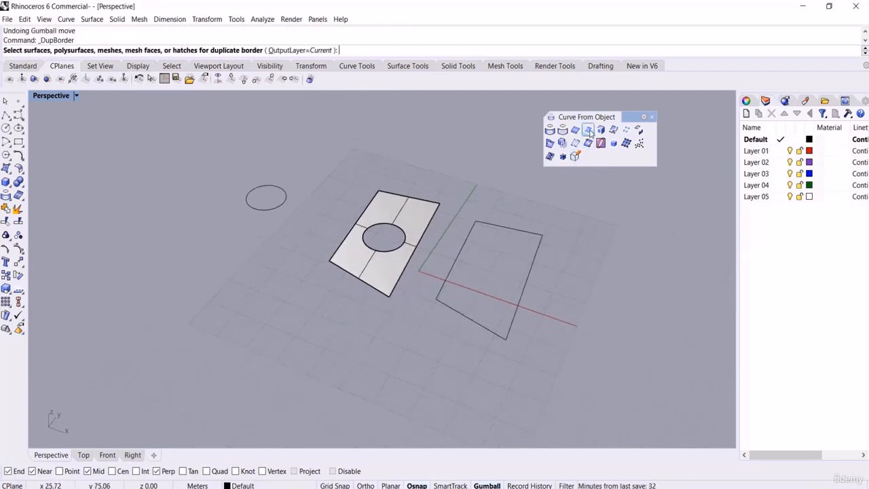
click(419, 222)
key(Return)
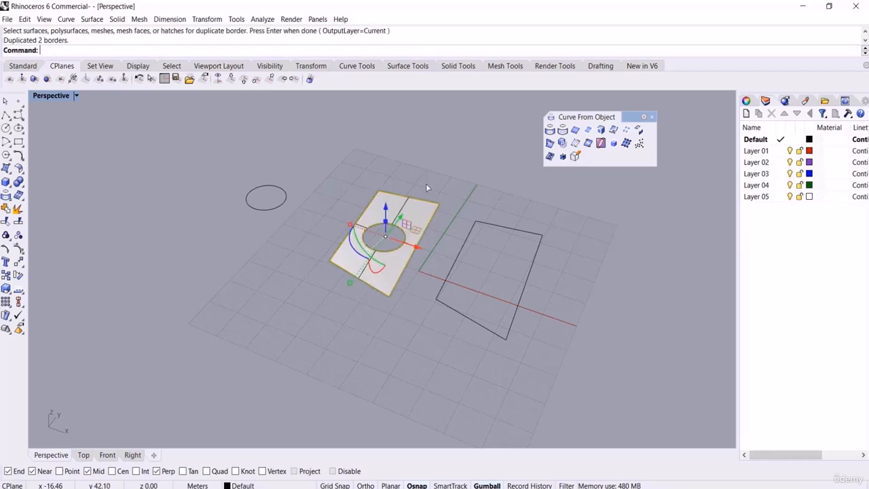
Step: Move the two duplicated border curves off the surface in the negative Y direction and deselect them
scroll(425, 183, down, 2)
scroll(408, 209, up, 2)
drag(406, 212, 320, 337)
click(402, 345)
right_drag(401, 345, 401, 309)
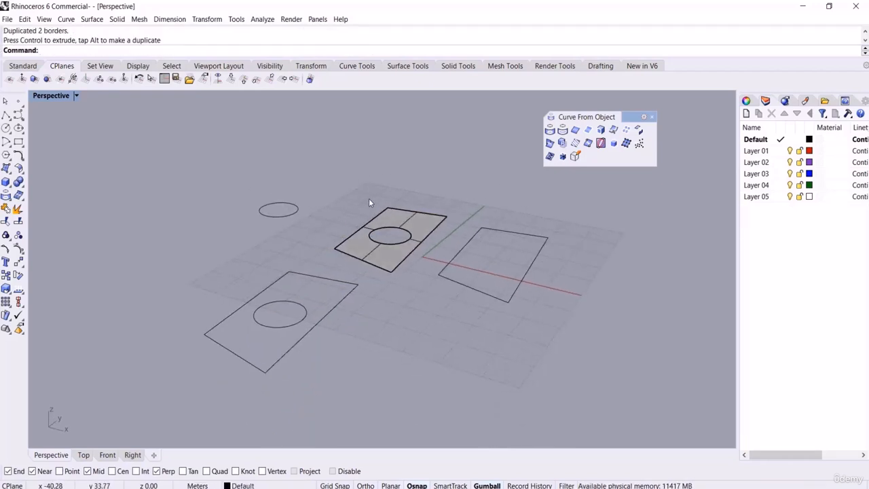
Step: Delete the trimmed surface and all the curves around it
scroll(369, 199, down, 2)
right_drag(426, 222, 429, 252)
scroll(439, 184, up, 2)
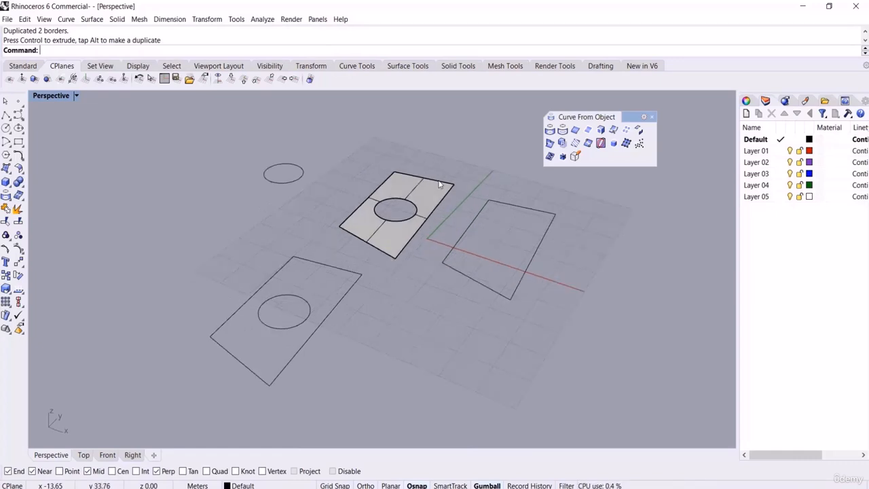
right_drag(439, 184, 444, 204)
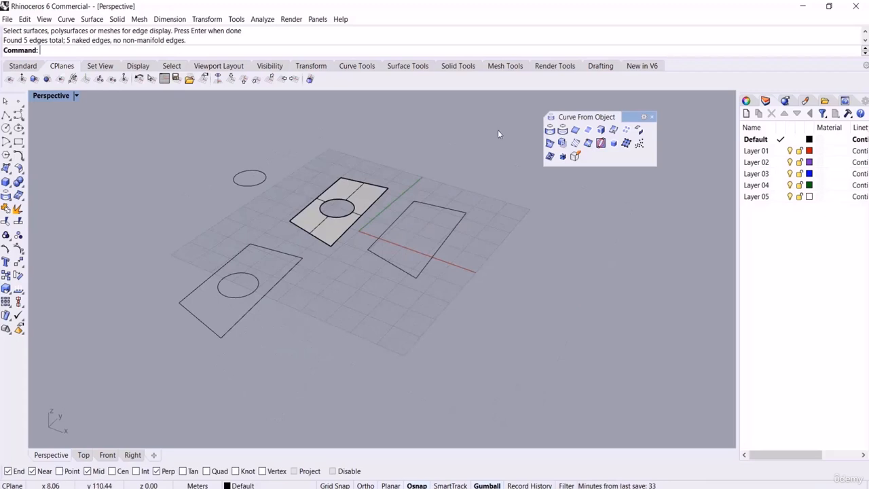
drag(147, 378, 143, 376)
key(Delete)
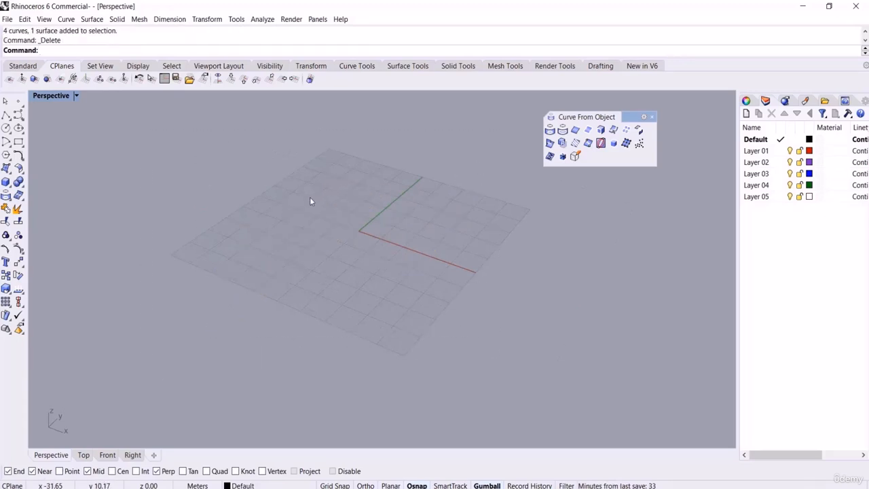
Step: Create a solid box on the ground plane on the negative X side of the origin, with its base longer along Y
scroll(309, 201, up, 3)
click(7, 182)
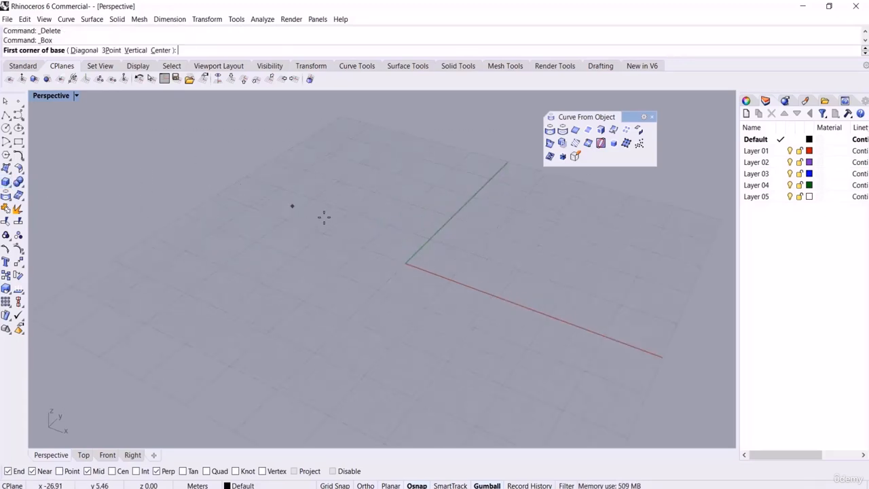
click(344, 229)
click(333, 346)
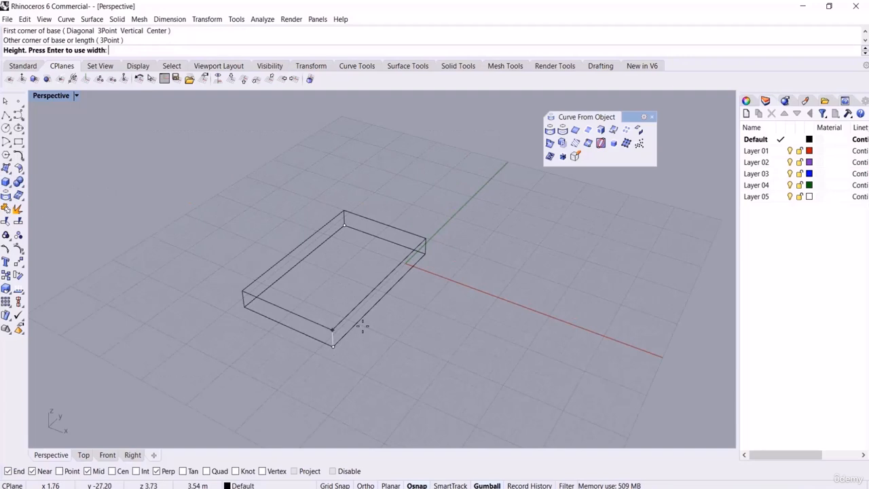
click(374, 266)
scroll(366, 265, down, 3)
Step: Explode the box into separate surfaces and delete its top face
click(337, 223)
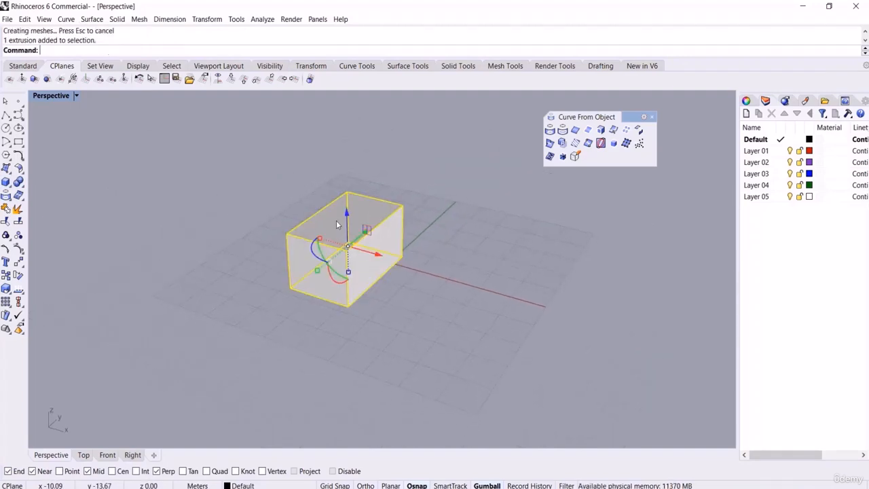
click(21, 211)
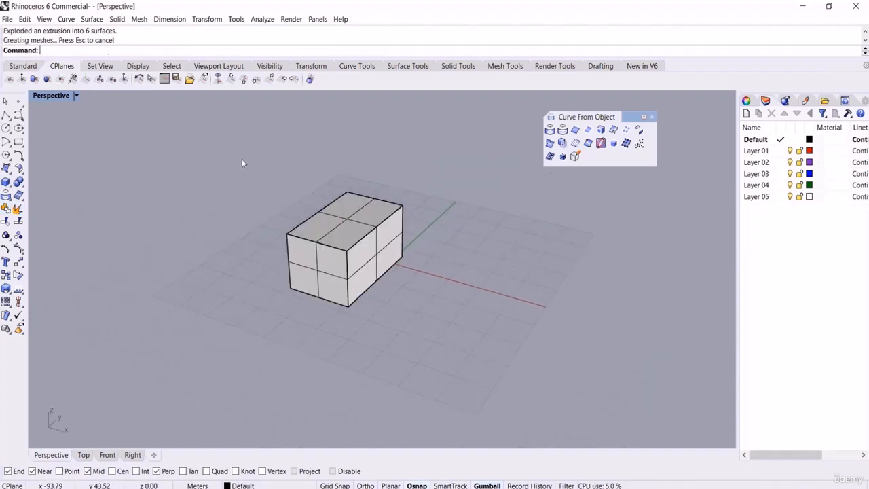
click(341, 215)
key(Delete)
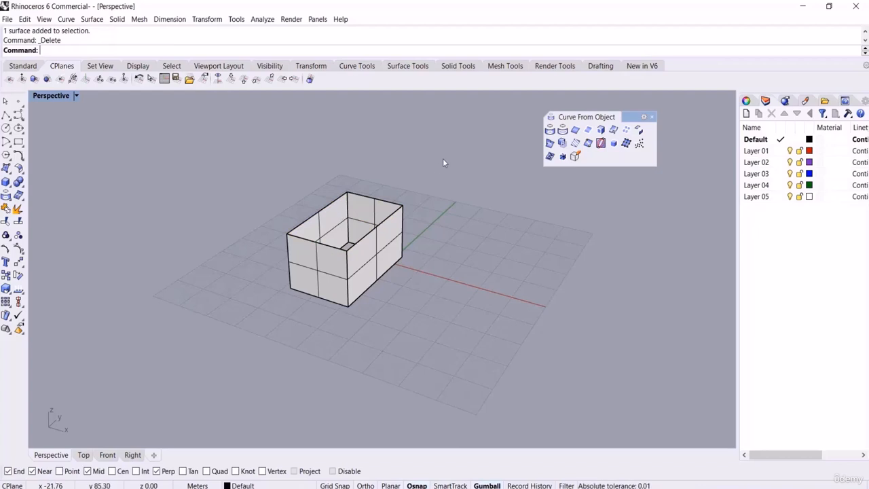
Step: Join the five remaining box surfaces into one open polysurface
drag(442, 159, 238, 357)
click(7, 209)
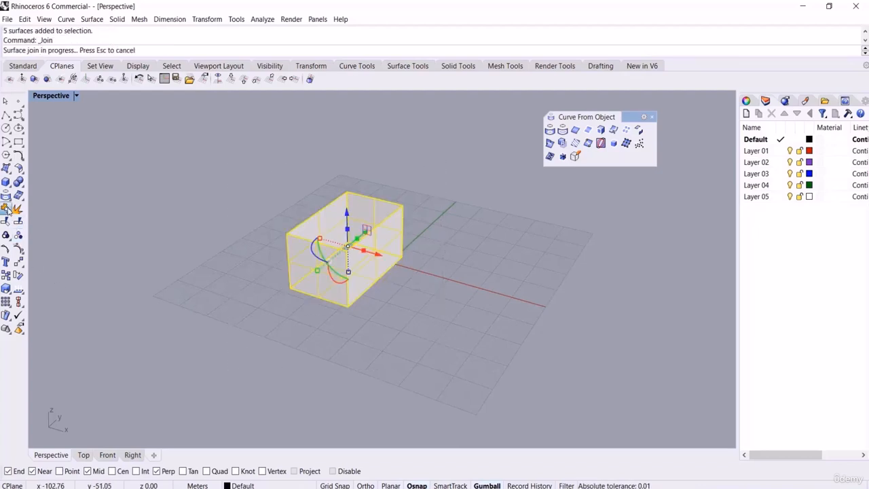
click(367, 220)
right_drag(464, 219, 417, 268)
key(Escape)
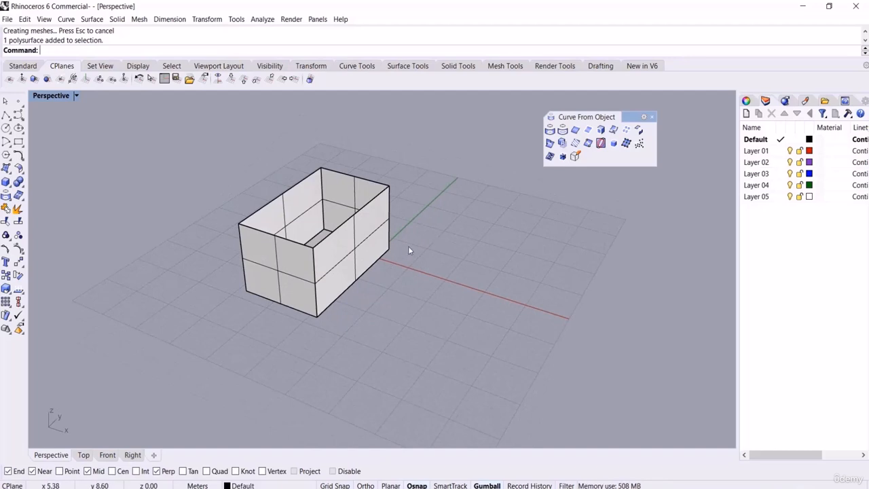
Step: Duplicate the open box's border with DupBorder and move the curve off the box in the positive X direction
click(588, 131)
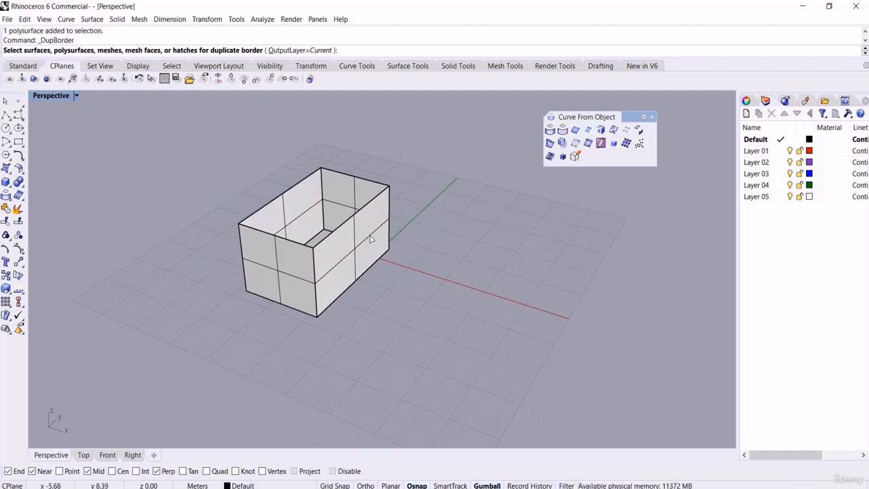
click(370, 238)
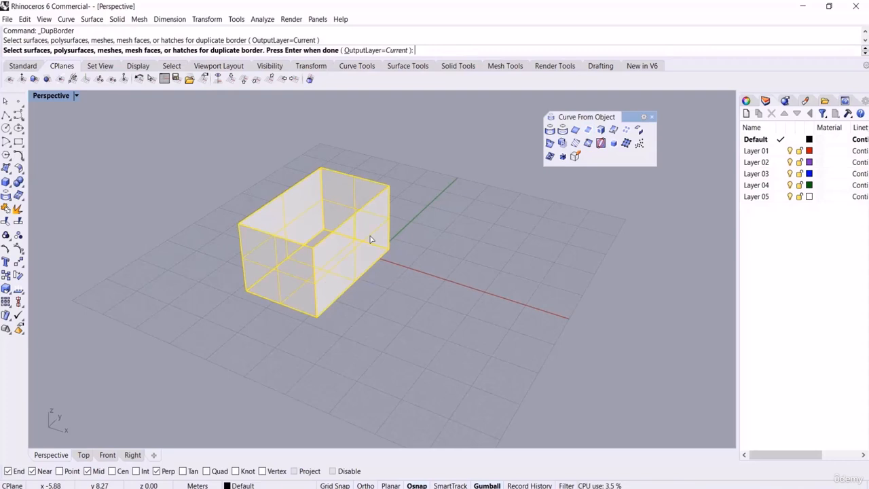
key(Return)
drag(344, 213, 519, 265)
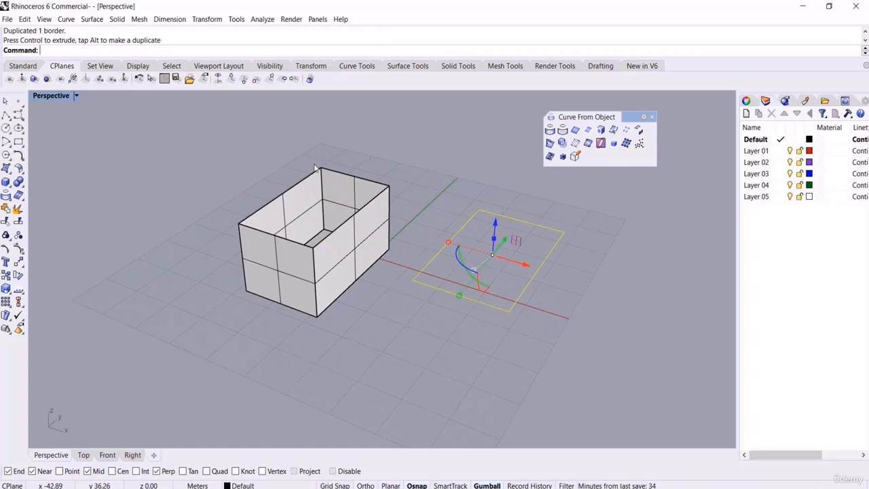
scroll(315, 169, up, 3)
right_drag(408, 227, 404, 215)
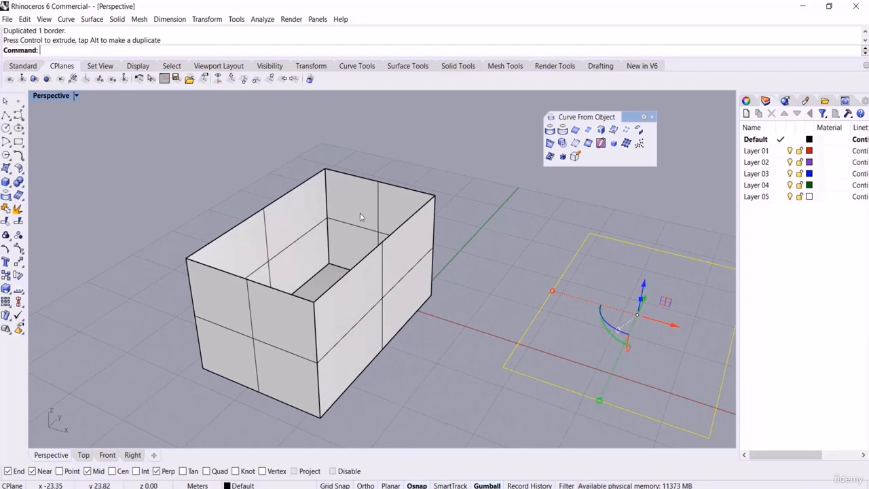
scroll(398, 140, down, 4)
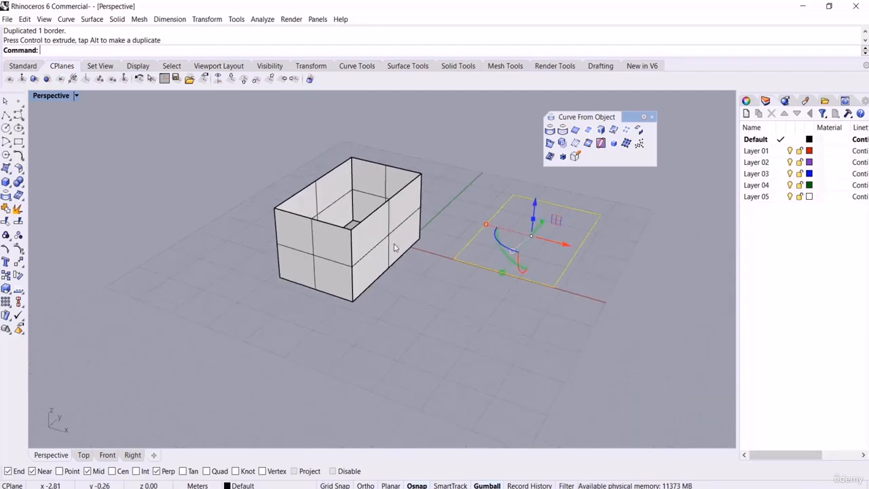
scroll(394, 247, up, 2)
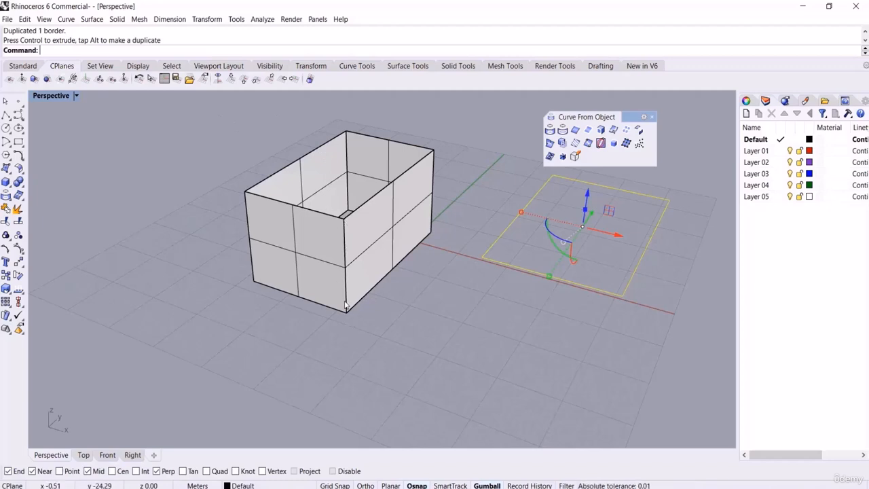
scroll(428, 247, down, 5)
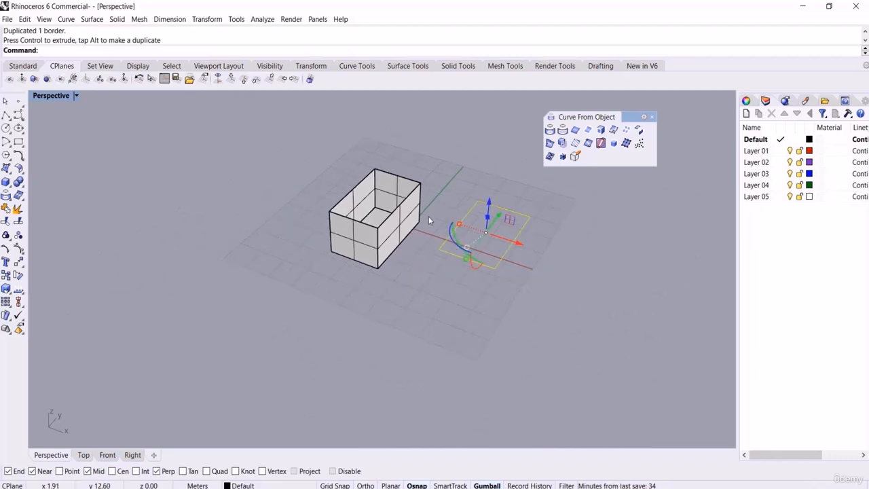
Step: Run Show Edges on the open box to examine its naked edges, keeping the Edge Analysis window clear of the model
click(331, 143)
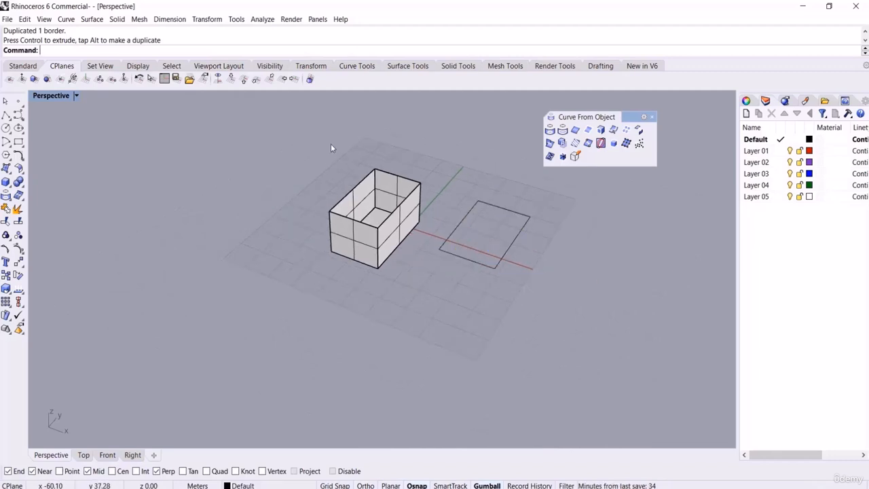
click(261, 20)
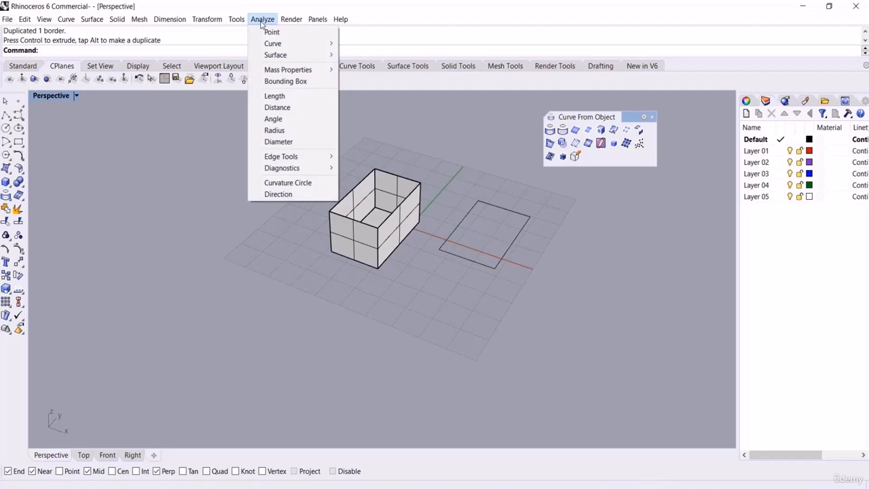
mouse_move(319, 158)
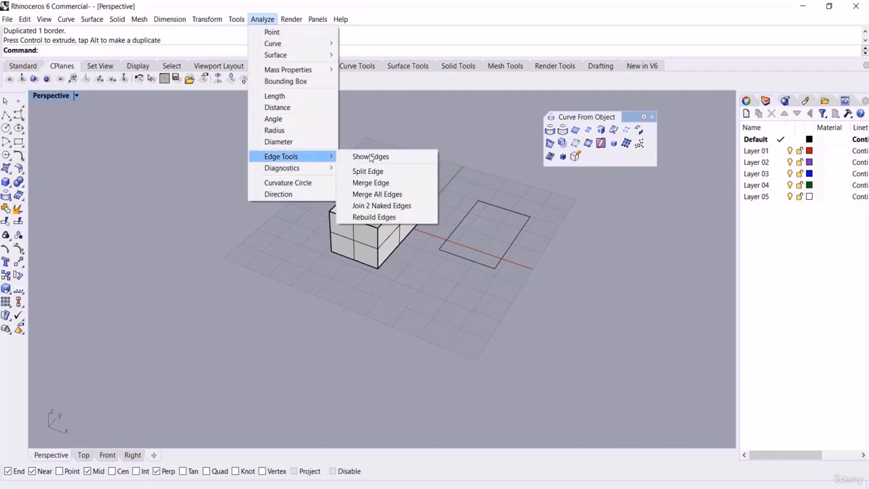
click(407, 157)
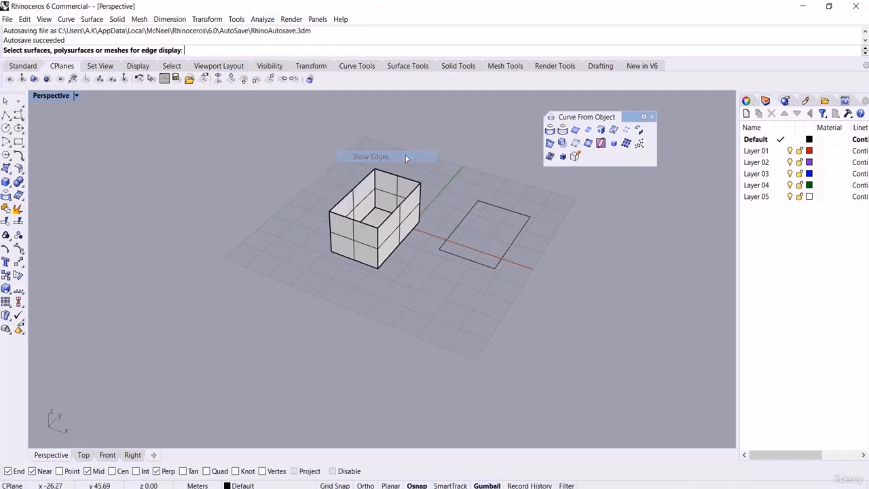
click(367, 197)
key(Return)
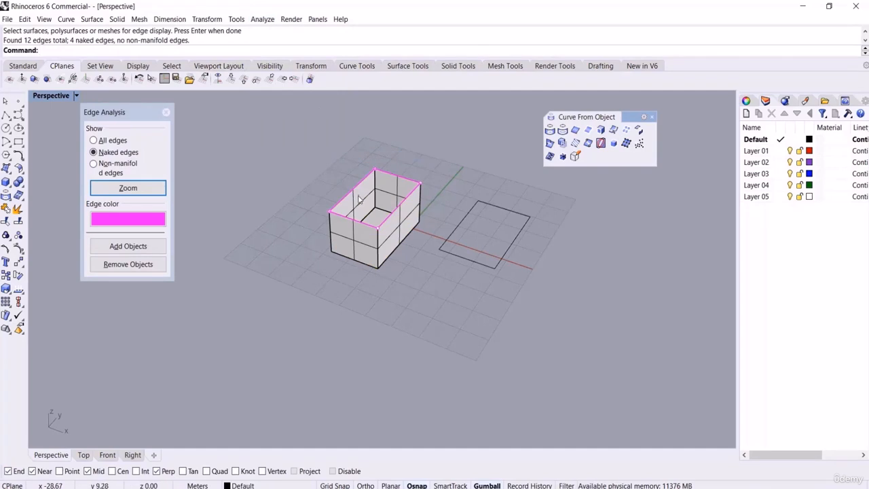
right_drag(349, 188, 314, 225)
drag(135, 112, 190, 115)
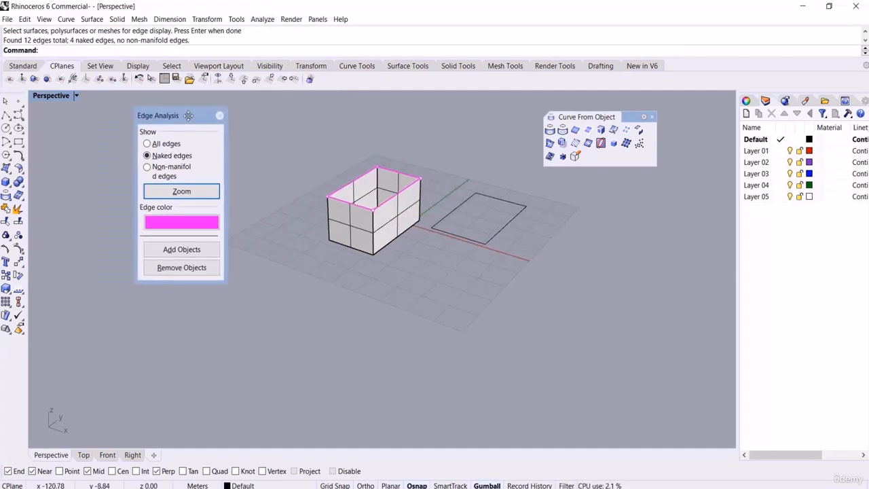
Step: Compare all edges of the box with only its naked edges, and close the edge analysis
click(163, 144)
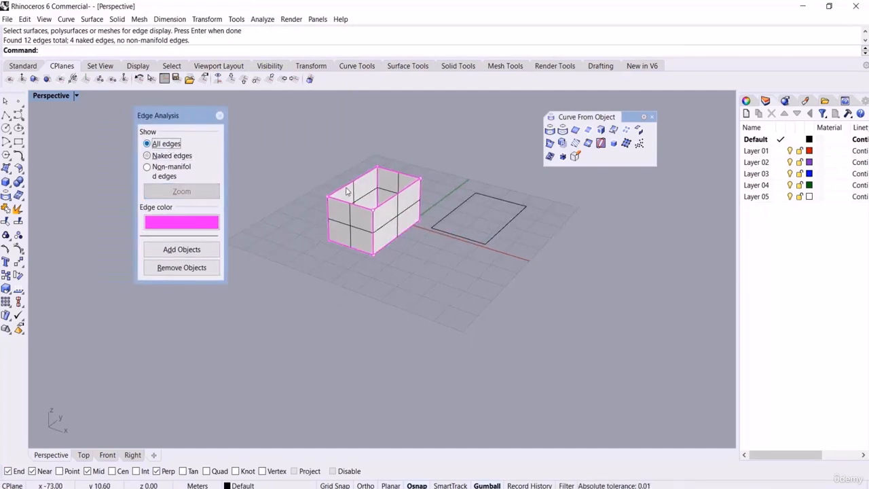
right_drag(421, 245, 380, 210)
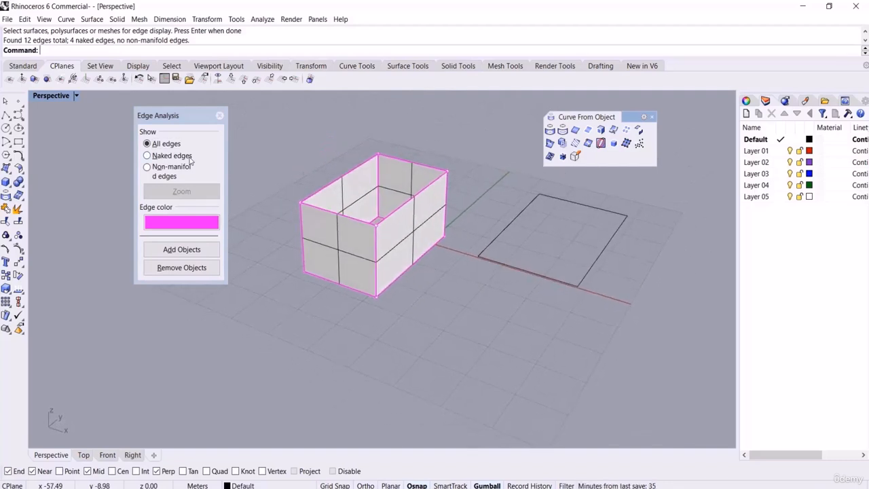
click(180, 158)
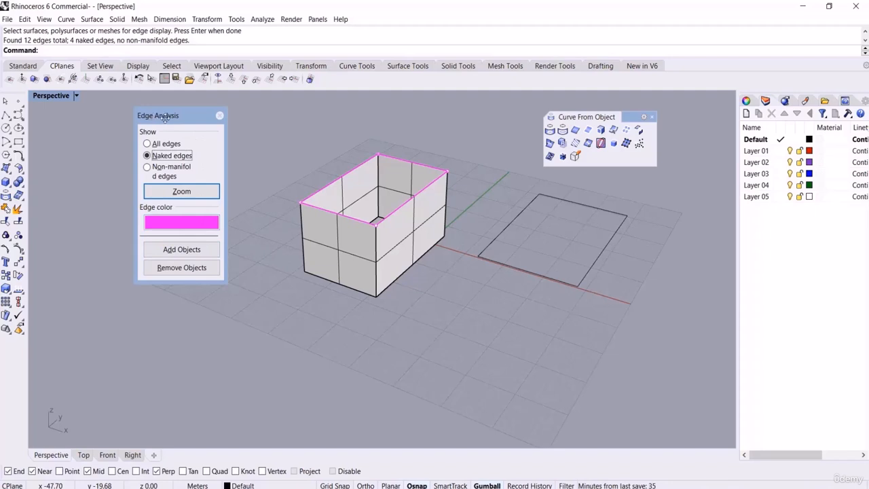
click(219, 117)
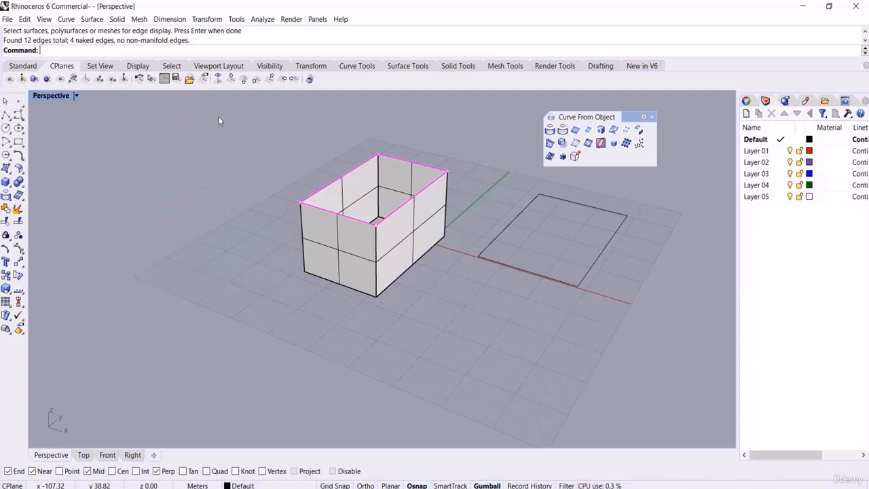
Step: Create a surface from four corner points across the open top of the box
right_drag(305, 140, 314, 147)
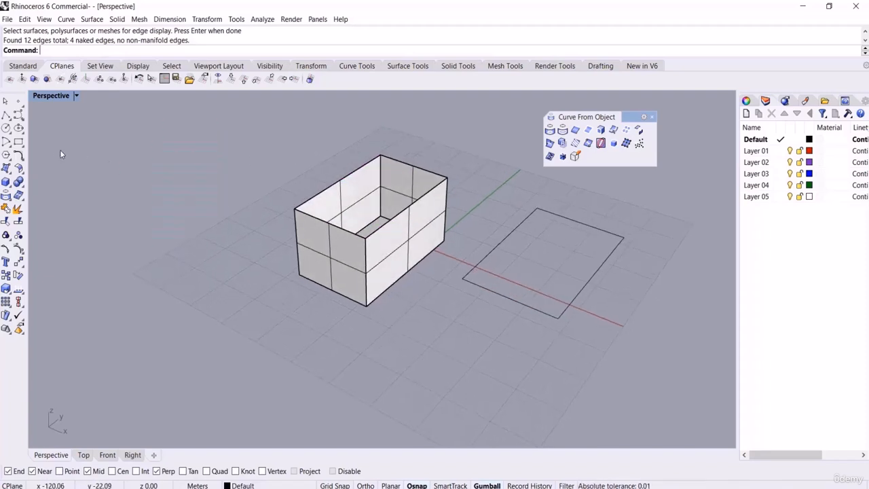
click(6, 168)
scroll(364, 165, up, 4)
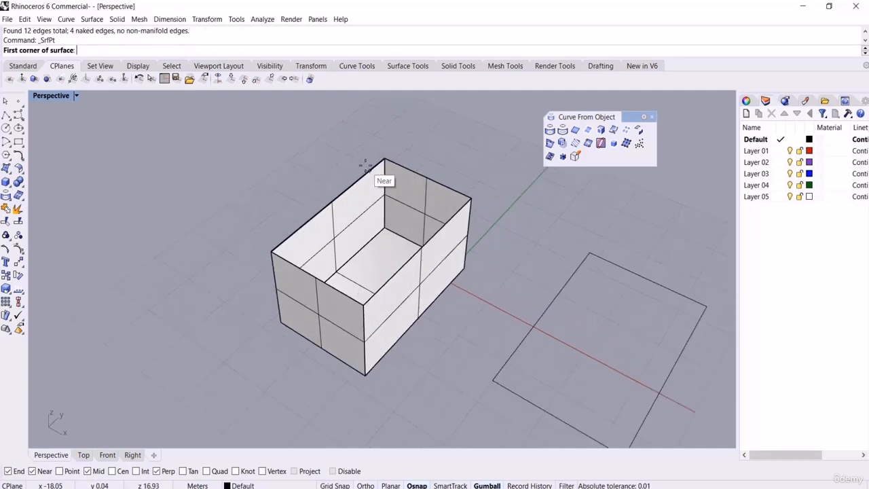
click(396, 155)
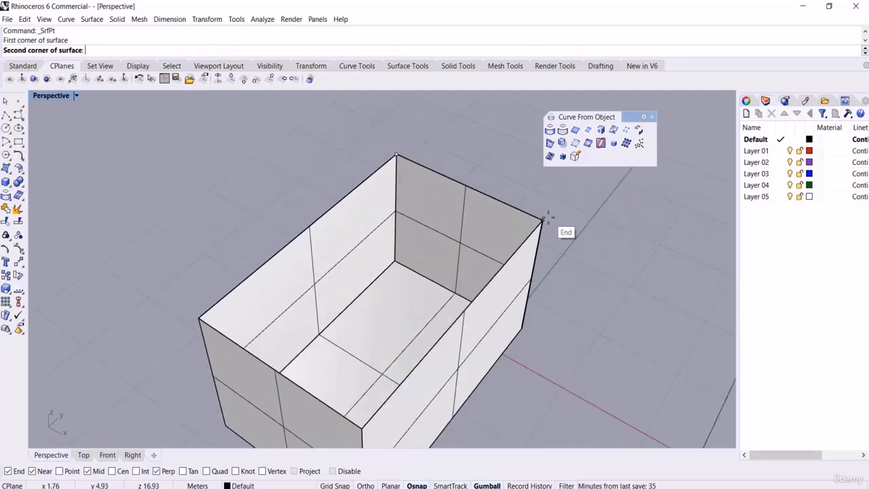
click(543, 220)
click(362, 425)
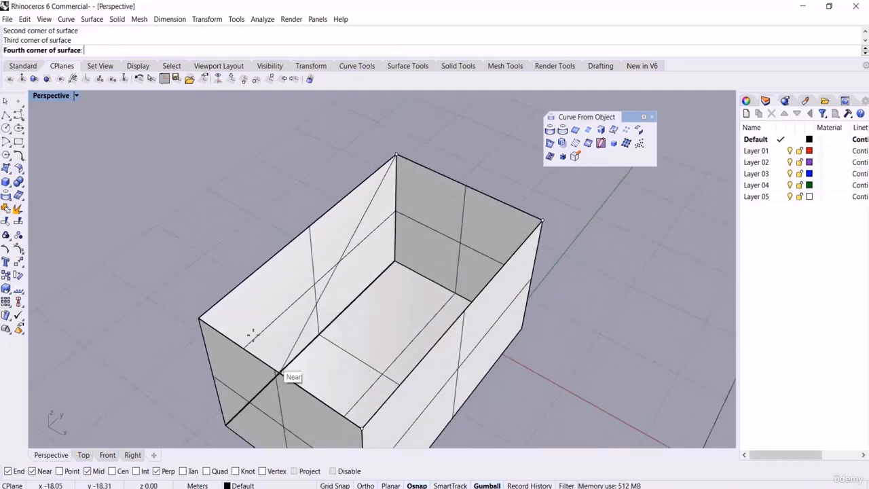
scroll(186, 324, up, 6)
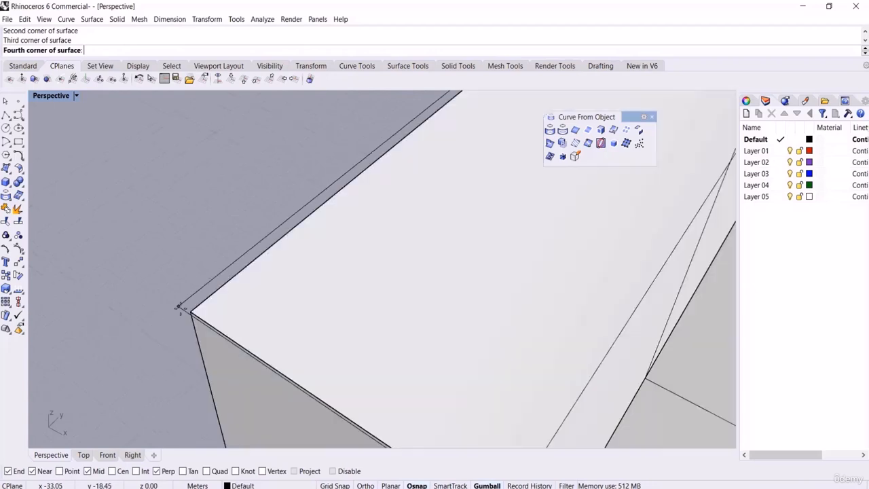
click(193, 310)
scroll(198, 240, down, 10)
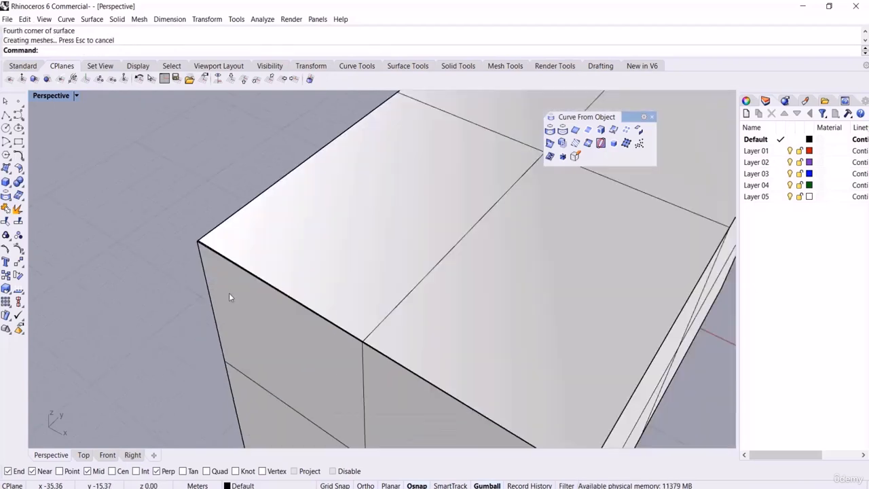
Step: Join the top surface with the open box, undo that join, and join the two again
drag(394, 121, 170, 446)
click(7, 210)
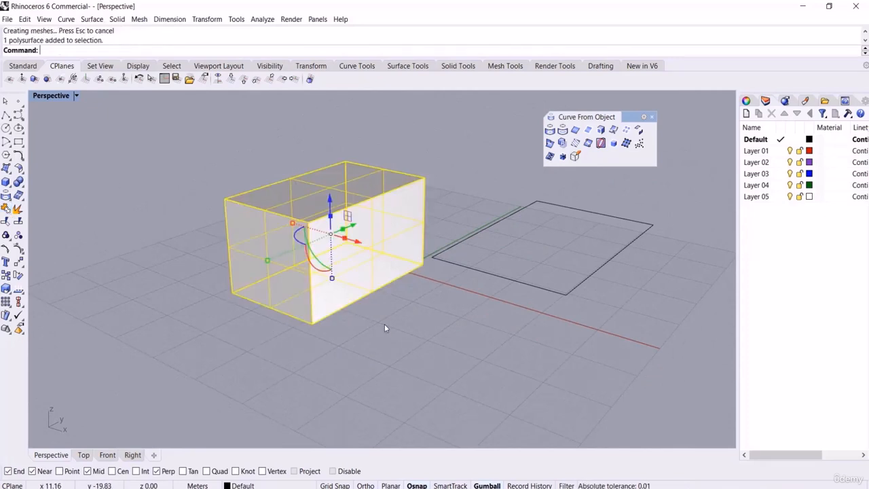
click(229, 389)
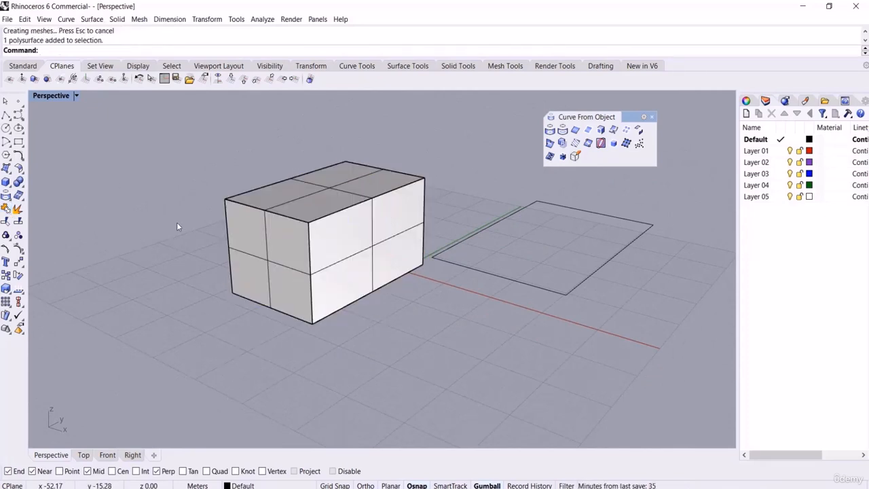
key(ctrl+z)
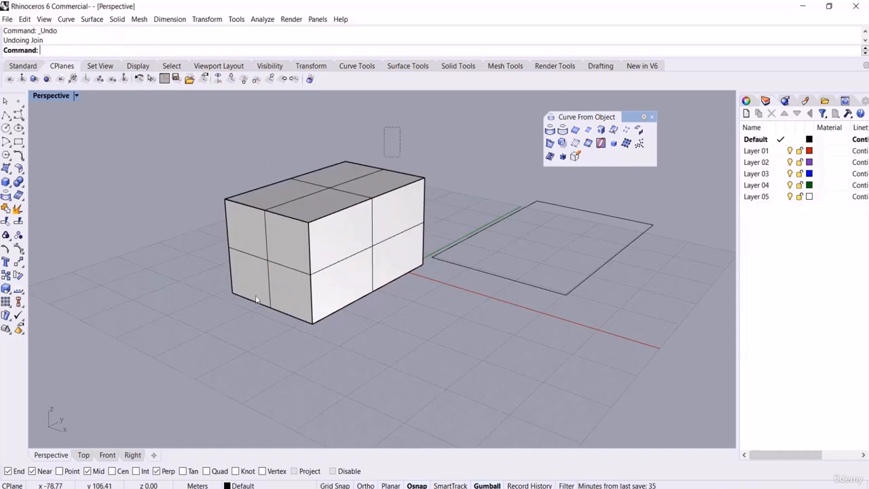
click(5, 208)
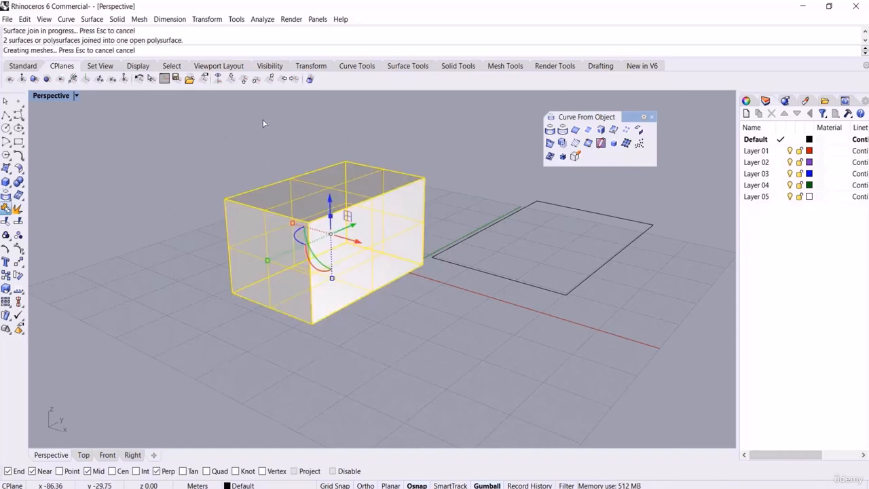
Step: Check the joined box's object type in its properties and clear the selection
click(403, 204)
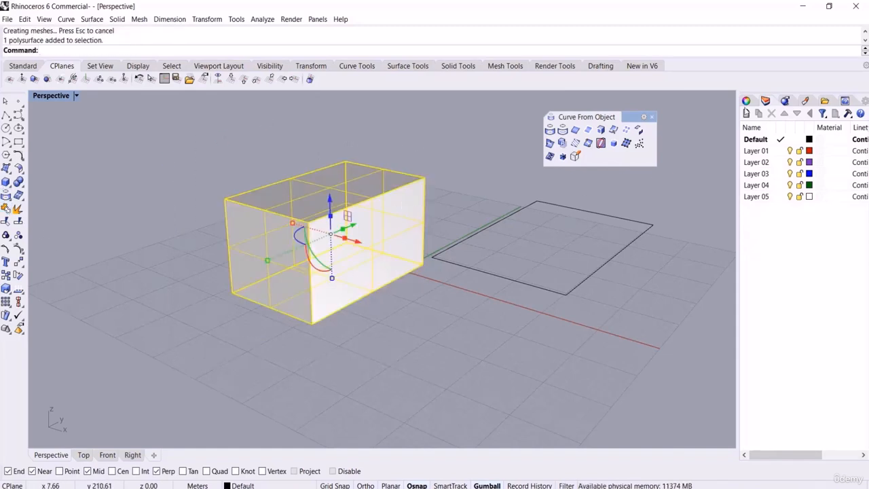
click(746, 101)
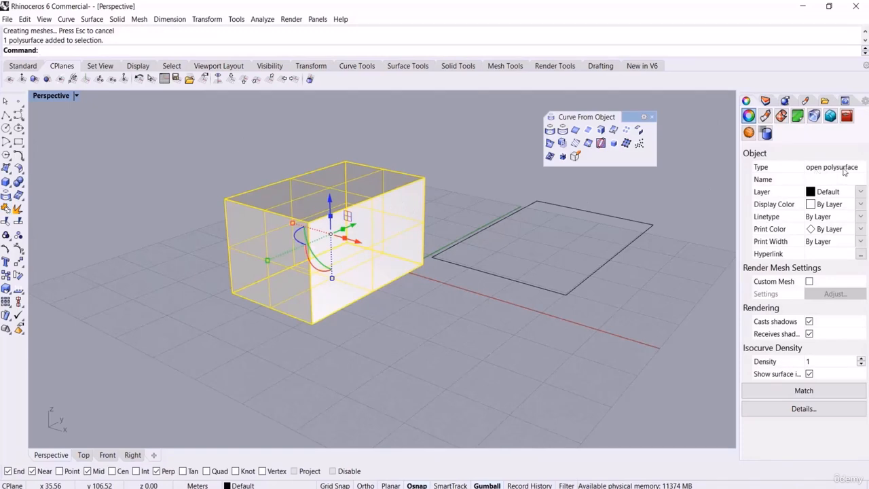
click(494, 287)
right_drag(494, 287, 418, 337)
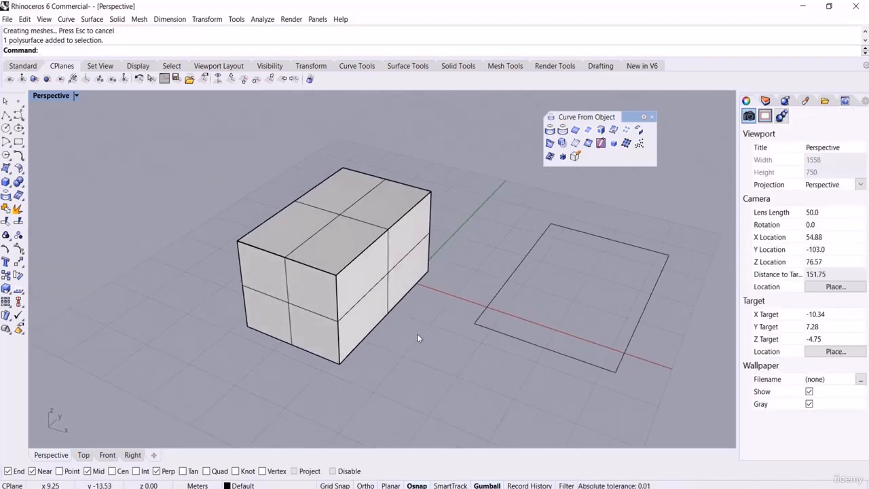
click(413, 228)
click(459, 195)
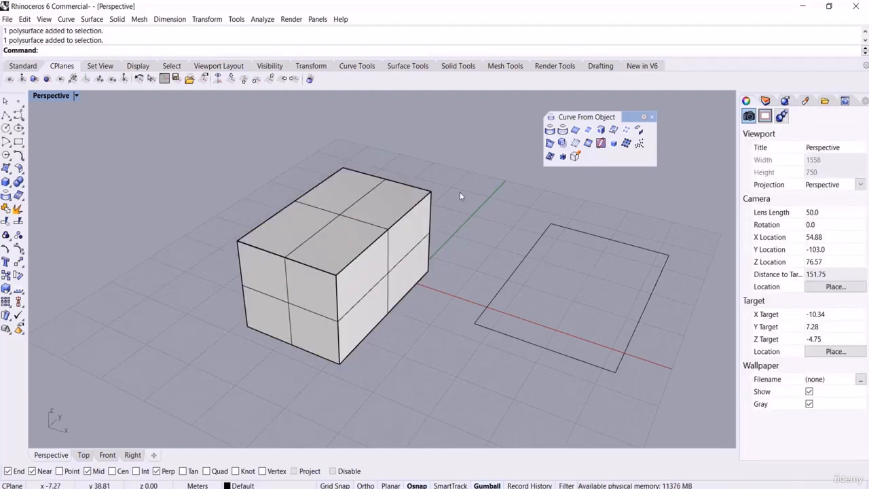
Step: Run Show Edges on the joined box to find its naked edges, and close the edge analysis
shift+right_drag(460, 195, 477, 199)
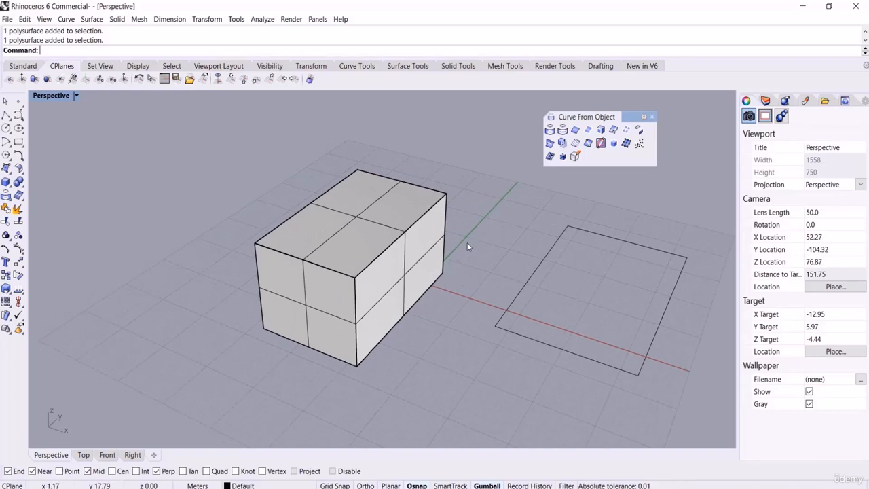
scroll(501, 207, down, 3)
right_drag(500, 206, 487, 208)
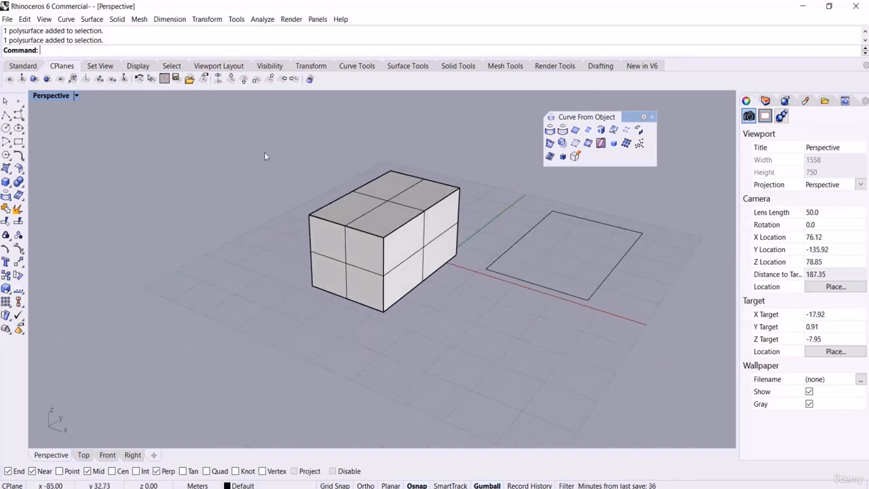
click(262, 19)
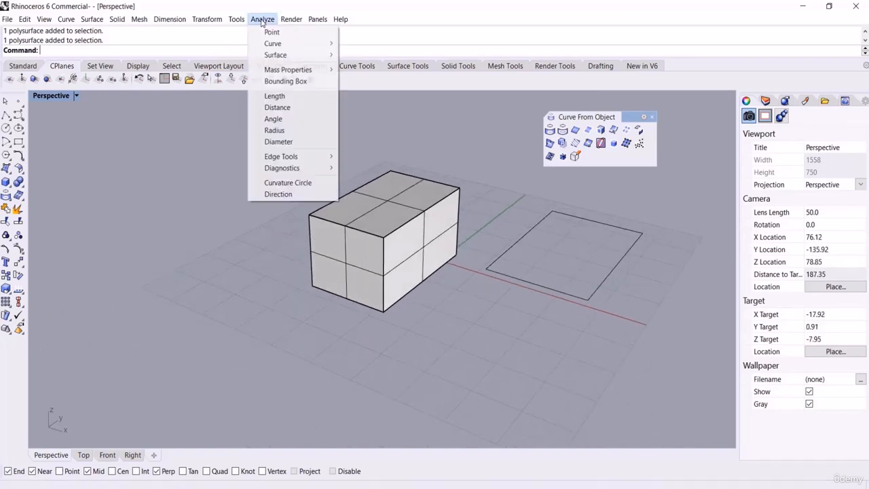
mouse_move(312, 156)
click(370, 157)
click(409, 202)
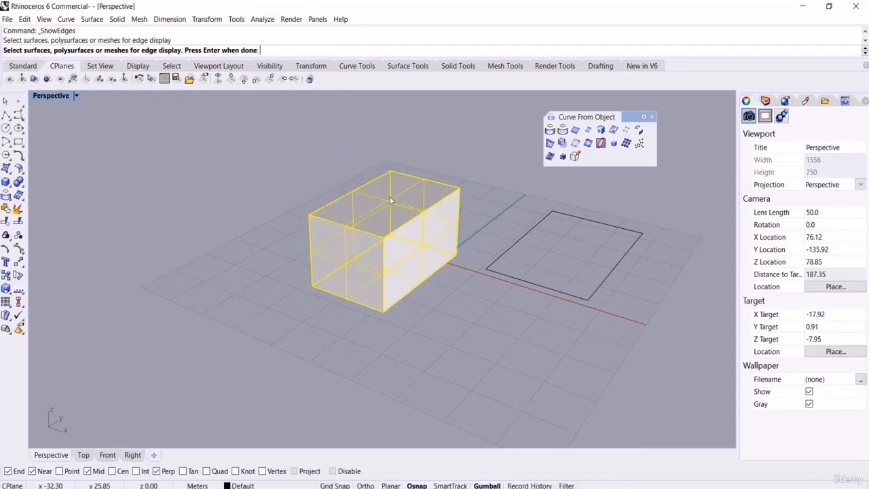
key(Return)
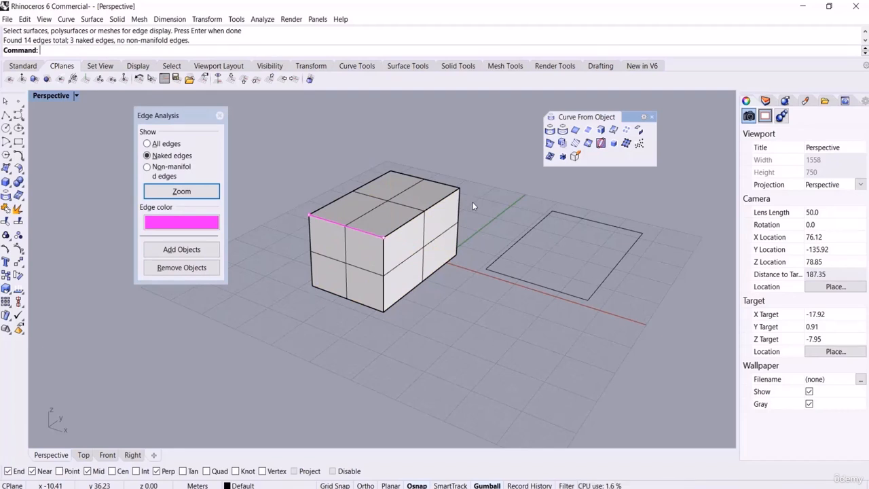
click(218, 113)
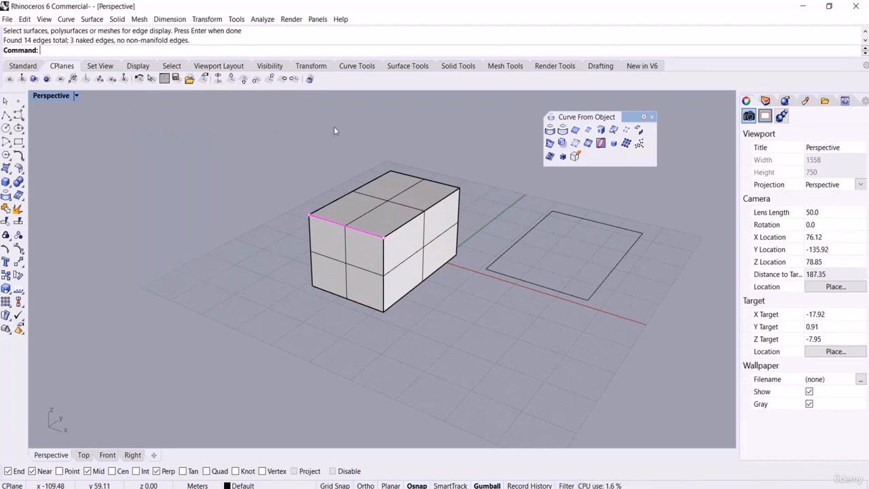
Step: Recheck the box's object type, run Show Edges on it once more for naked edges, and close the analysis
click(430, 196)
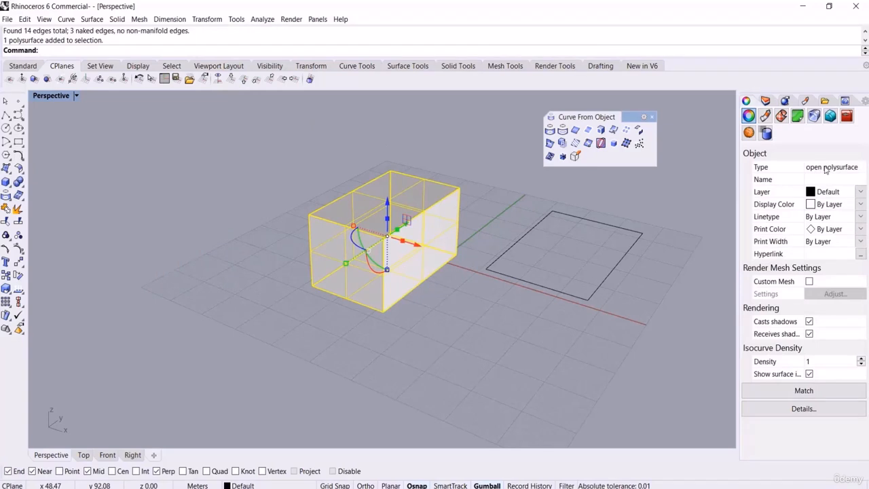
click(333, 140)
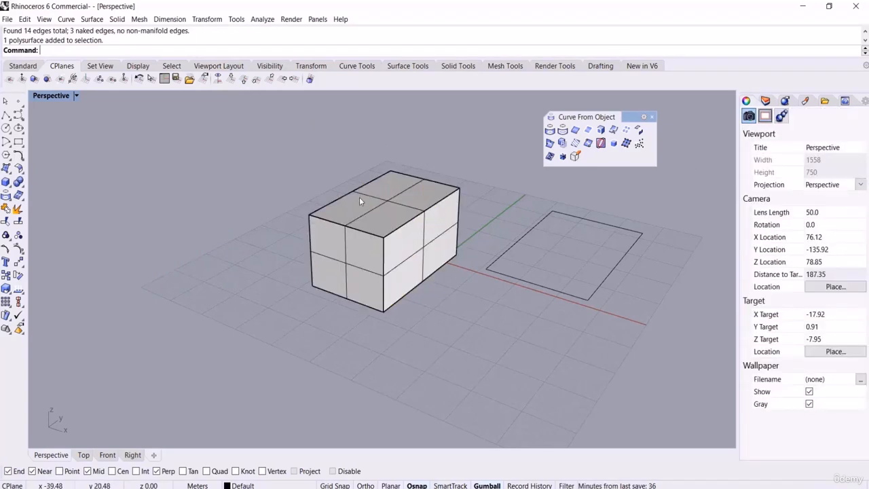
click(262, 19)
mouse_move(305, 156)
click(372, 157)
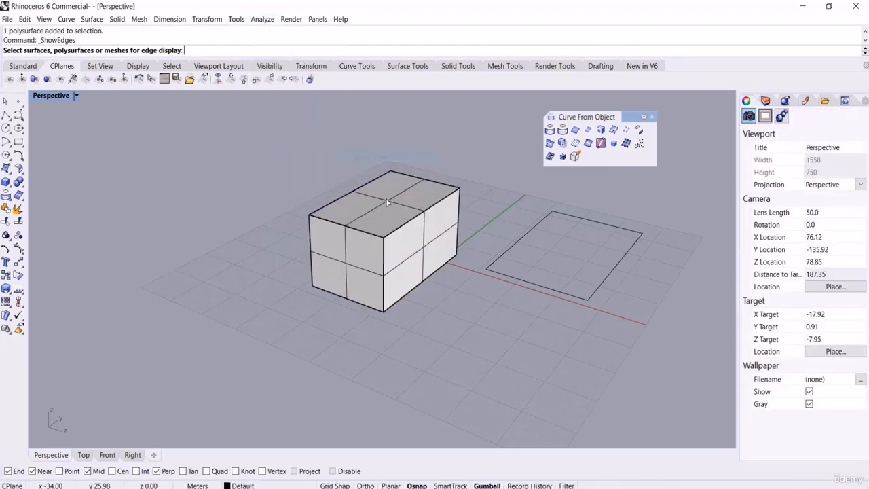
click(387, 204)
key(Return)
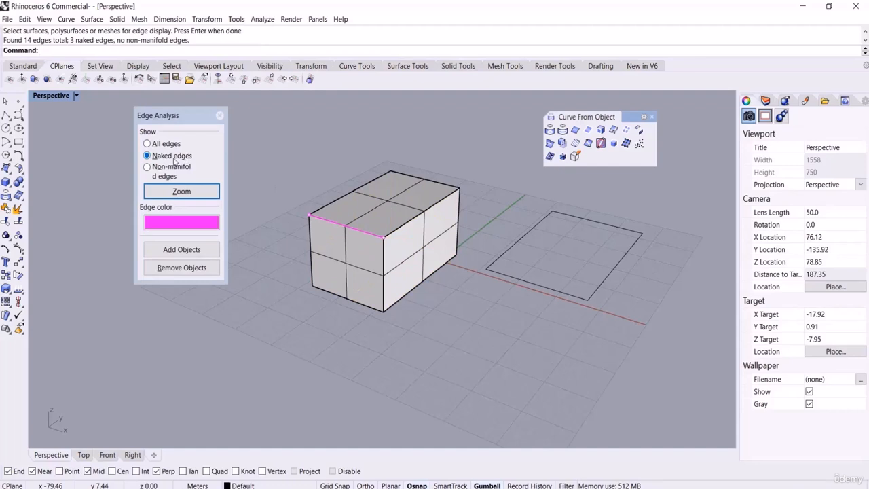
click(219, 116)
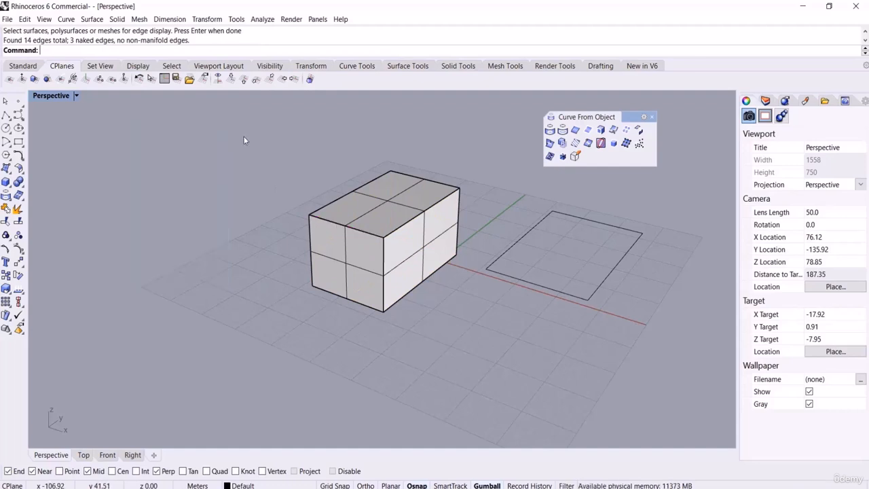
Step: Explode the box polysurface into its separate surfaces
right_drag(323, 210, 316, 222)
scroll(317, 222, up, 10)
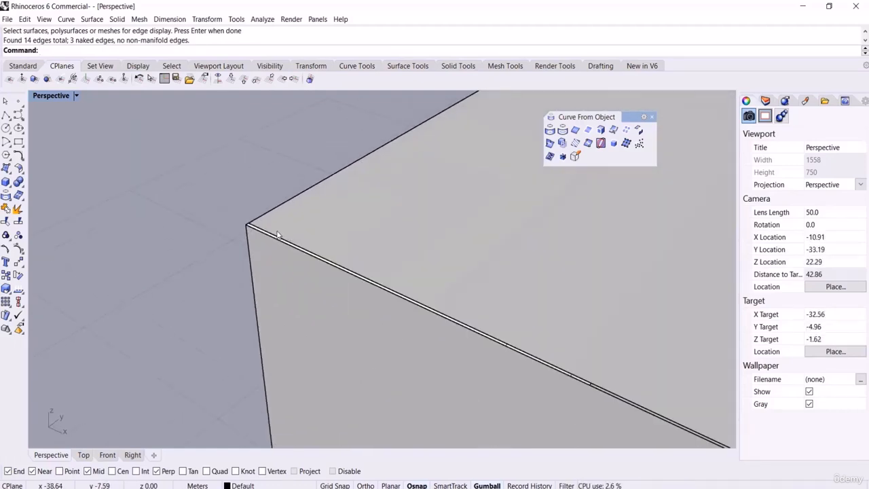
click(278, 232)
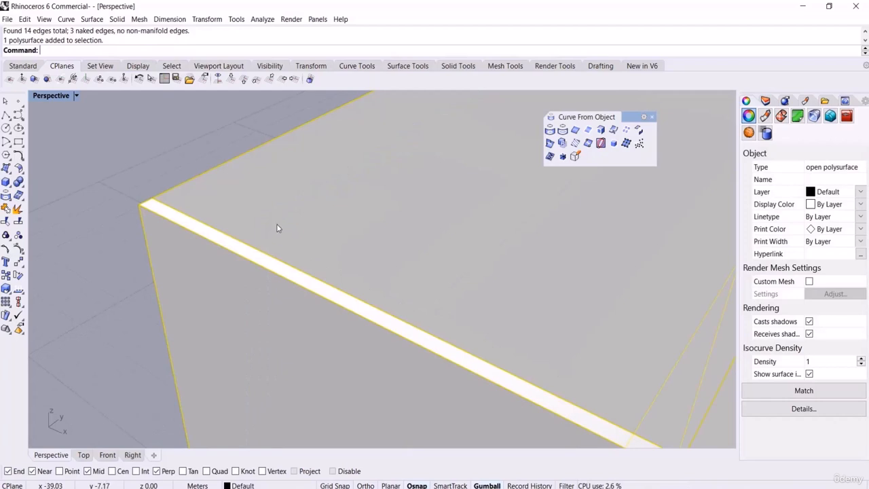
click(7, 222)
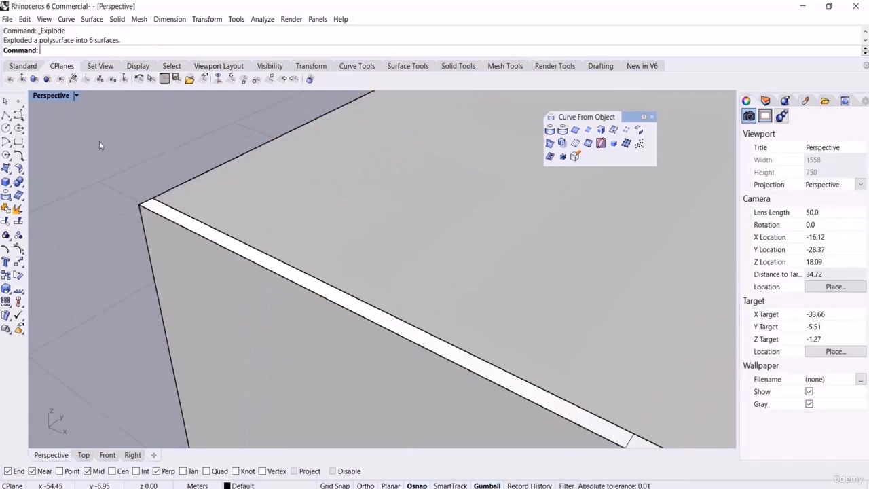
Step: Turn on the top surface's control points and snap its misplaced corner point onto the box's corner endpoint
click(254, 208)
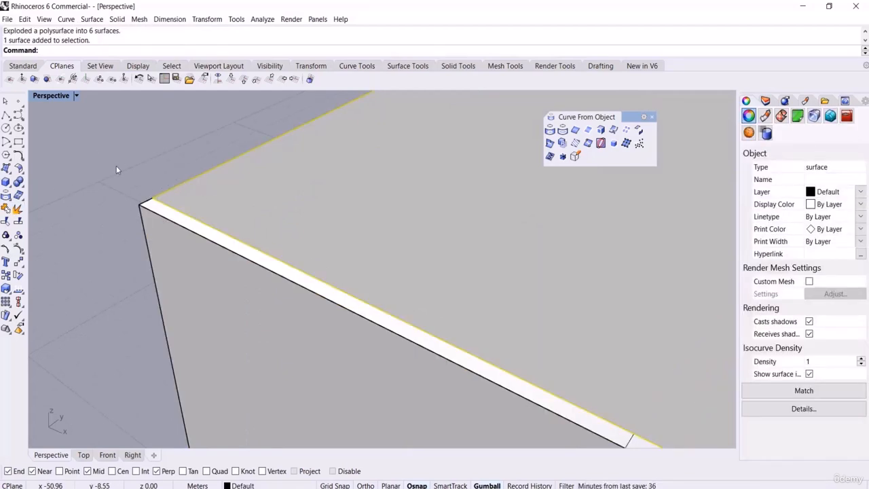
key(F10)
scroll(146, 190, up, 6)
scroll(162, 197, down, 4)
scroll(224, 198, down, 3)
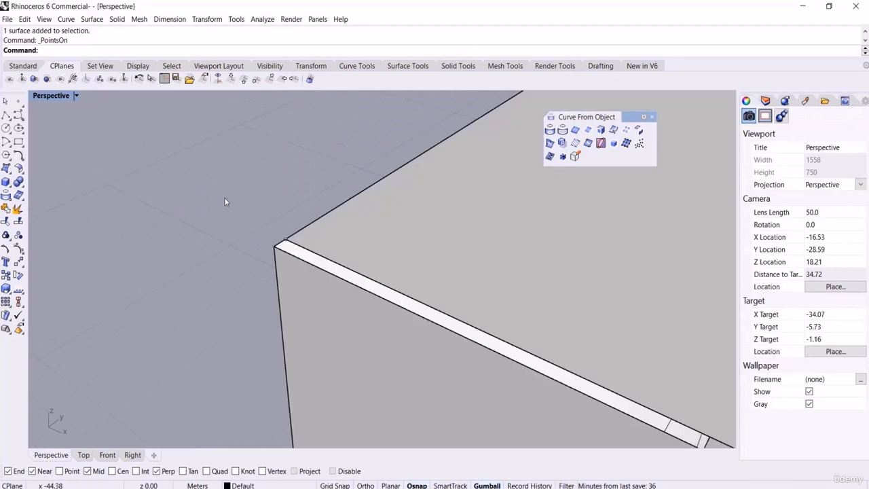
click(277, 245)
drag(296, 250, 274, 246)
scroll(203, 224, down, 8)
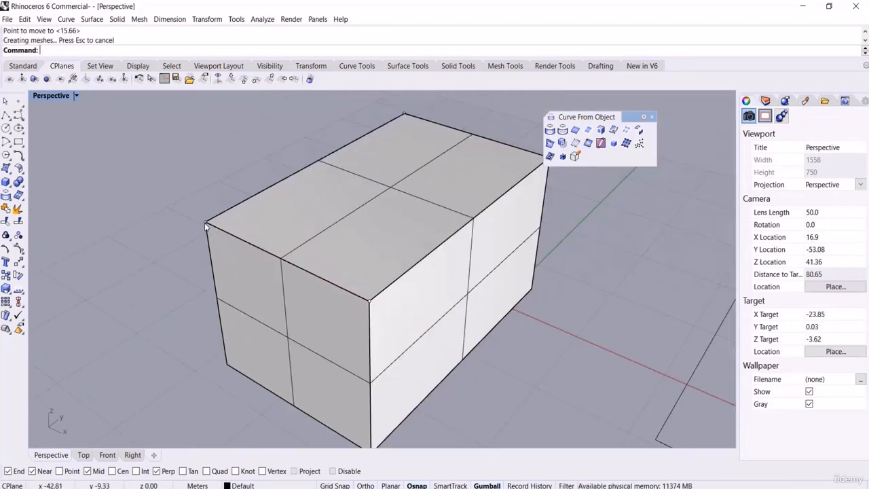
Step: Join all six box surfaces into one polysurface and check its object type
drag(358, 155, 211, 298)
click(7, 208)
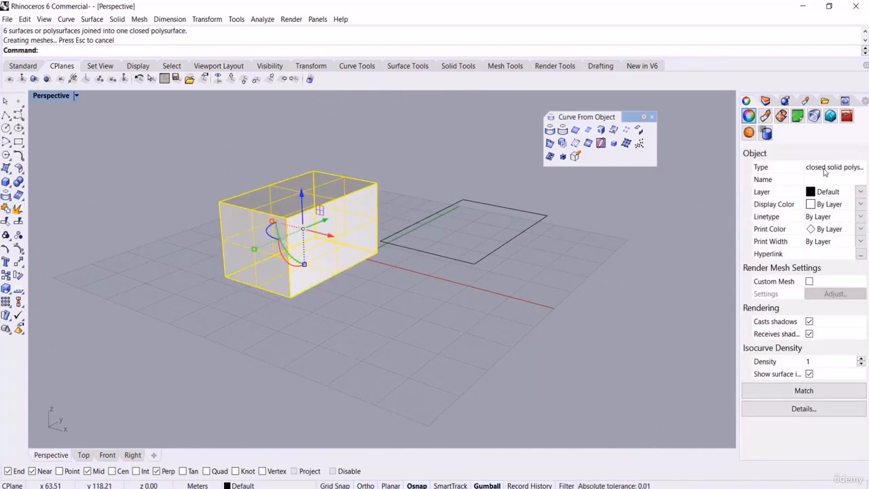
click(418, 207)
scroll(418, 207, down, 3)
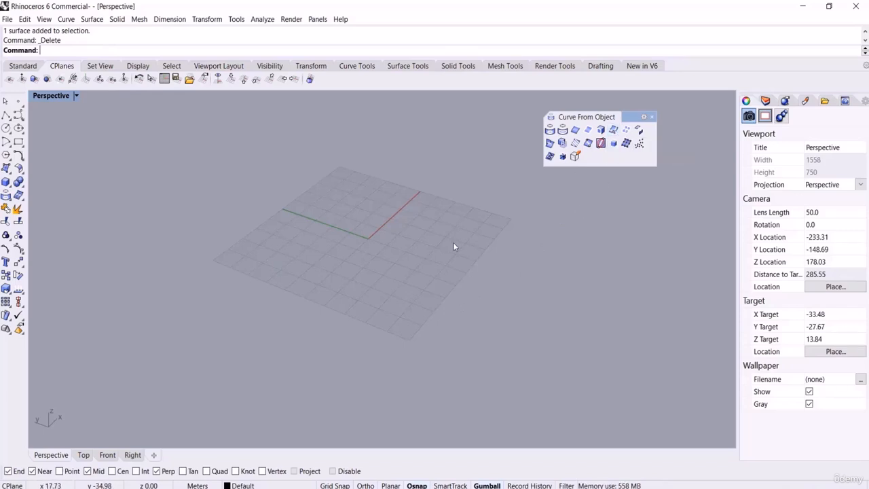
Step: Draw a wavy interpolated curve through four points in the Front view, crossing the red axis
right_drag(454, 246, 413, 289)
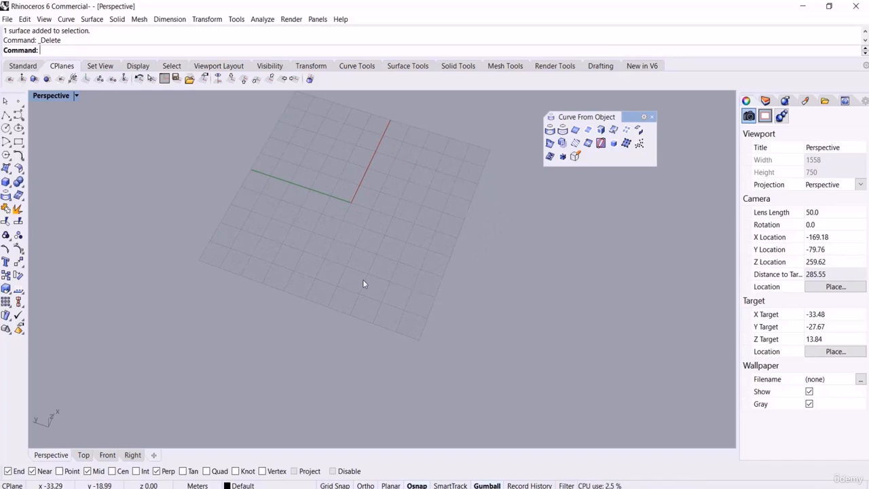
click(108, 455)
middle_click(325, 266)
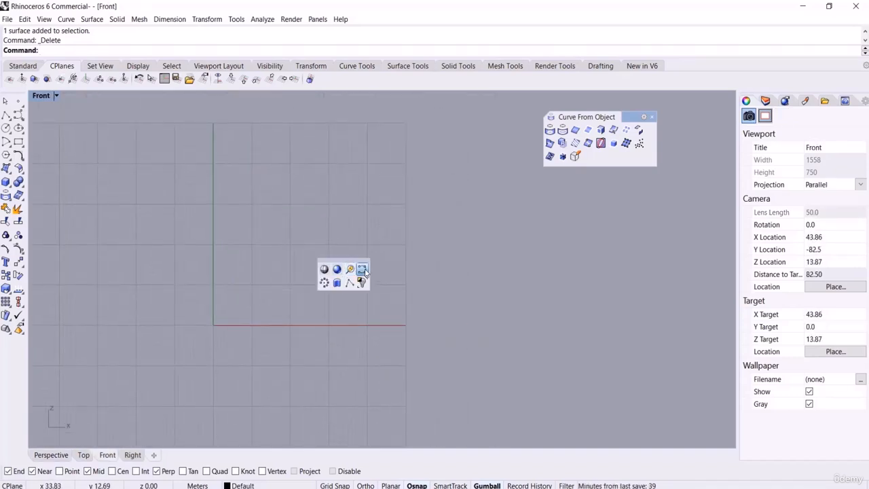
click(363, 270)
click(156, 312)
click(249, 297)
click(341, 327)
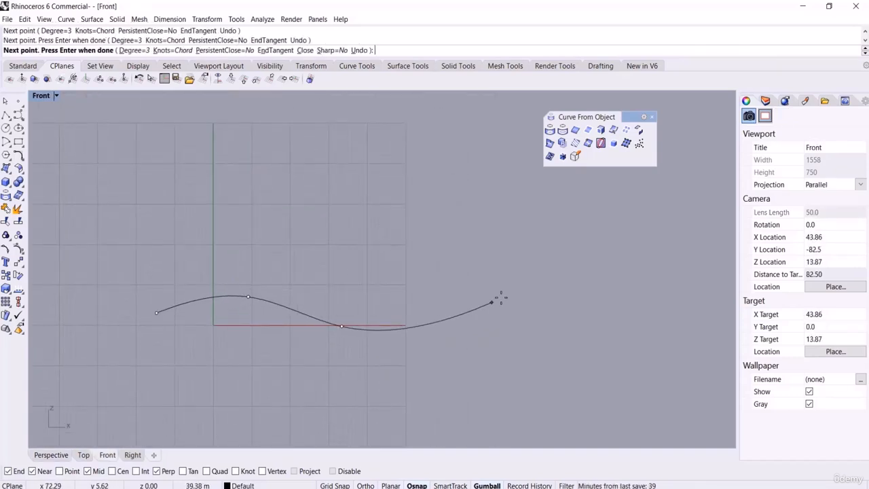
click(503, 296)
right_click(477, 314)
Step: Draw a second, shorter four-point interpolated curve in the Front view, weaving across the first curve
right_click(445, 325)
click(418, 338)
click(365, 306)
click(266, 313)
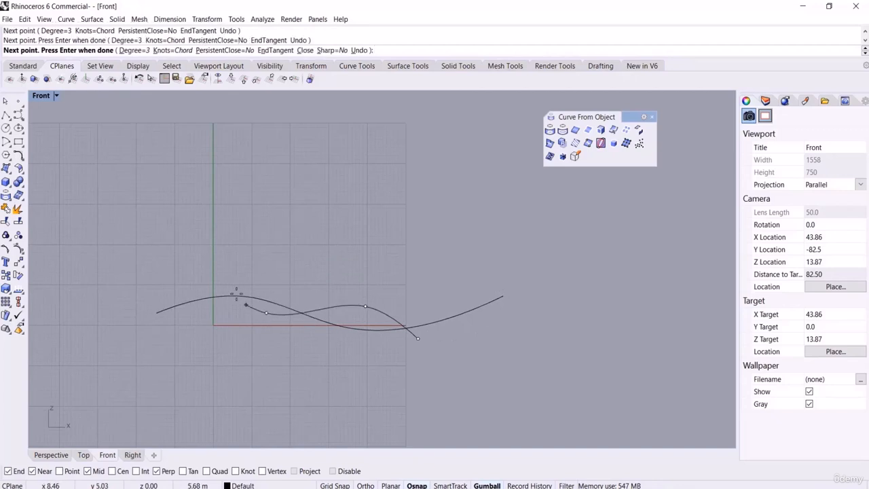
click(219, 281)
right_click(210, 292)
Step: Draw a third four-point interpolated curve that dips near the origin and arches above the other two curves
right_click(159, 295)
click(156, 283)
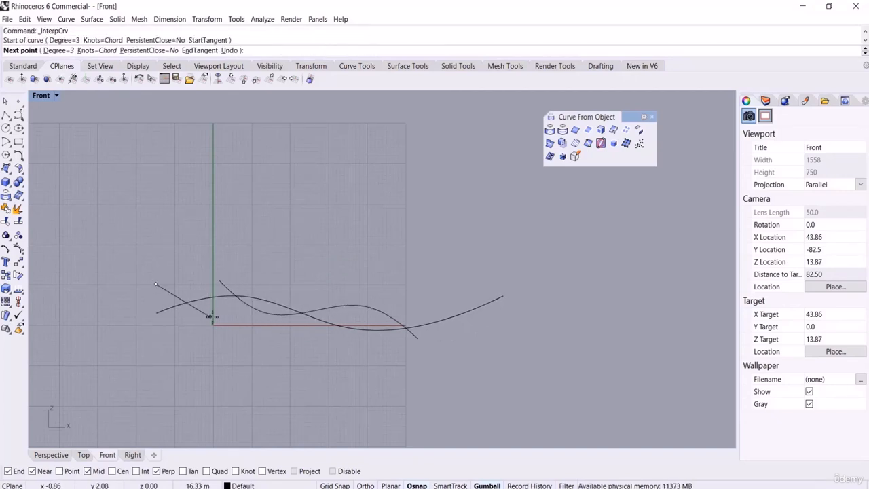
click(213, 317)
click(332, 280)
click(430, 296)
right_click(415, 307)
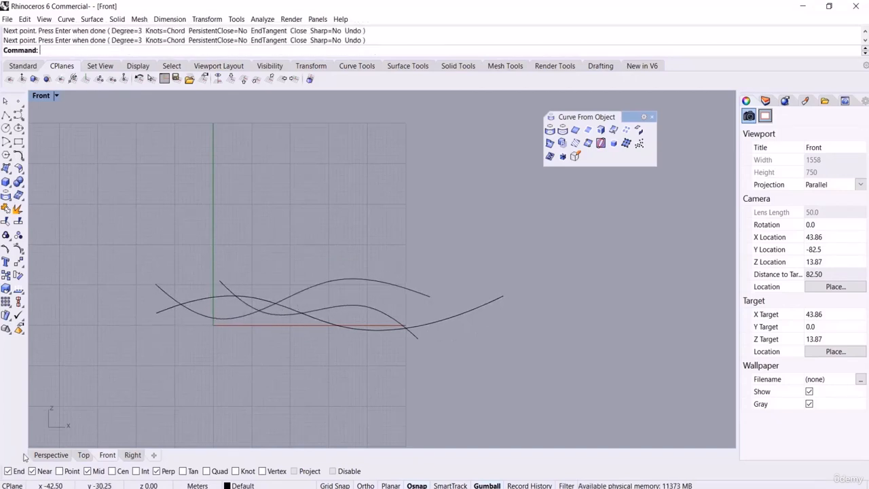
Step: Move the longest curve away from the other two along the Y axis in the Perspective view
click(51, 455)
right_drag(269, 305, 369, 277)
scroll(415, 83, up, 1)
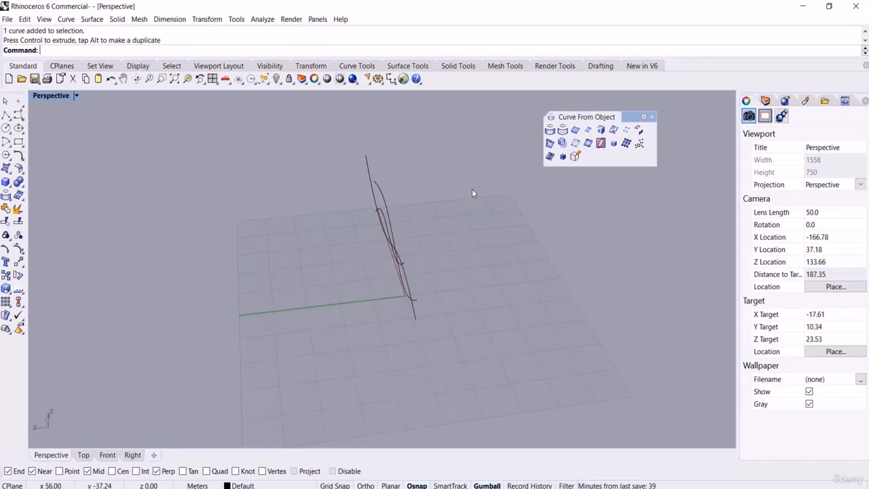
click(371, 191)
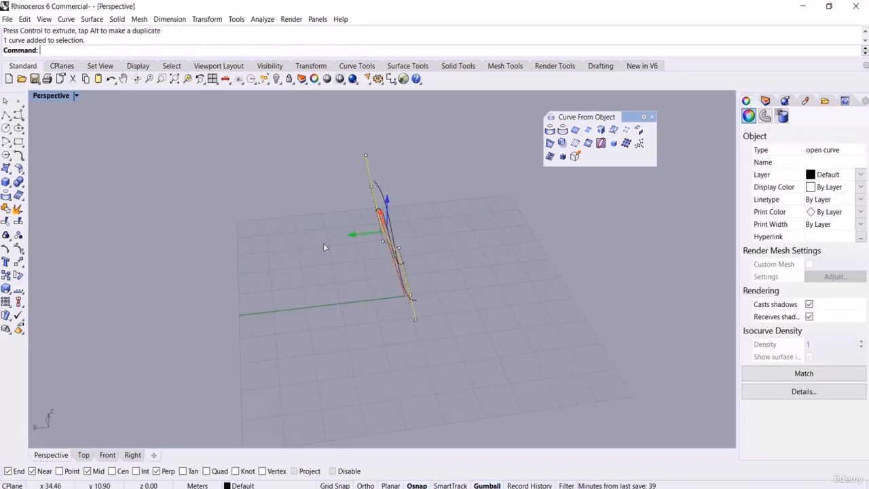
drag(352, 235, 290, 246)
Step: Move the third curve to the opposite side of the middle curve and shift the longest curve slightly farther out along Y
click(389, 186)
click(381, 188)
right_drag(456, 195, 471, 237)
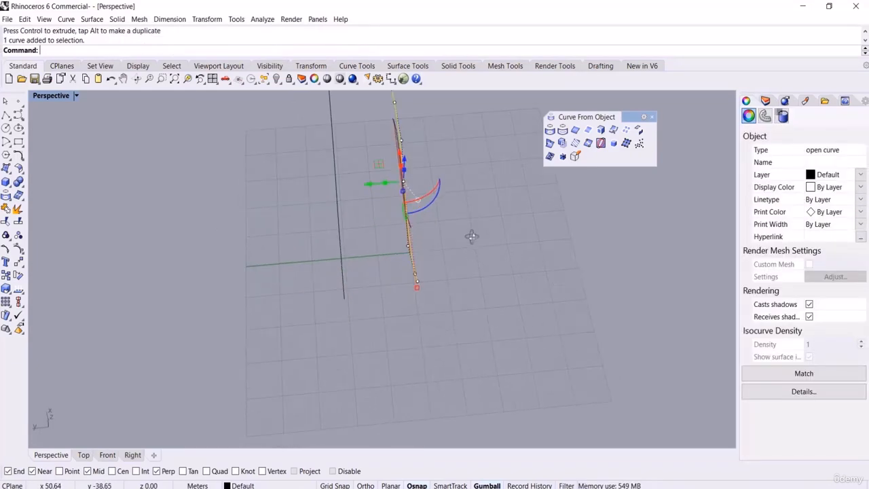
drag(370, 188, 448, 184)
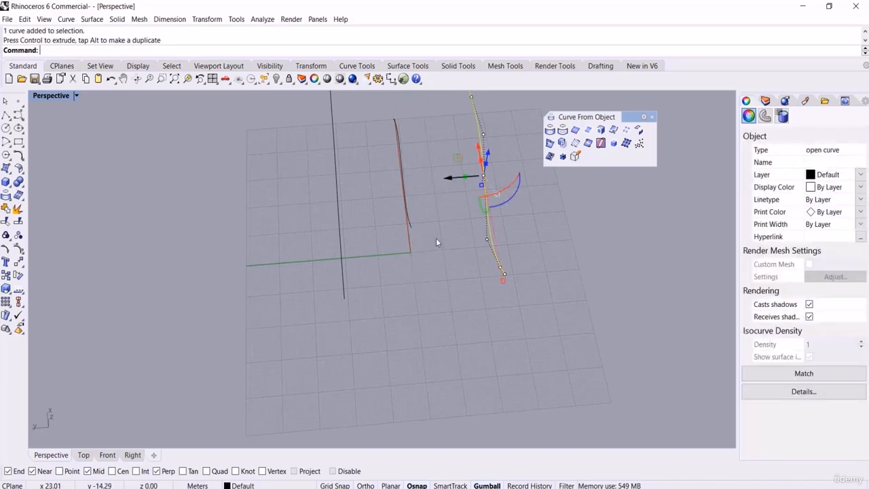
click(437, 243)
click(341, 246)
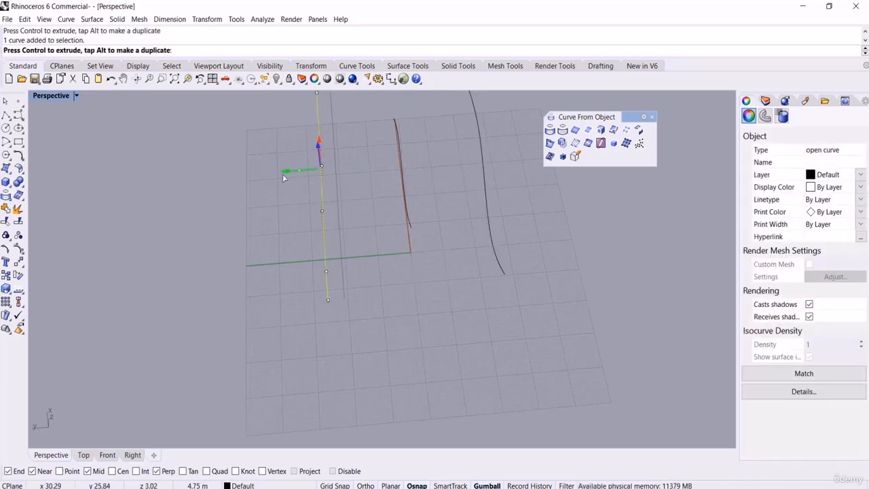
click(452, 287)
right_drag(452, 287, 520, 281)
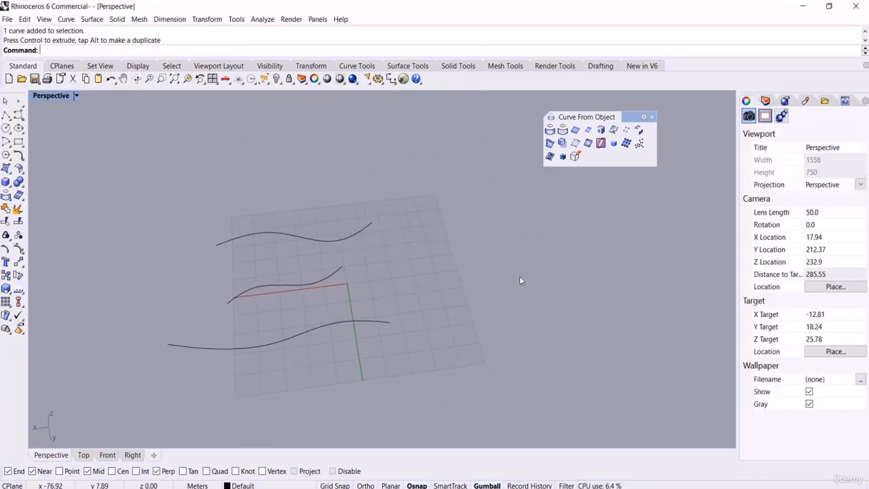
Step: Loft a surface through the three spaced curves
key(Return)
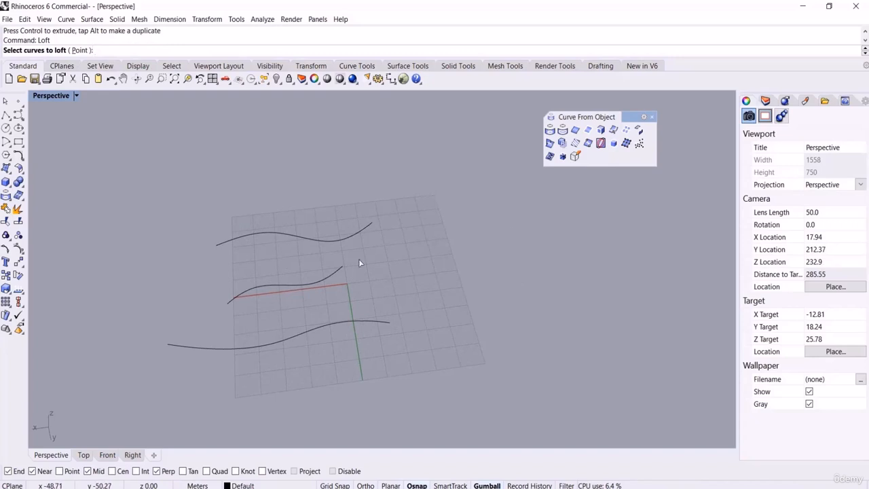
drag(428, 206, 259, 352)
key(Return)
right_drag(347, 214, 340, 260)
key(Return)
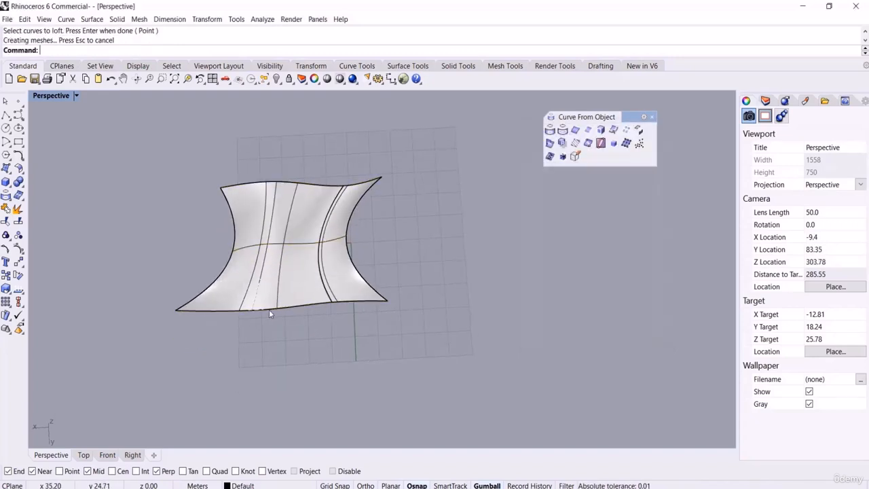
Step: Start extracting isocurves from the lofted surface and place the first U-direction isocurve near its narrow pointed side
right_drag(270, 310, 375, 219)
scroll(333, 368, up, 2)
right_drag(332, 364, 328, 316)
scroll(427, 221, down, 4)
right_drag(427, 220, 394, 280)
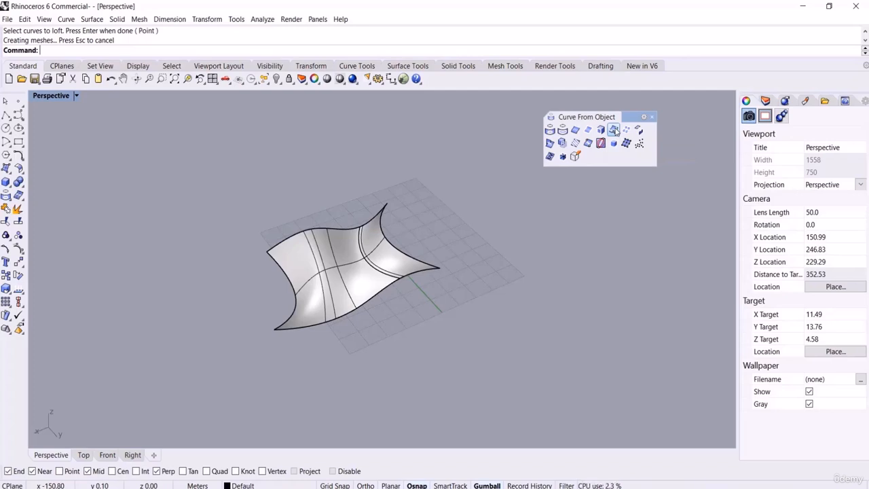
click(613, 129)
right_drag(495, 222, 475, 203)
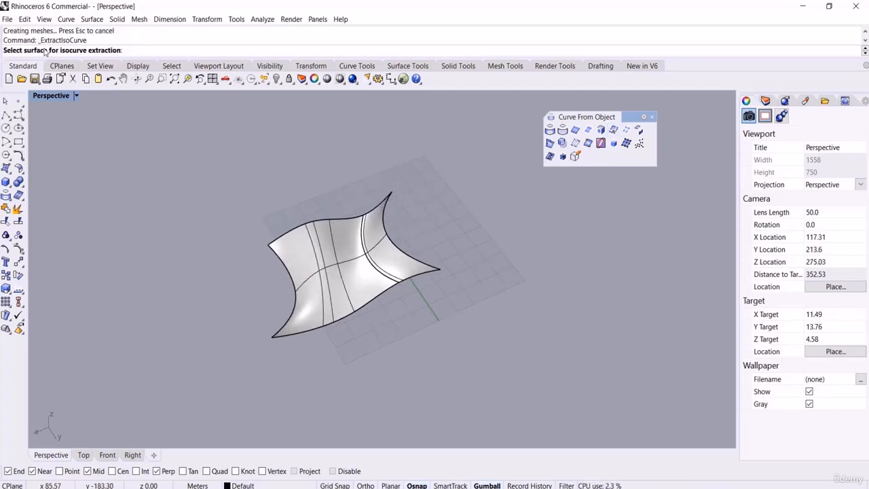
click(339, 251)
scroll(380, 248, up, 6)
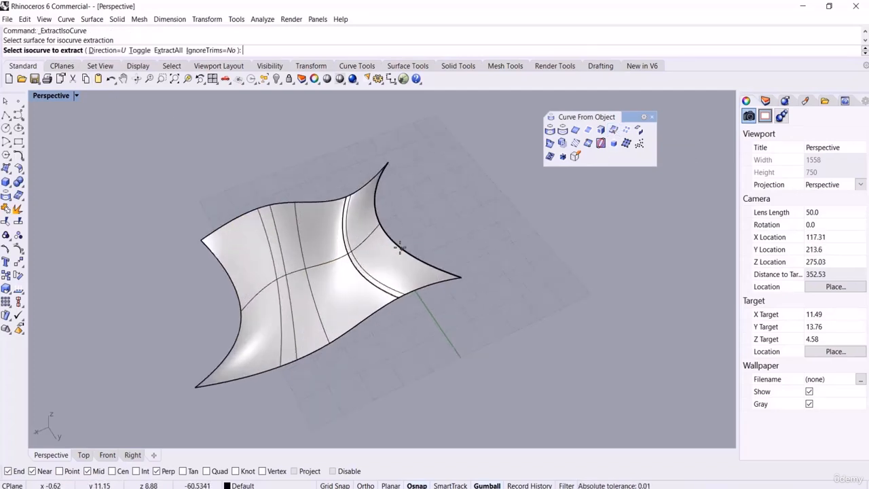
click(361, 243)
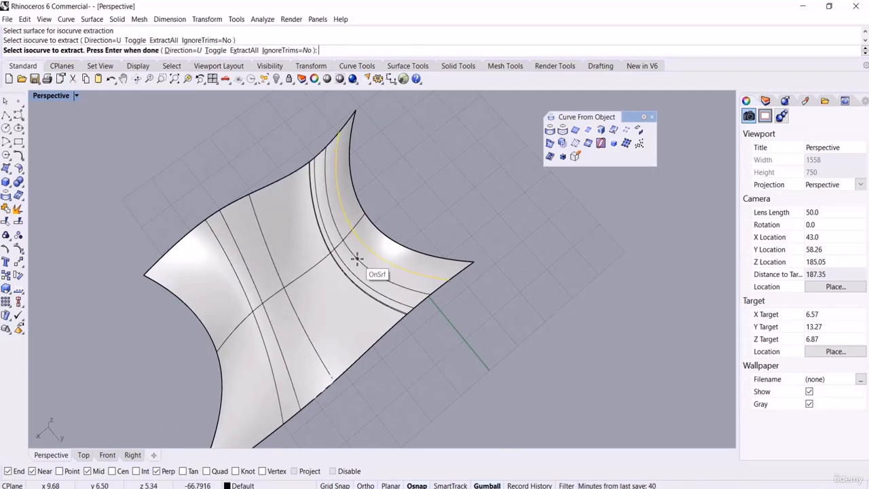
Step: Extract several more U-direction isocurves spread across the rest of the lofted surface
click(332, 276)
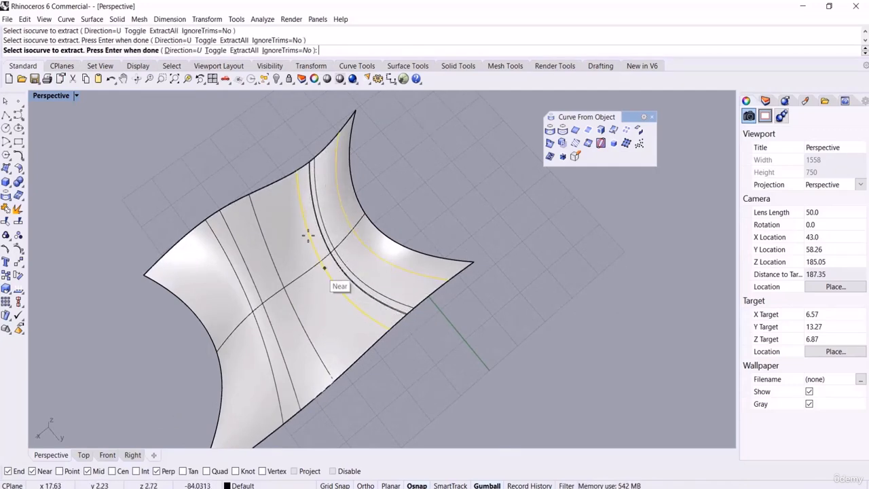
click(273, 279)
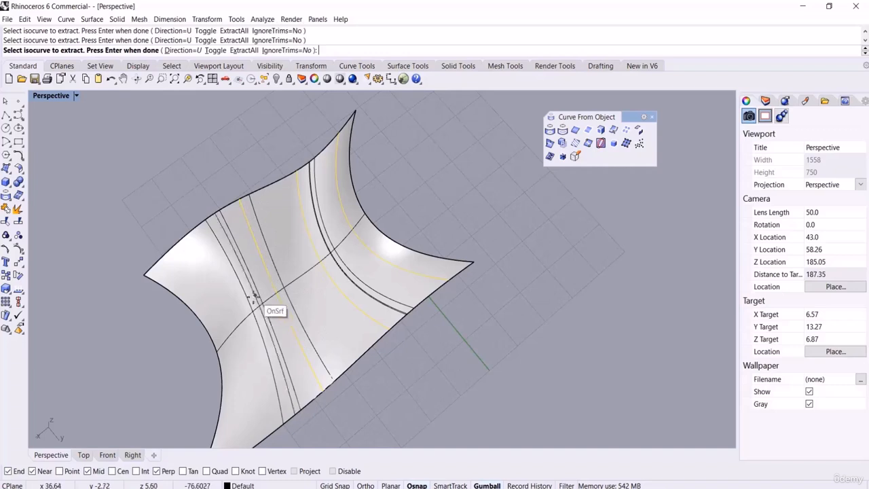
click(219, 319)
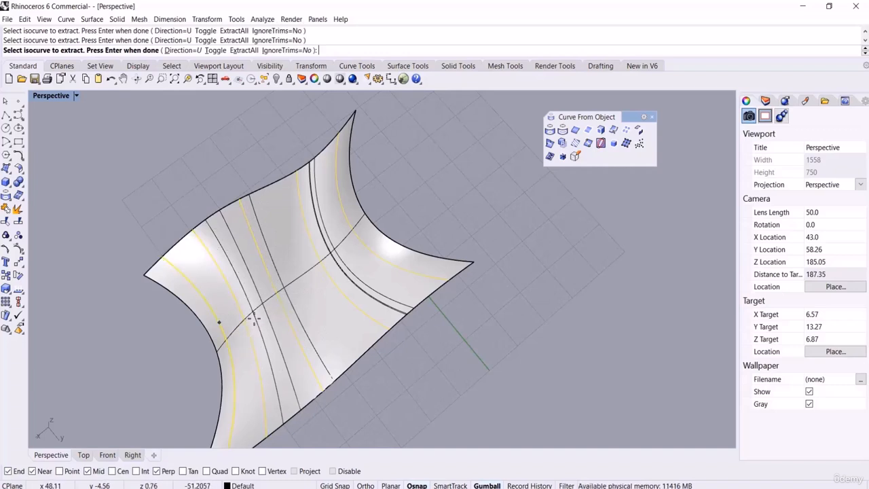
right_drag(344, 298, 348, 207)
scroll(353, 179, down, 4)
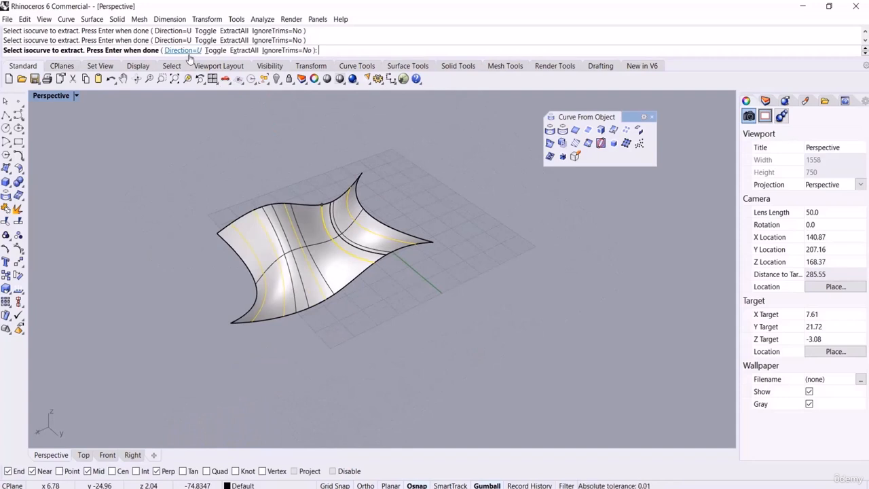
right_drag(358, 189, 368, 239)
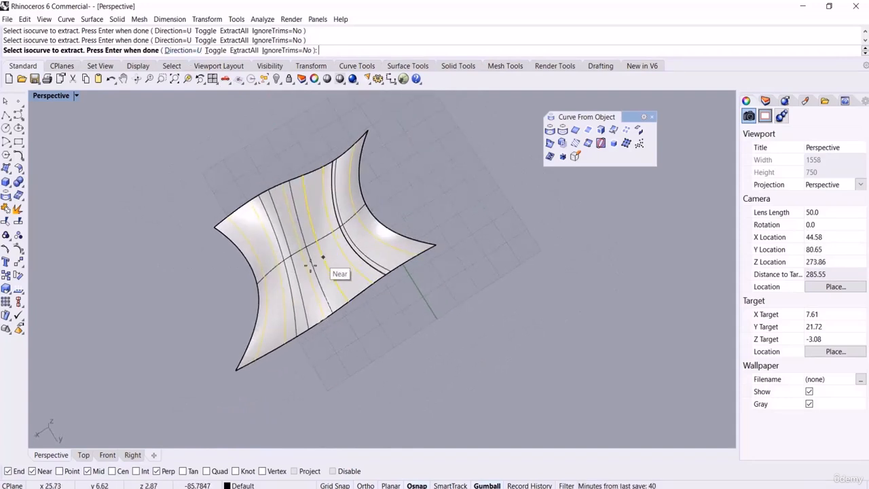
scroll(323, 268, up, 2)
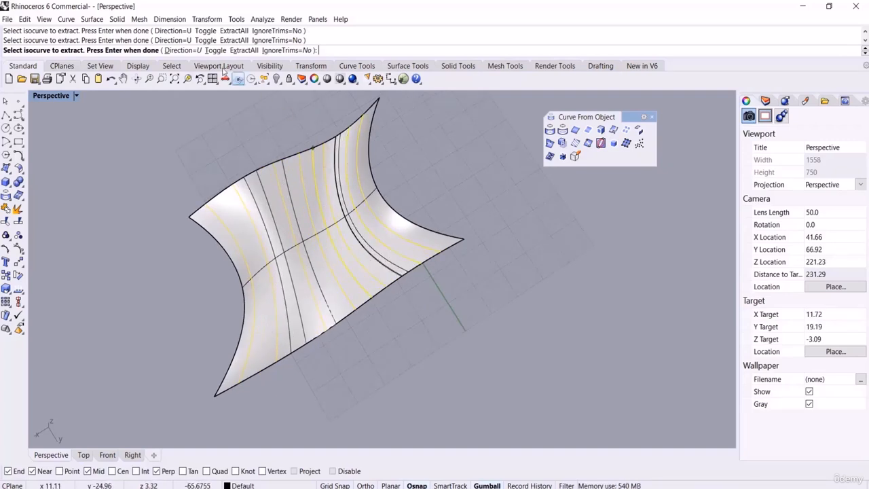
Step: Switch the isocurve direction to V and extract several isocurves crossing the U-direction ones
click(191, 55)
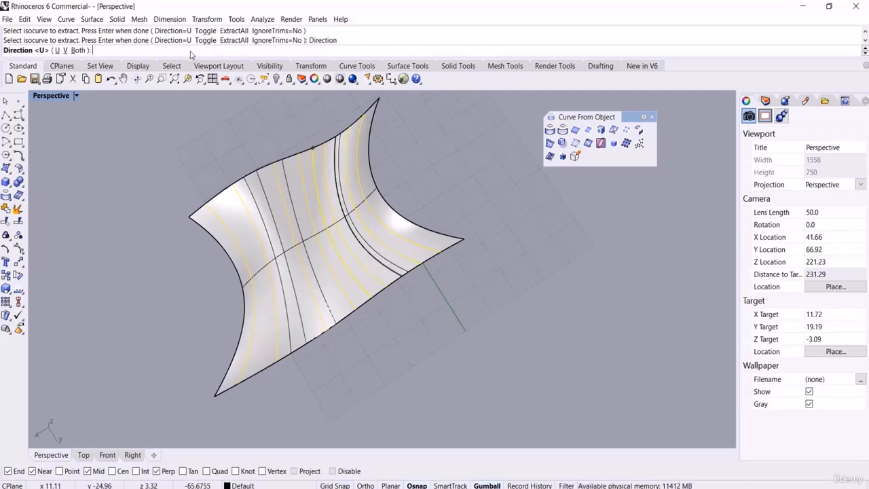
click(67, 53)
scroll(295, 188, up, 2)
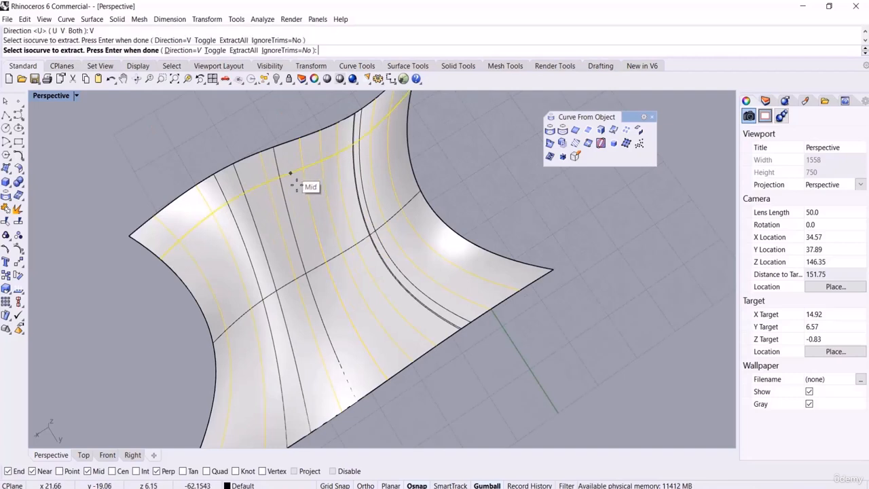
click(301, 212)
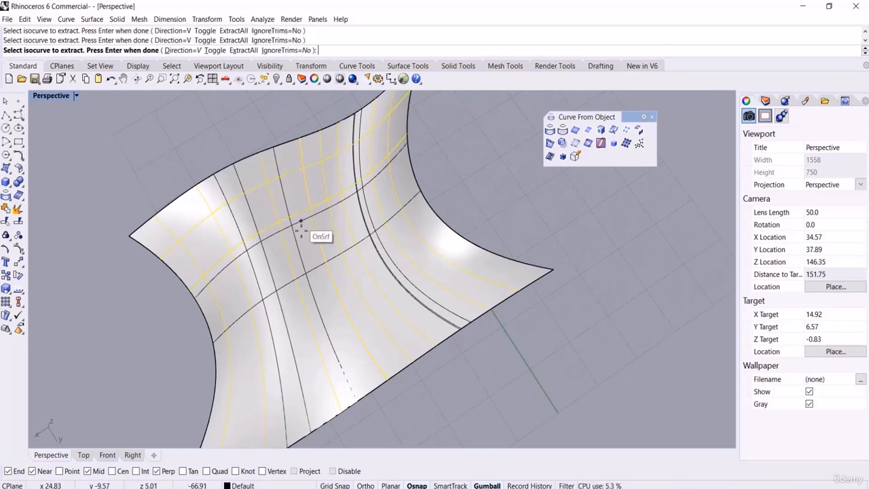
click(323, 287)
click(344, 331)
right_drag(356, 364, 211, 71)
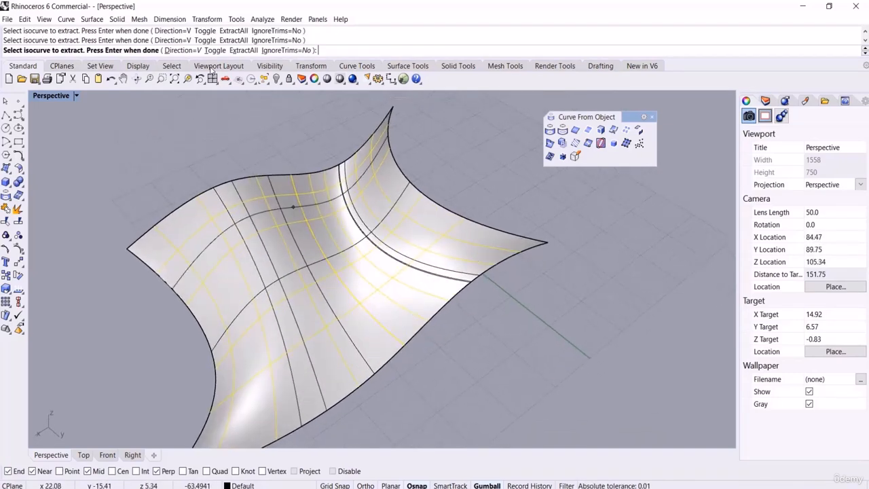
Step: Set the isocurve direction to Both, extract crossing isocurves at several points, and finish the extraction with the direction back at U
click(183, 50)
click(79, 50)
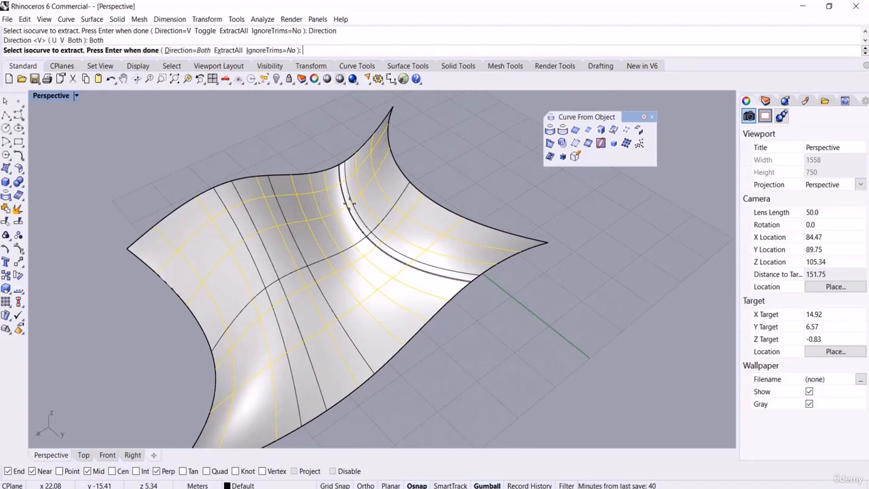
scroll(481, 212, up, 4)
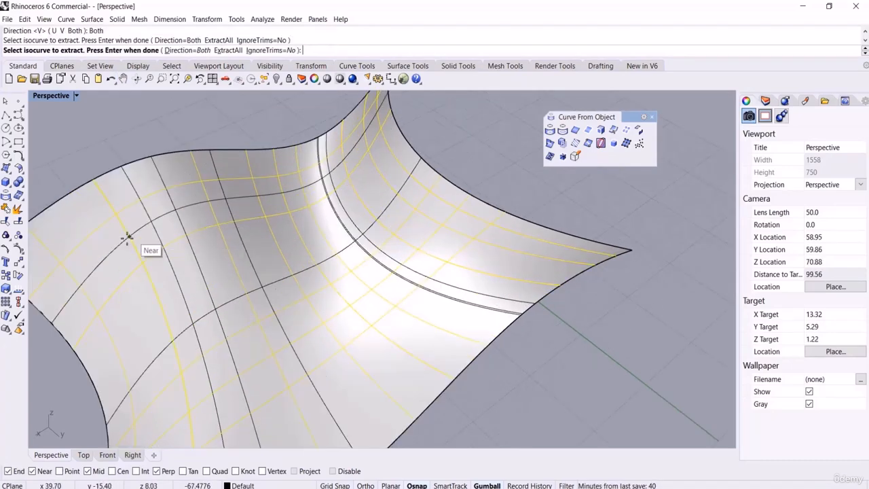
click(111, 253)
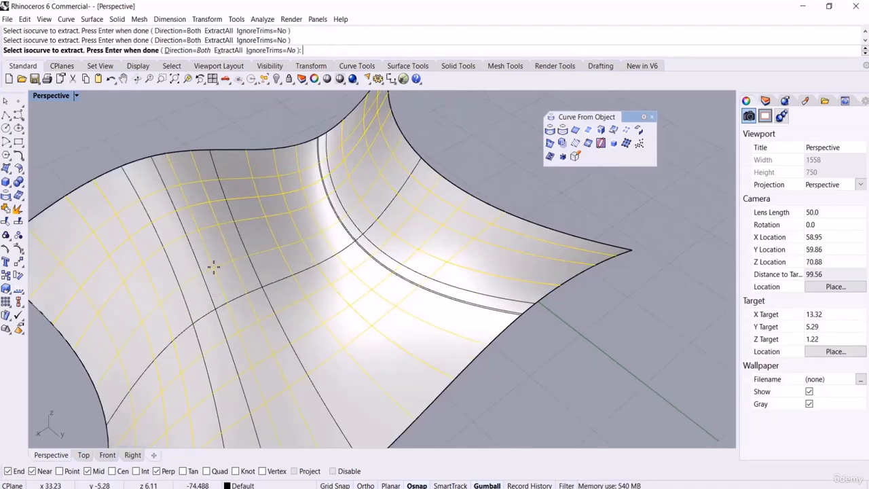
scroll(295, 304, down, 4)
right_drag(356, 257, 300, 278)
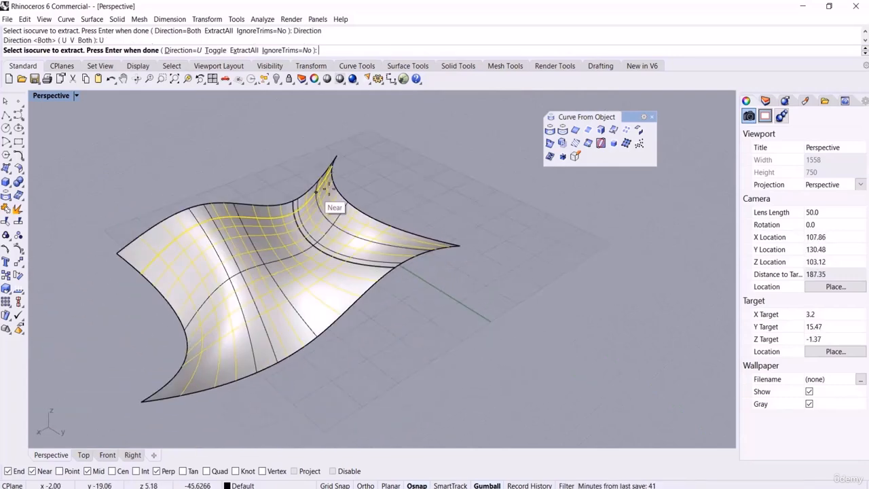
right_click(437, 210)
Step: Move all extracted isocurves along the Y axis until they lie clear of the lofted surface, and deselect them
right_drag(387, 271, 504, 289)
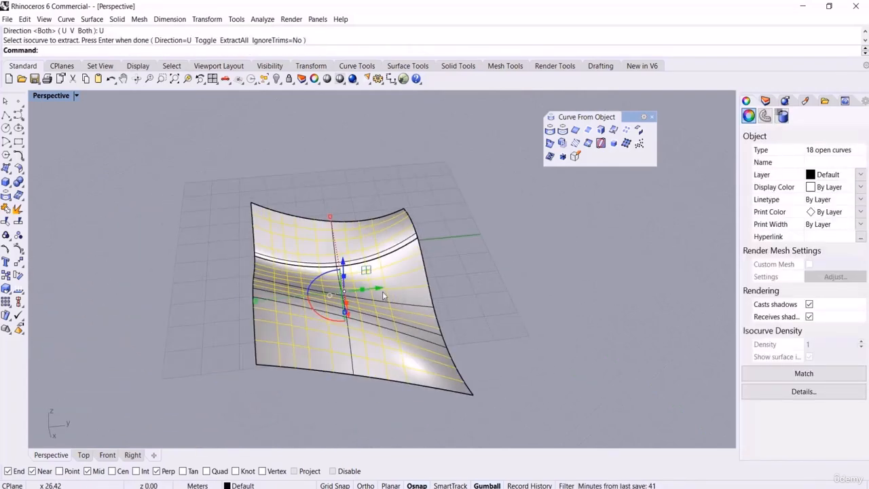
drag(381, 291, 136, 293)
key(Escape)
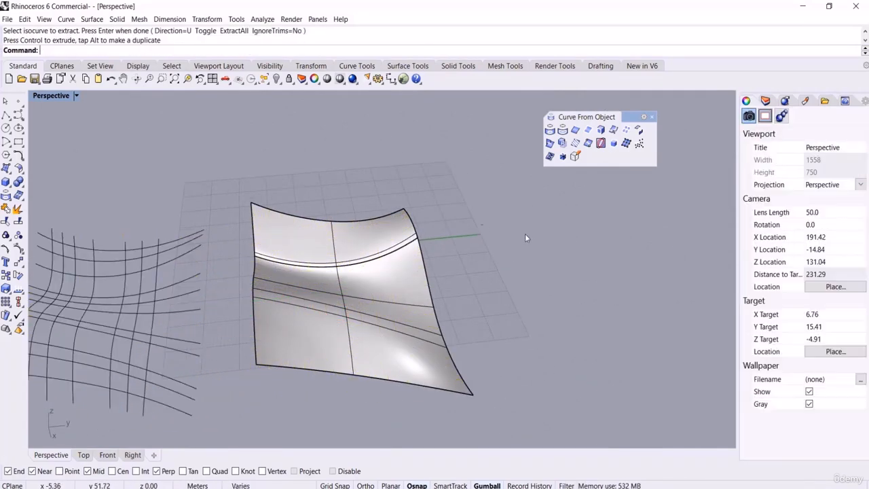
right_drag(524, 233, 417, 250)
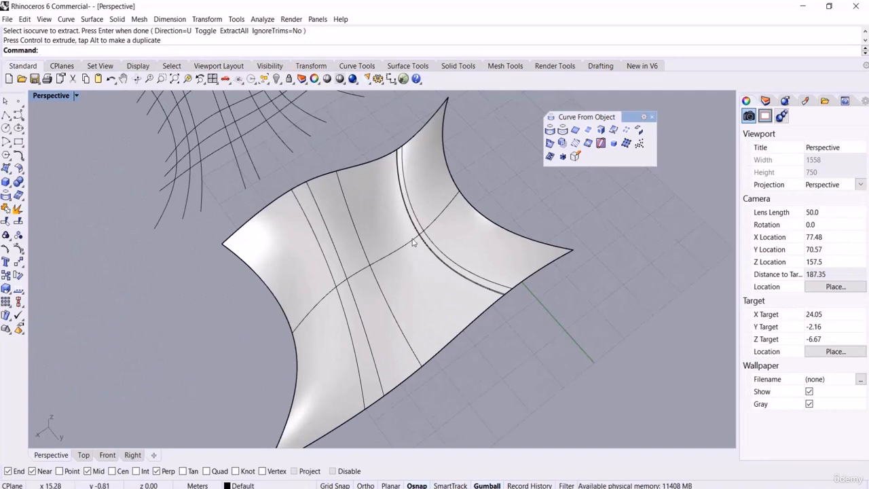
right_drag(412, 239, 436, 179)
scroll(439, 178, up, 2)
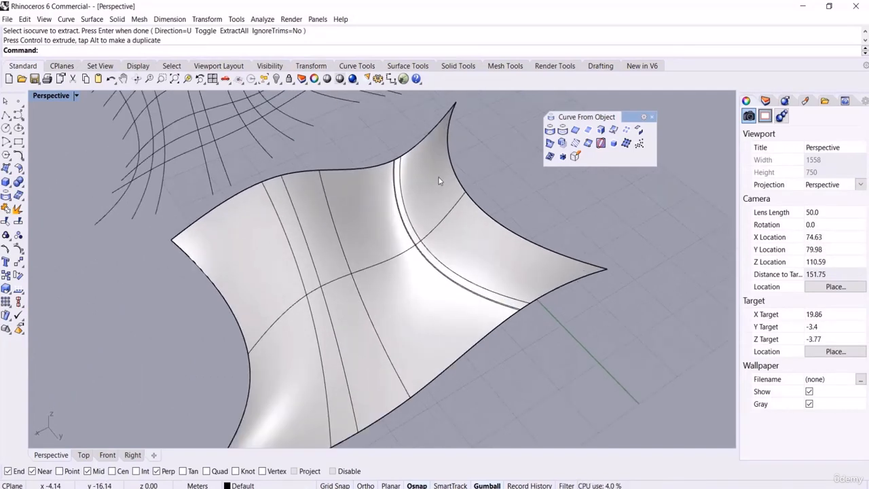
click(625, 130)
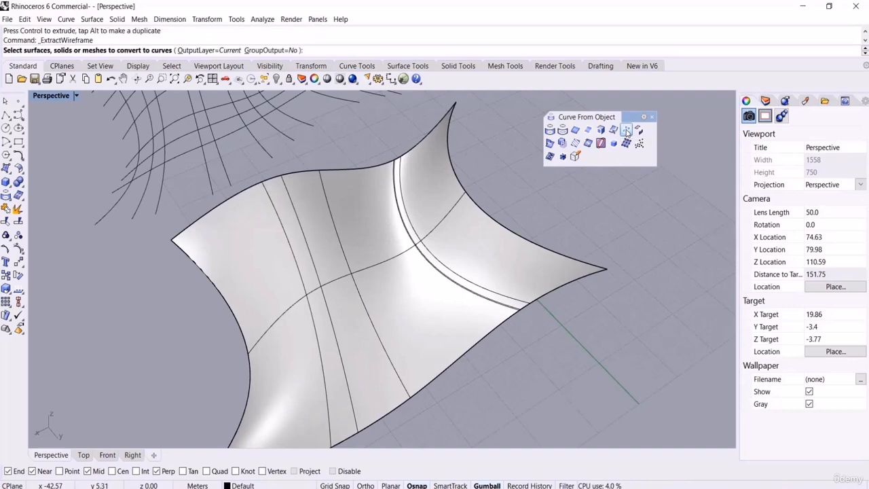
click(363, 229)
key(Return)
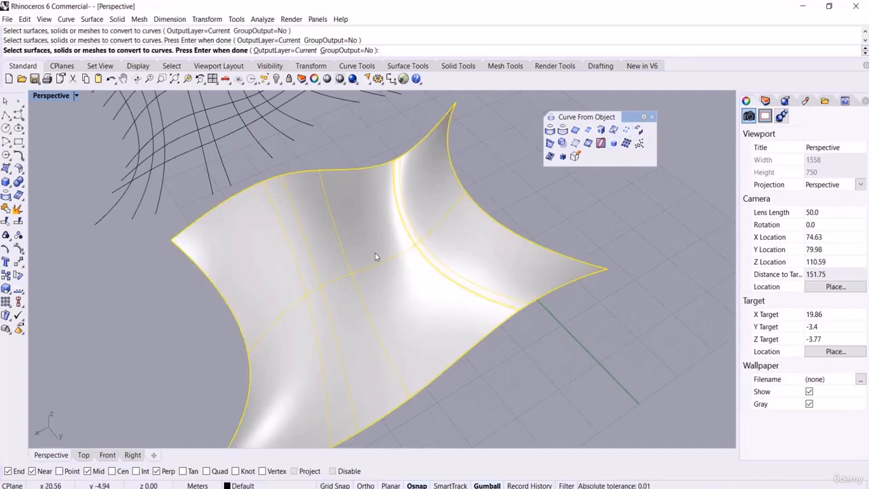
key(Escape)
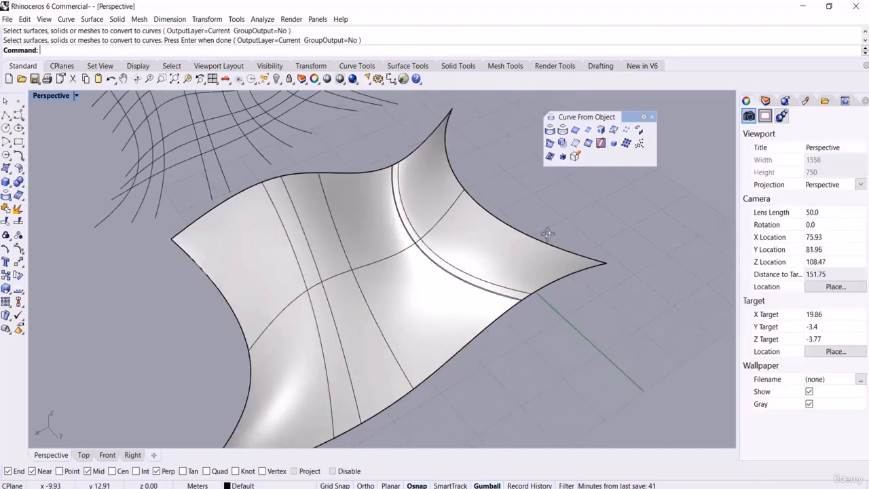
Step: Extract two U-direction isocurves from the middle of the lofted surface
right_drag(571, 202, 572, 214)
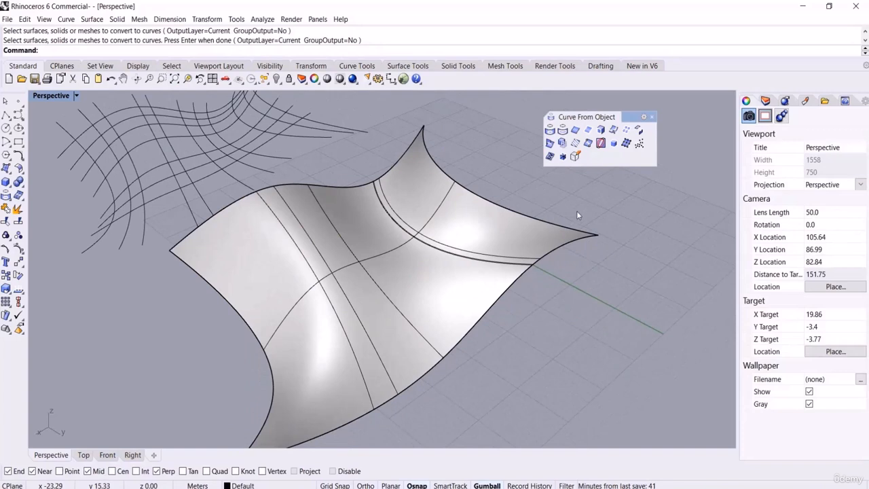
click(613, 129)
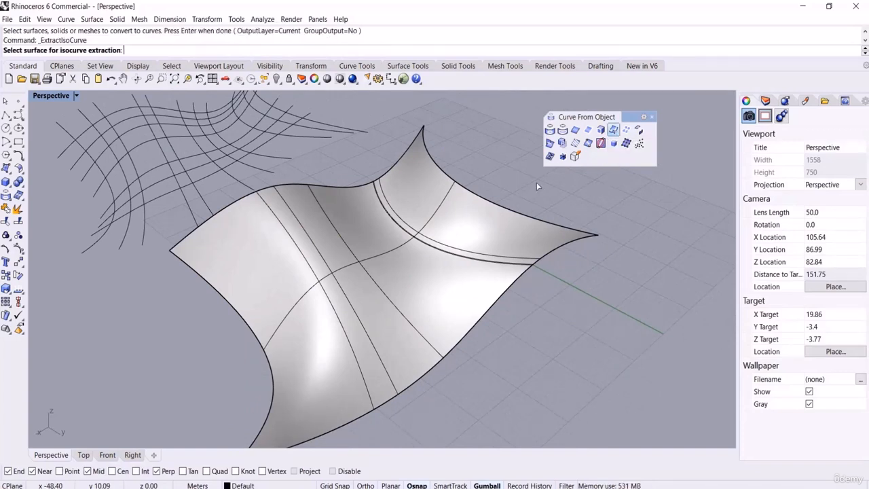
click(359, 235)
right_drag(413, 228, 389, 258)
click(384, 260)
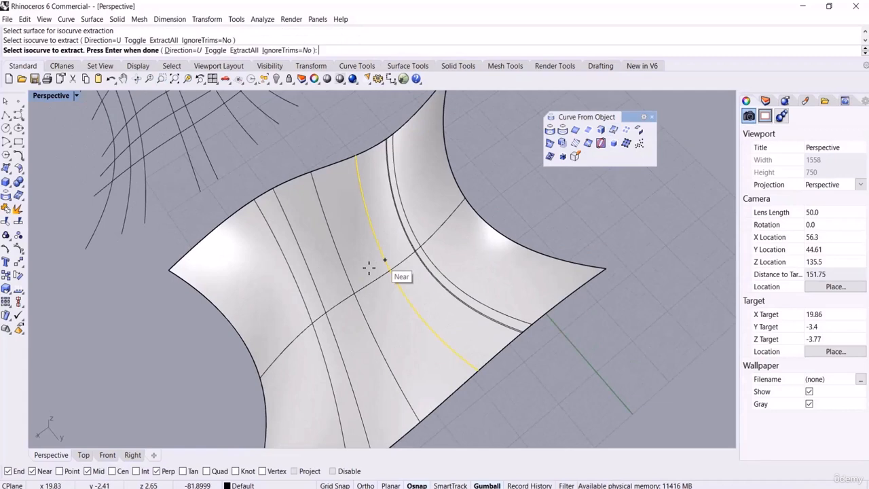
click(332, 287)
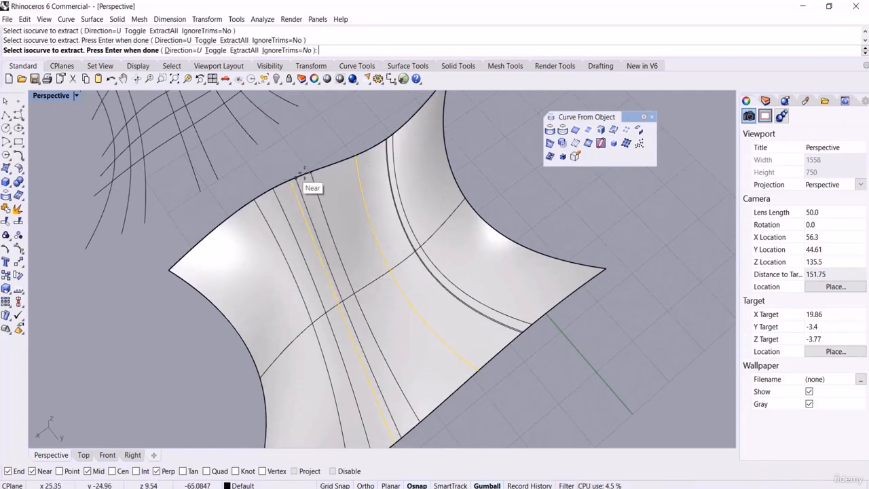
Step: Switch the isocurve direction to V, extract two isocurves crossing the U-direction pair, and finish the extraction
click(178, 51)
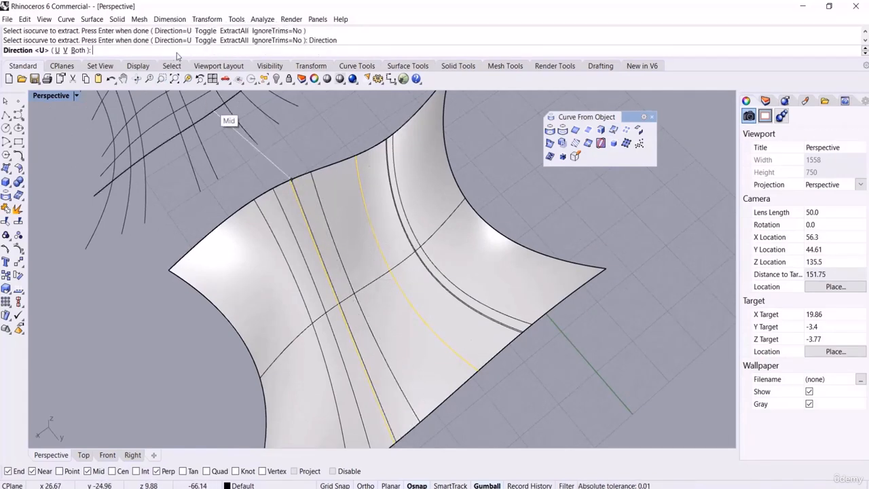
click(65, 51)
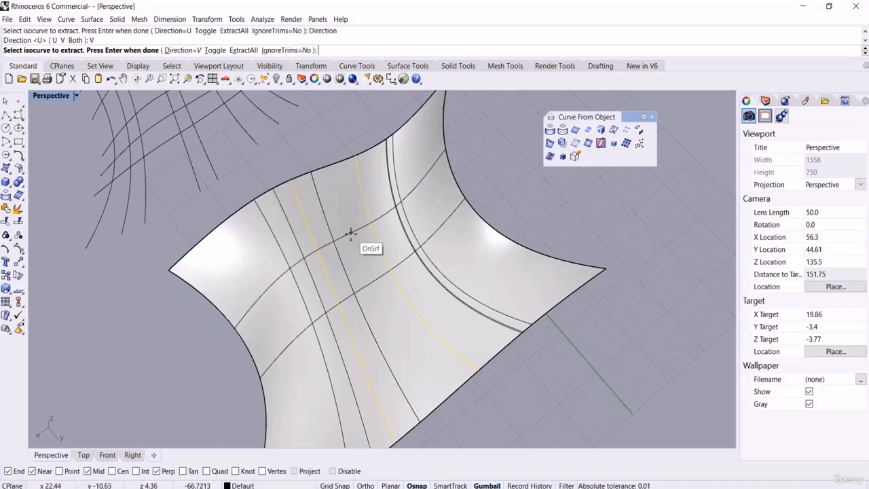
click(388, 311)
right_drag(473, 359, 469, 292)
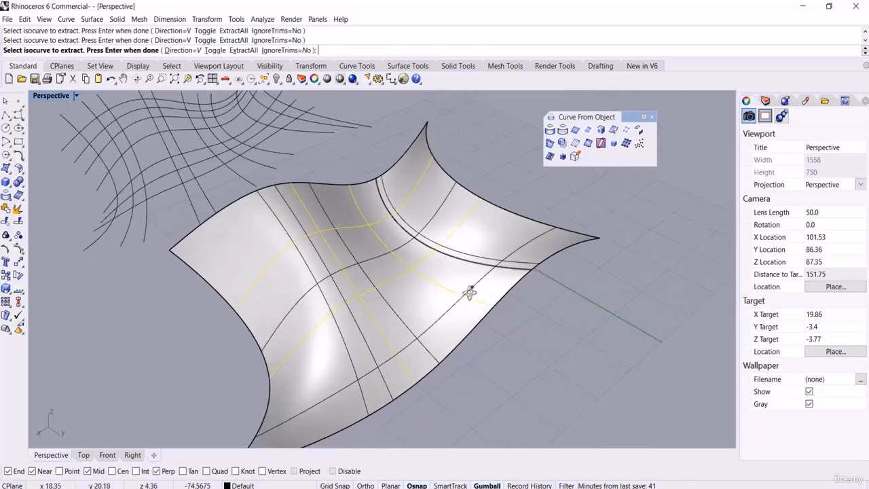
right_click(468, 292)
click(133, 335)
right_drag(123, 323, 104, 346)
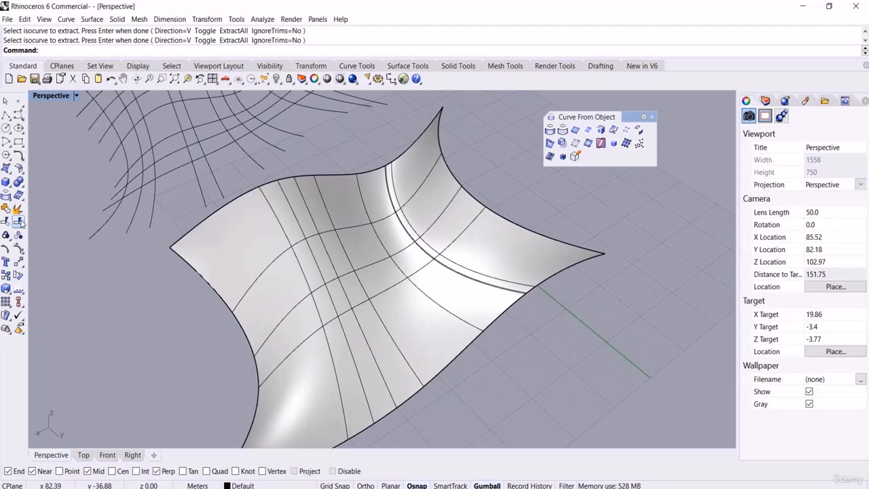
Step: Split the lofted surface with the extracted isocurves and select the central piece
click(20, 222)
click(526, 273)
right_click(390, 291)
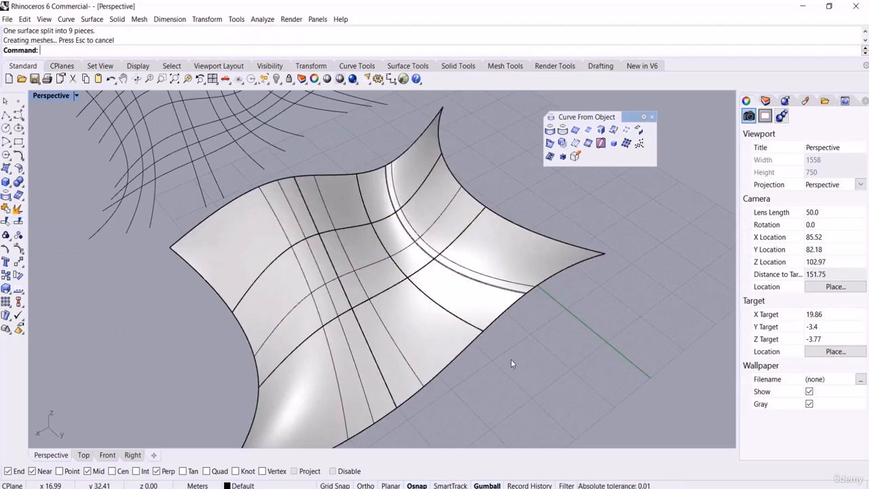
click(367, 262)
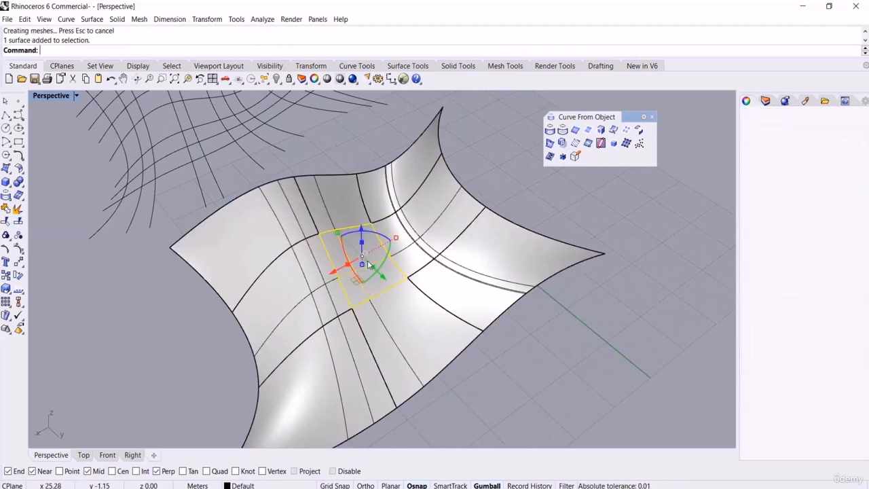
Step: Undo the surface split and the last isocurve extraction
key(ctrl+z)
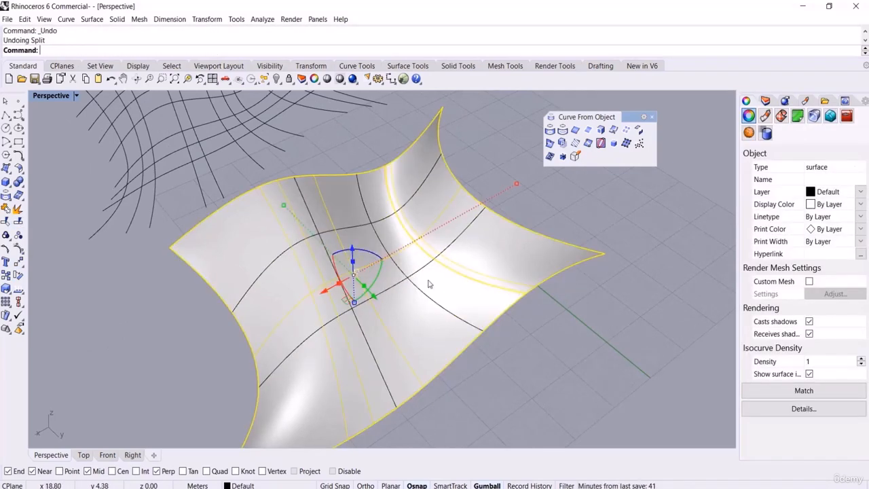
key(ctrl+z)
click(554, 325)
Step: Delete all the extracted curves lying beside the lofted surface
right_drag(512, 320, 468, 298)
scroll(525, 307, down, 5)
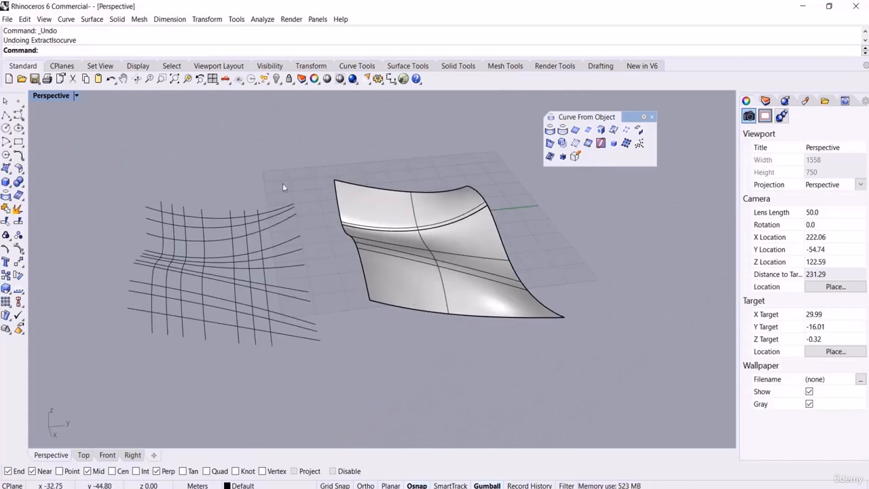
drag(135, 371, 136, 369)
key(Delete)
right_drag(136, 369, 593, 174)
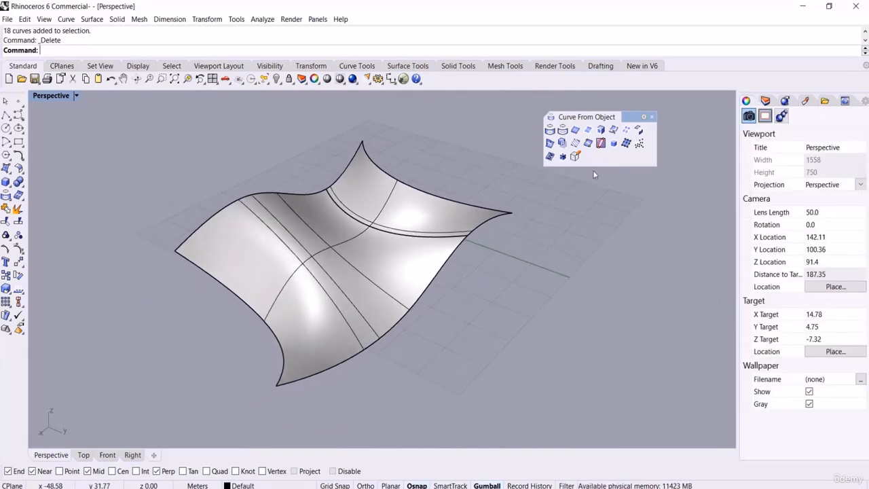
Step: Start a new isocurve extraction on the lofted surface with direction U and extract two isocurves
click(614, 133)
click(416, 224)
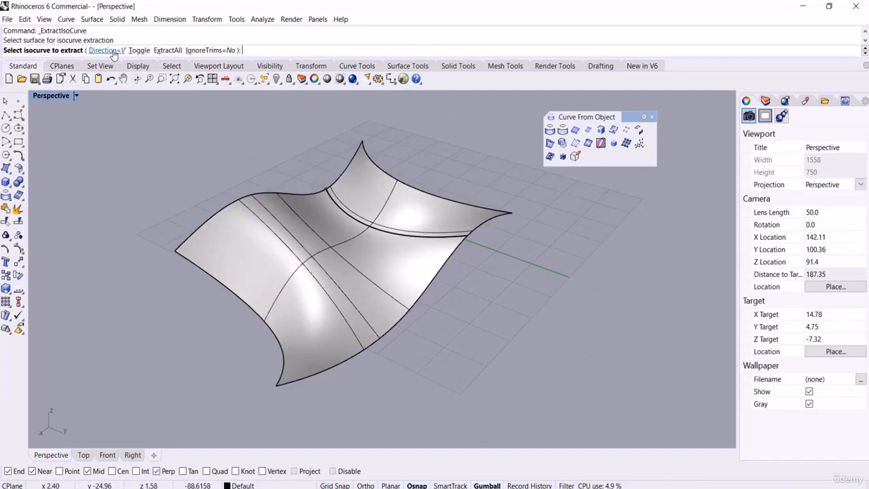
click(107, 50)
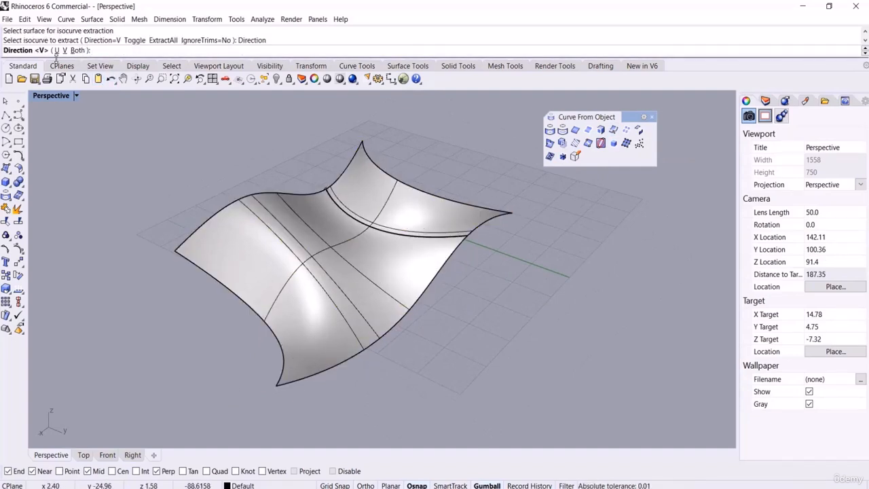
click(57, 50)
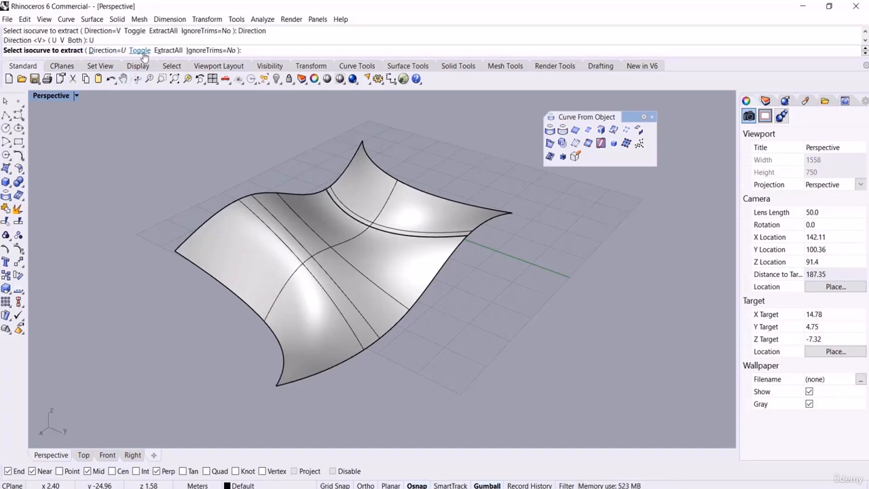
scroll(363, 234, up, 5)
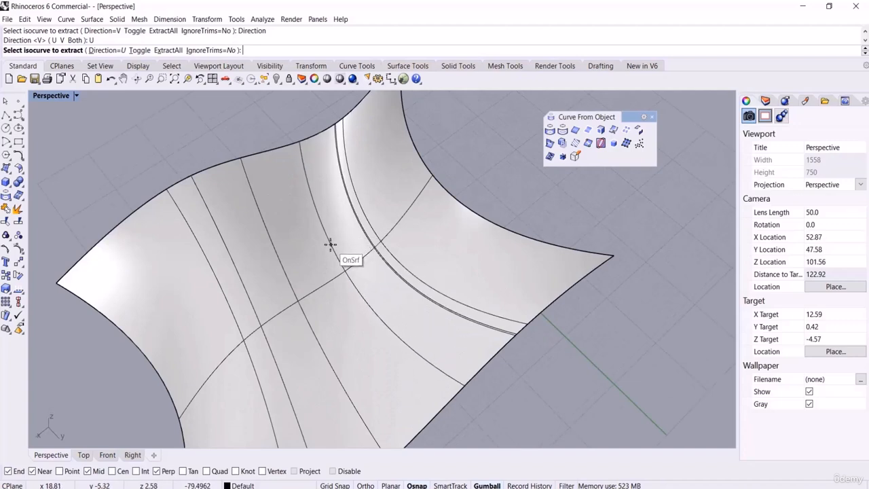
click(328, 247)
click(269, 289)
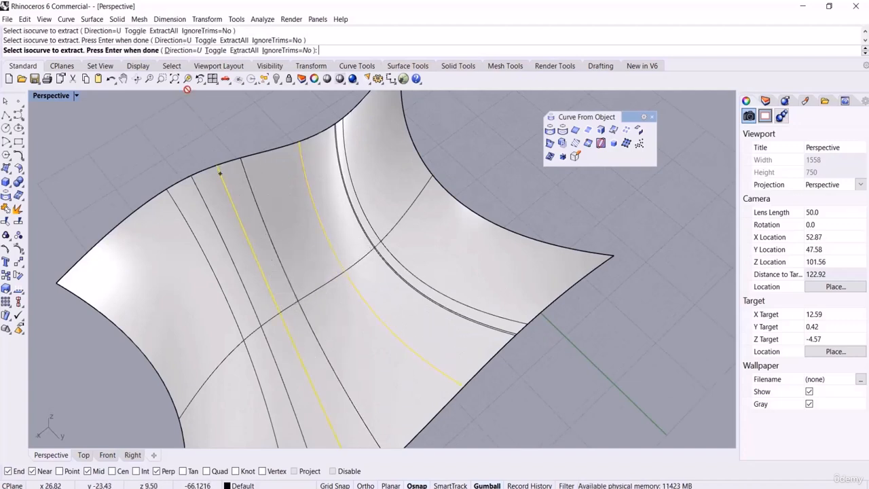
Step: Toggle the isocurve direction to V and extract three isocurves crossing the U-direction ones
click(209, 51)
click(292, 205)
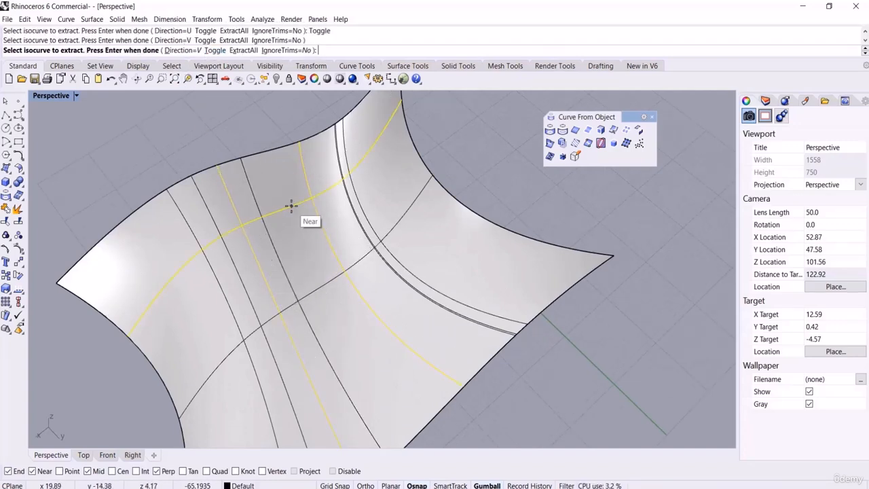
click(310, 246)
click(334, 335)
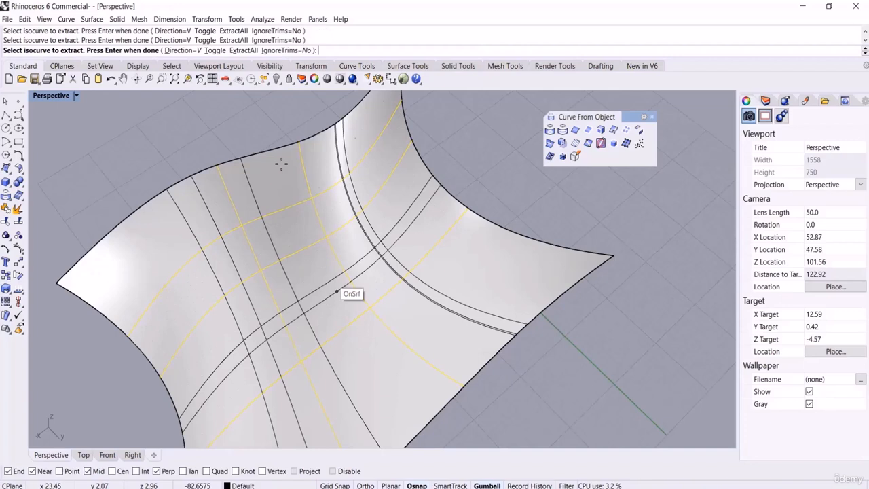
Step: Toggle the isocurve direction back to U and extract several more isocurves spread across the surface
click(214, 52)
click(141, 248)
click(285, 216)
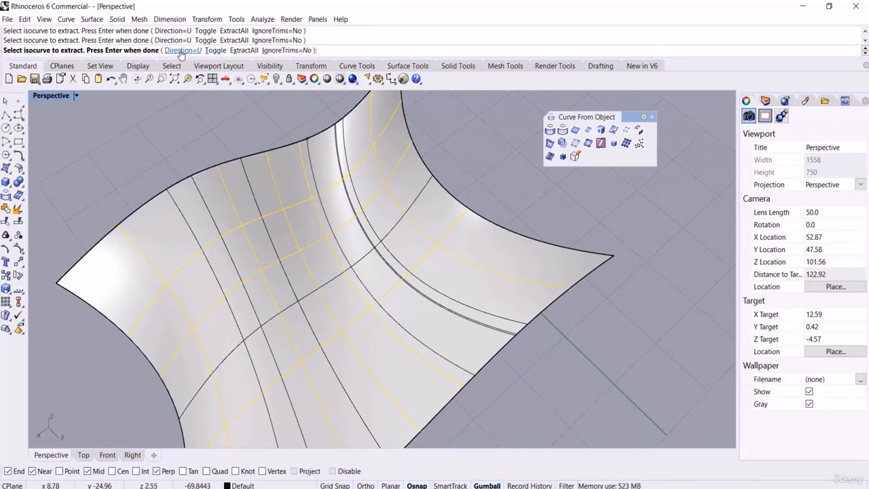
Step: Toggle the isocurve direction repeatedly between U and V, ending at V, and finish the extraction
click(215, 50)
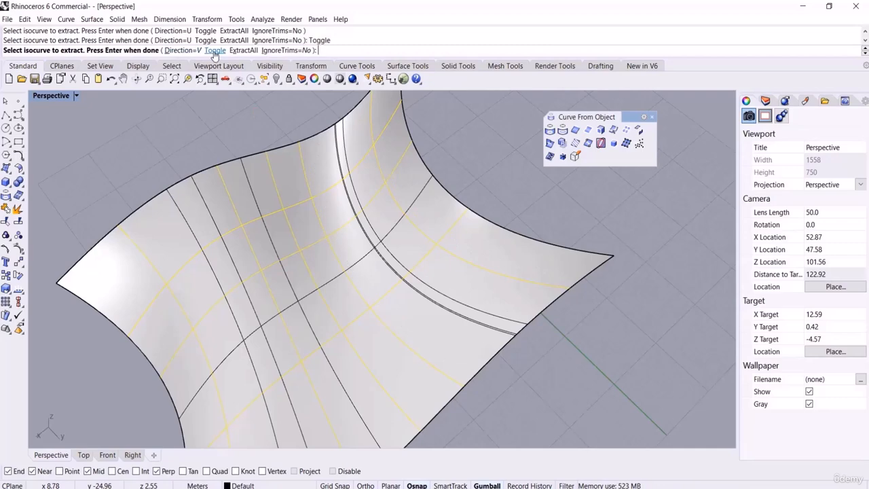
click(214, 51)
click(215, 52)
click(215, 52)
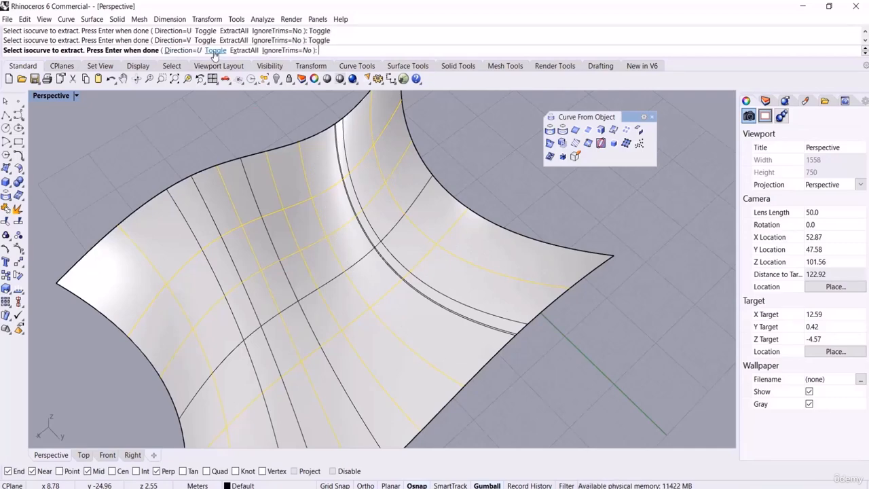
click(214, 52)
click(215, 53)
click(214, 52)
scroll(378, 256, down, 2)
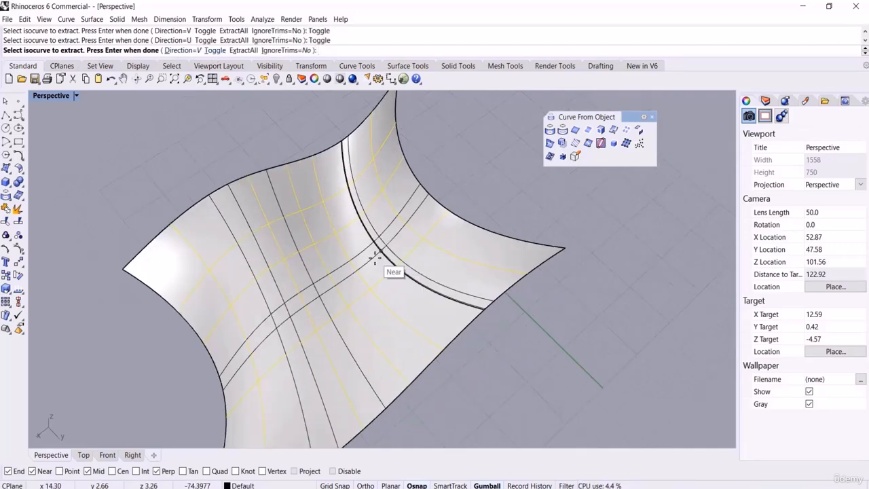
right_drag(378, 256, 490, 270)
right_click(405, 210)
Step: Move the newly extracted isocurves along the Y axis until they lie clear of the lofted surface
scroll(406, 210, down, 5)
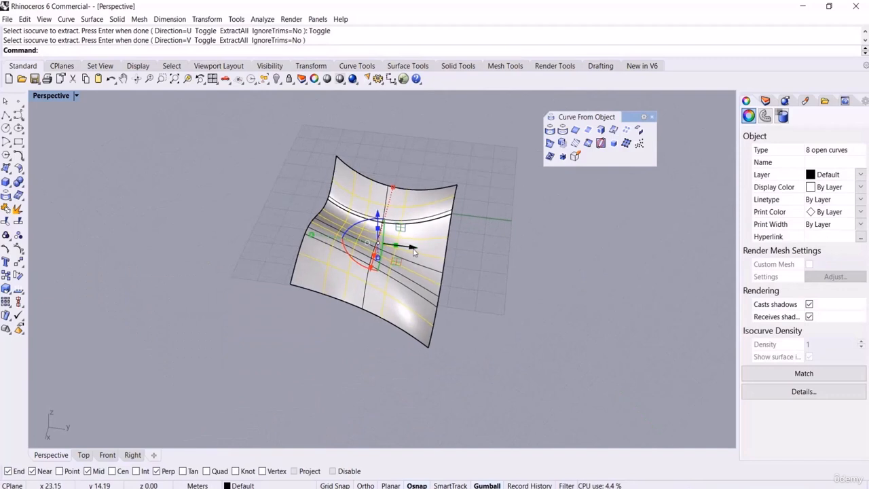
drag(410, 247, 166, 226)
drag(167, 226, 159, 224)
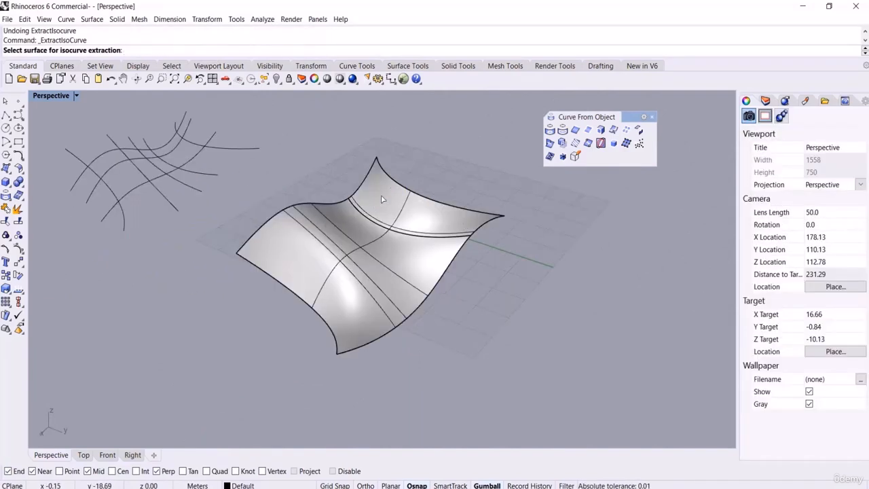
Step: Extract all U-direction isocurves of the lofted surface at once using the ExtractAll option with direction U
click(382, 199)
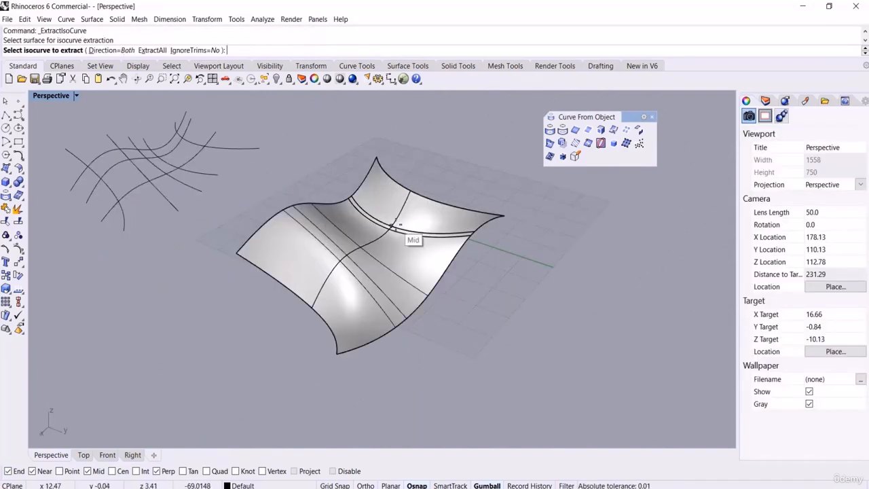
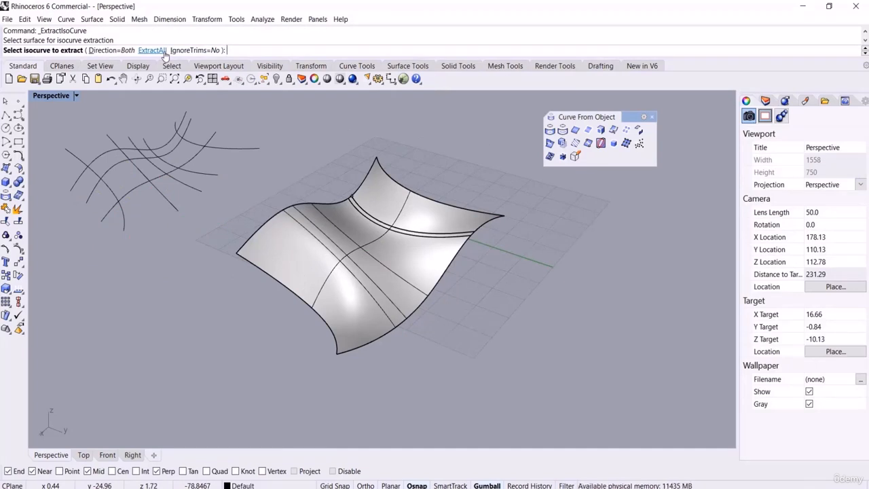
click(113, 51)
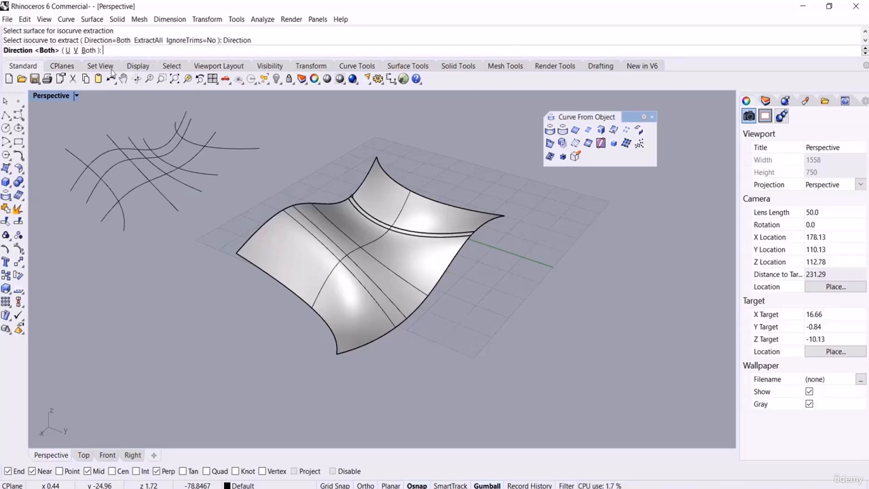
click(68, 51)
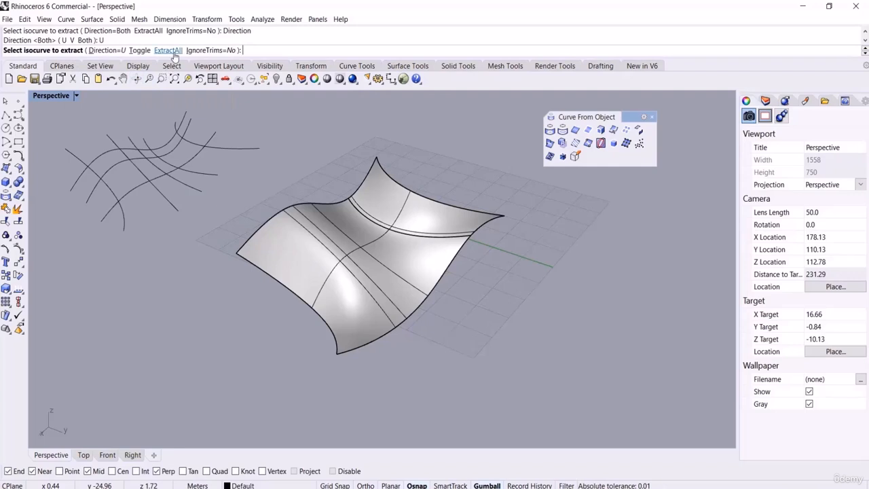
click(174, 51)
right_drag(471, 216, 457, 258)
right_click(456, 259)
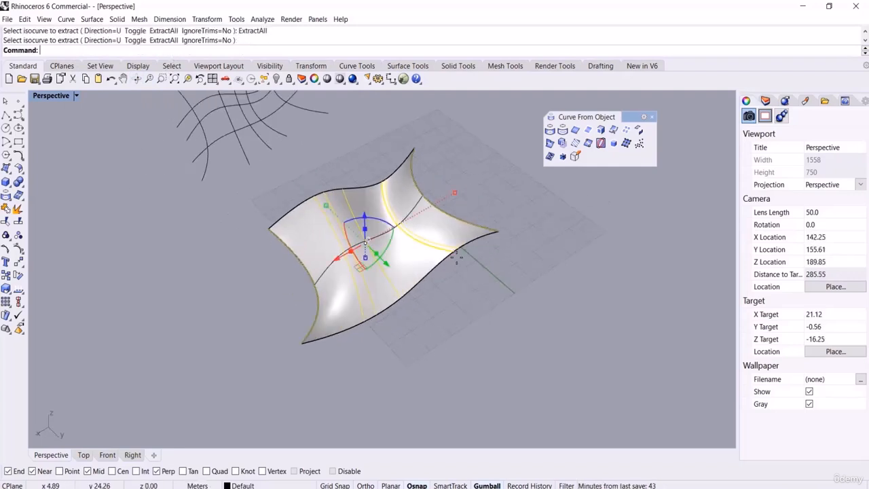
Step: Move the newly extracted U-direction isocurves along the X axis until they lie clear of the lofted surface
drag(336, 261, 95, 390)
click(238, 279)
right_drag(240, 279, 275, 259)
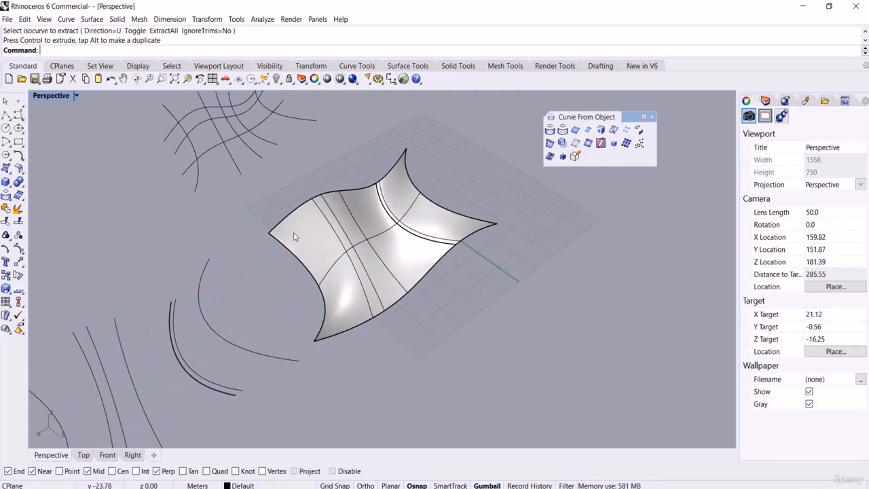
Step: Extract all V-direction isocurves of the lofted surface at once using ExtractAll with the direction set to V
right_click(296, 235)
click(332, 228)
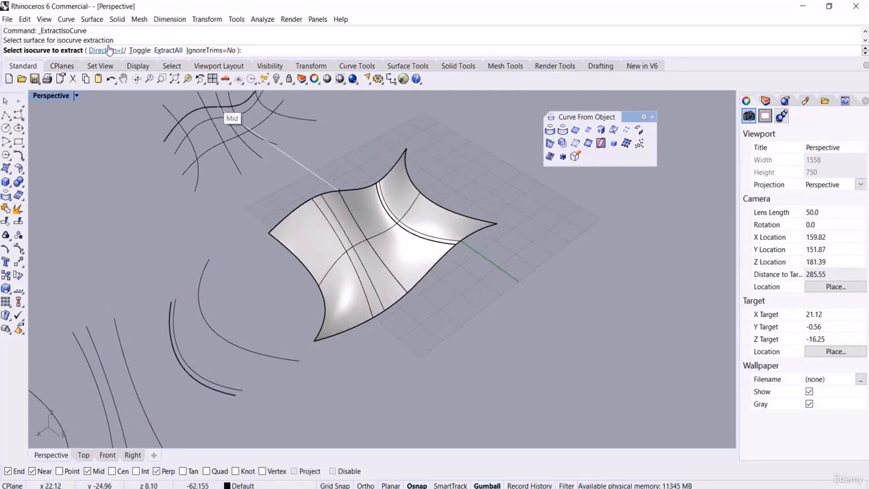
click(107, 50)
click(65, 51)
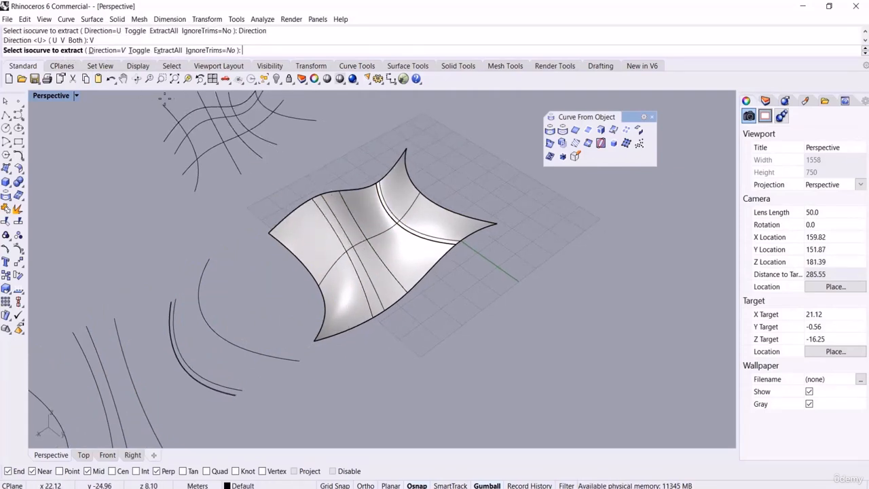
click(168, 51)
Step: Move the extracted V-direction isocurves along the Y axis to a free area beside the surface
right_drag(417, 203, 429, 242)
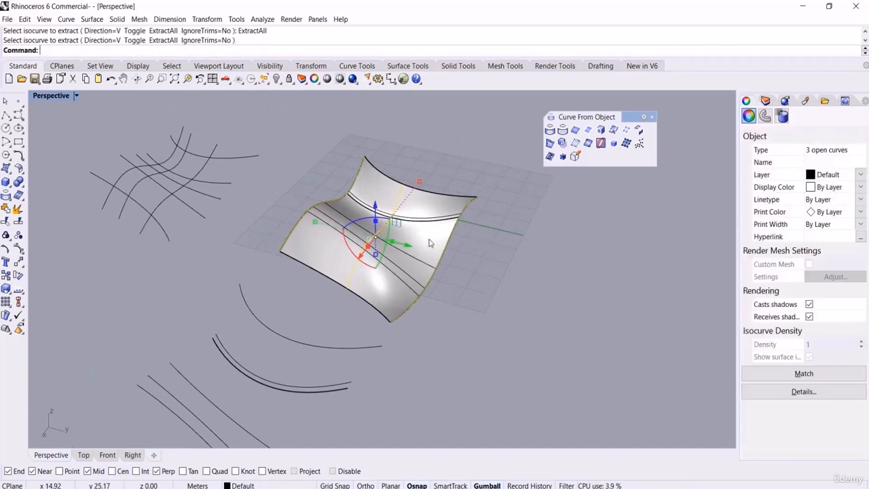
drag(411, 246, 659, 308)
click(502, 312)
right_drag(499, 309, 421, 280)
Step: Extract all isocurves of the lofted surface at once using ExtractAll with the direction set to Both
right_click(420, 280)
click(413, 243)
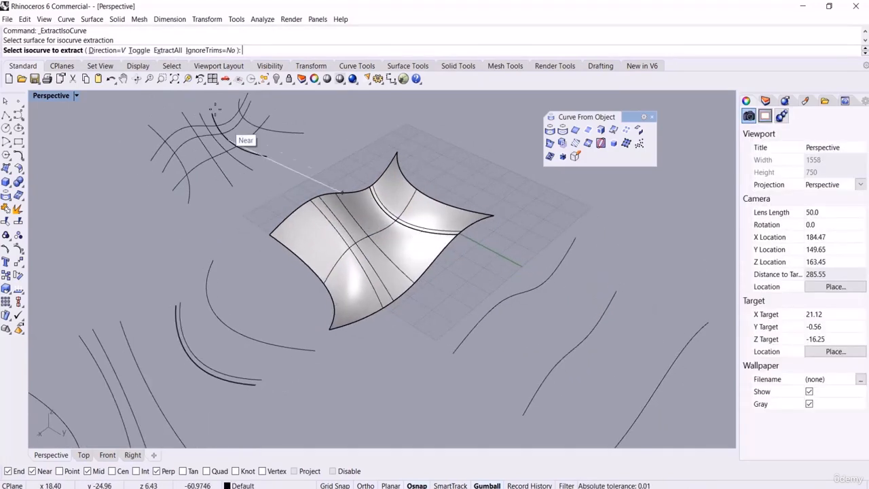
click(107, 51)
click(78, 51)
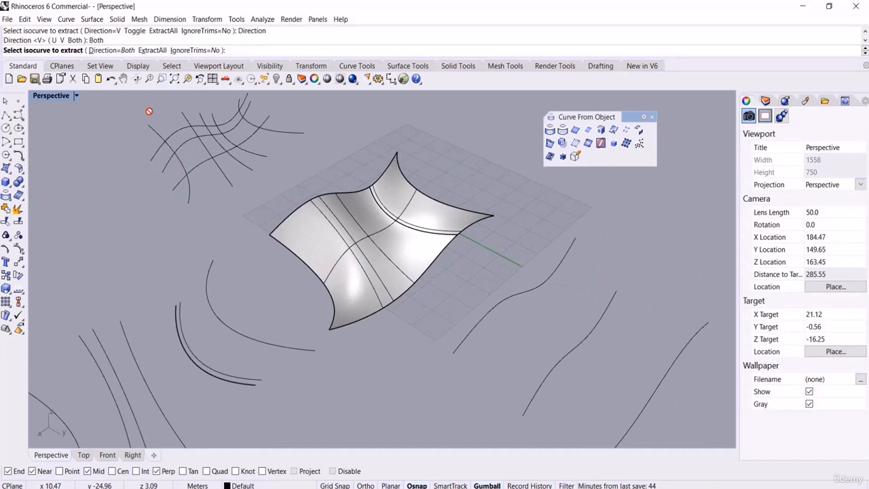
click(153, 51)
Step: Move the isocurves extracted in both directions along the X axis, away from the lofted surface, and deselect them
scroll(278, 281, down, 5)
right_drag(448, 311, 398, 249)
right_click(399, 249)
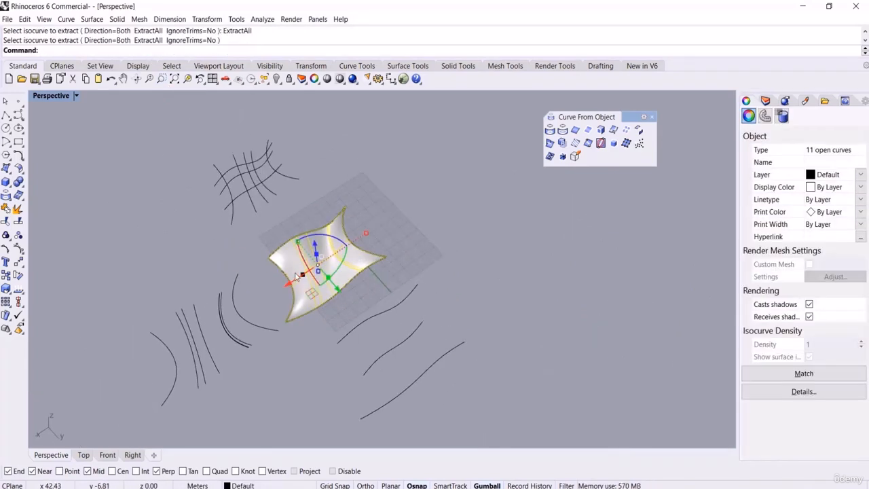
drag(293, 280, 425, 214)
click(471, 315)
right_drag(471, 315, 486, 267)
right_click(487, 268)
click(357, 269)
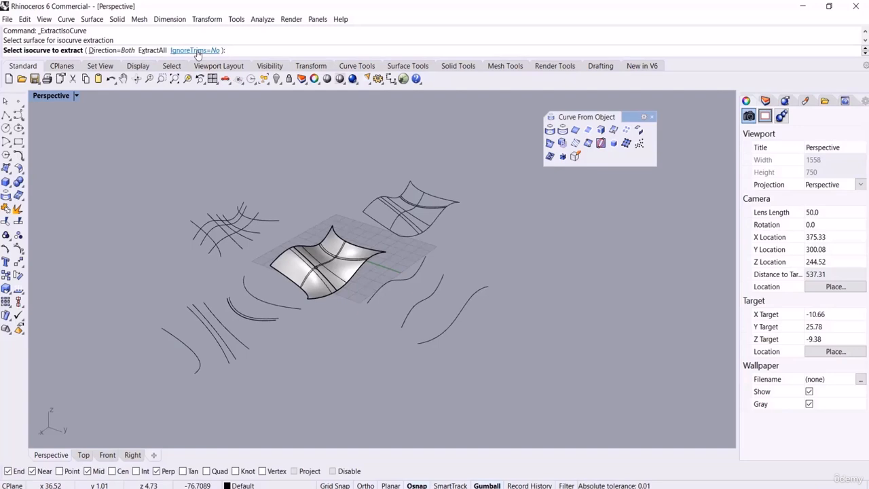
right_drag(414, 181, 414, 234)
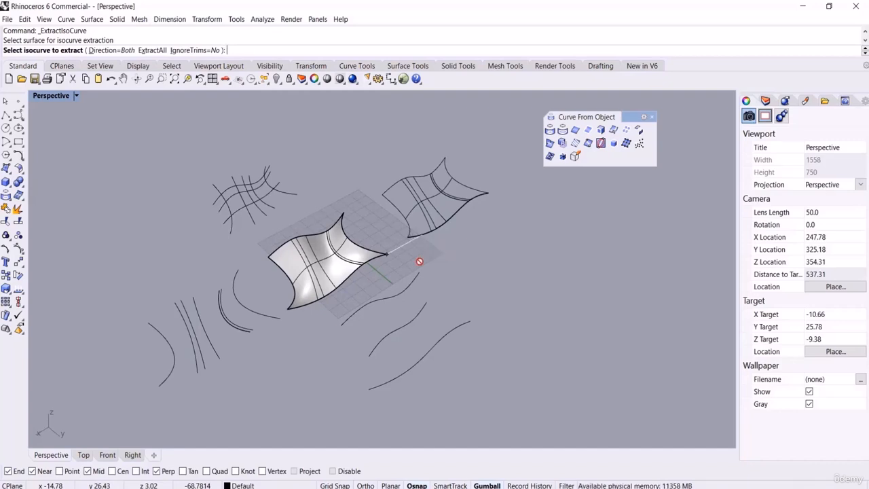
right_drag(419, 261, 501, 224)
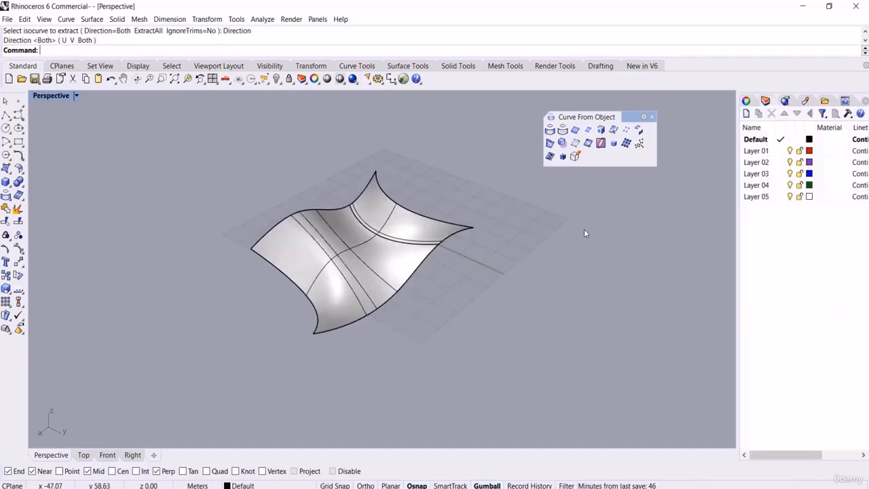
Step: Extract four U-direction isocurves spread across the lofted surface by setting the direction to U and picking their locations
click(613, 130)
right_drag(401, 194, 387, 204)
click(378, 208)
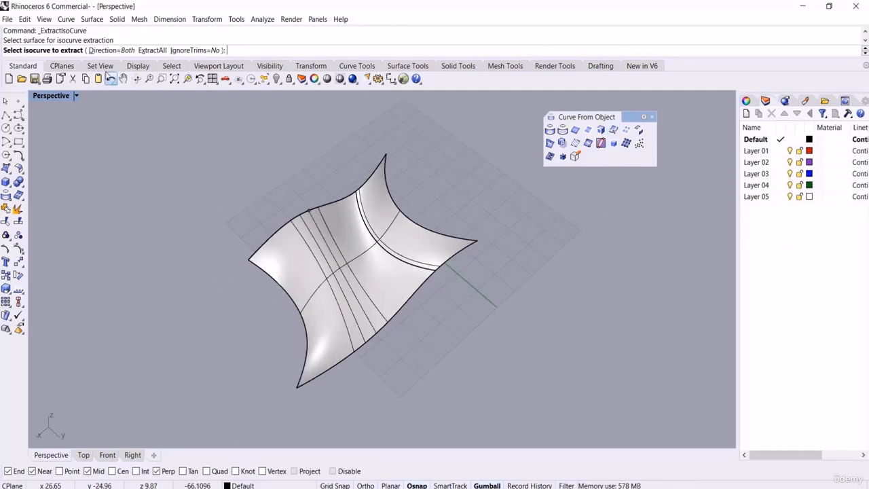
click(100, 51)
click(68, 50)
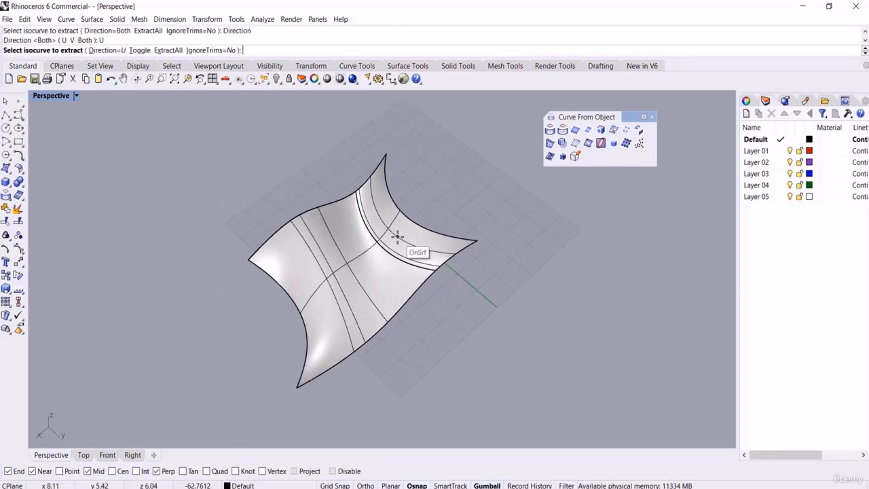
click(390, 231)
click(359, 241)
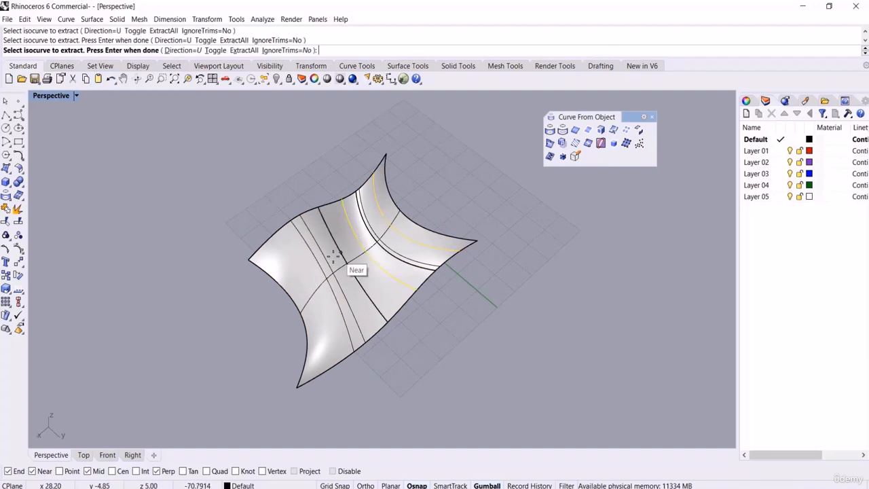
scroll(333, 257, up, 4)
click(333, 252)
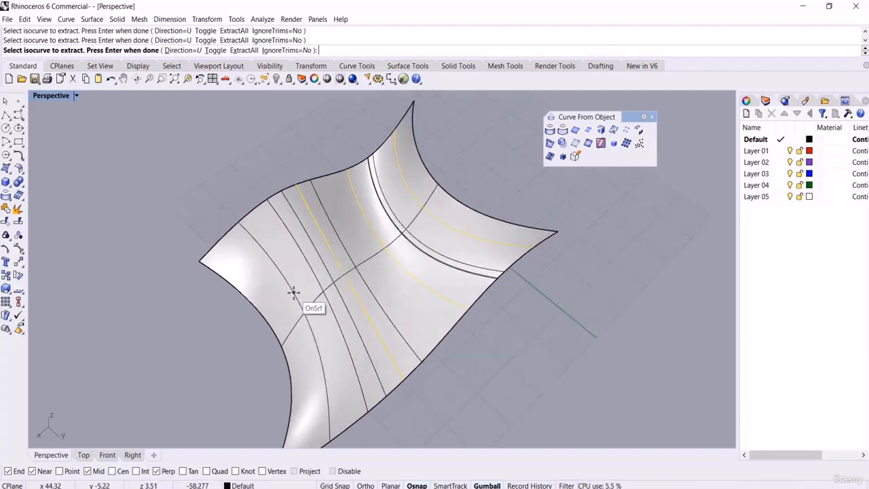
click(291, 293)
scroll(313, 233, down, 2)
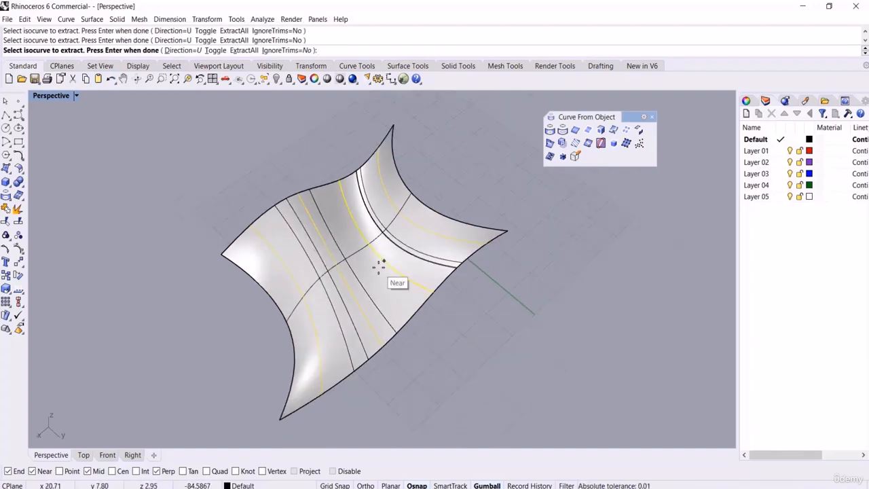
key(Return)
Step: Assign the four extracted isocurves to Layer 01 and deselect them
right_drag(423, 330, 358, 303)
click(269, 486)
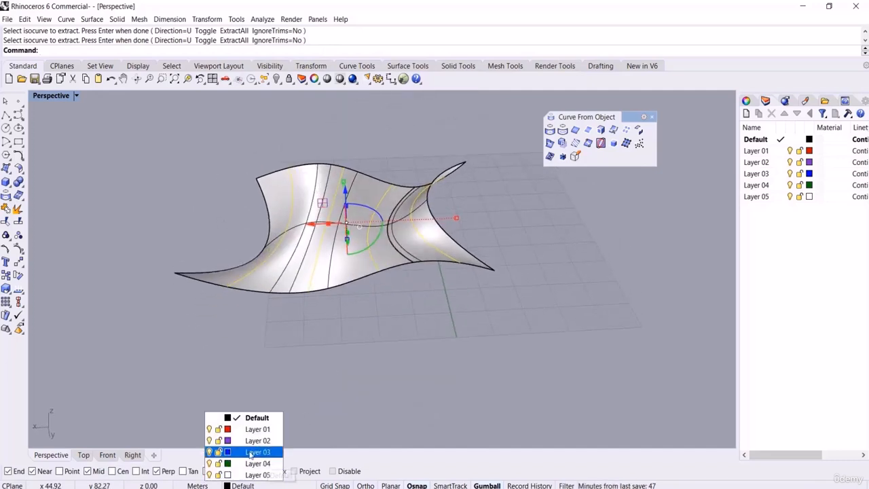
click(252, 429)
right_drag(429, 266, 442, 315)
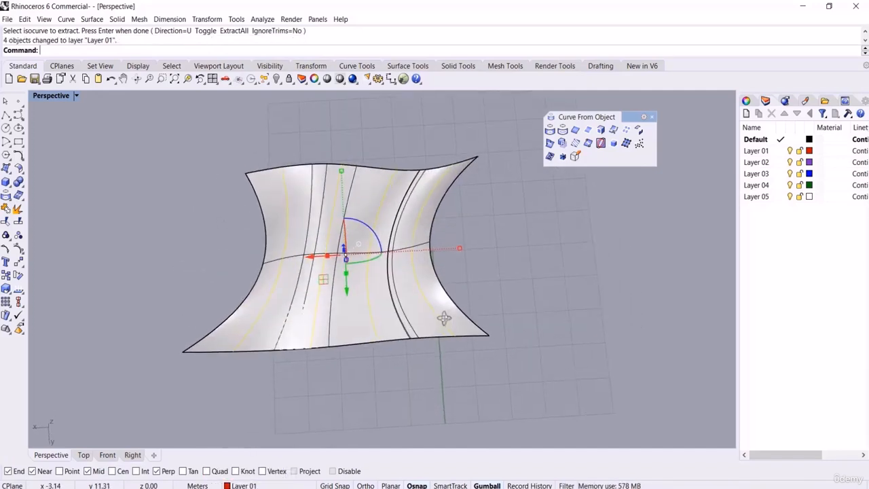
click(525, 264)
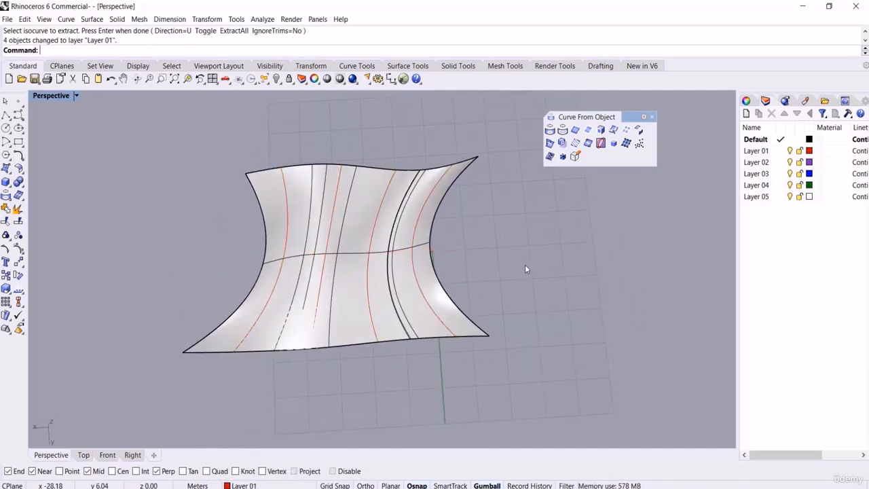
Step: Switch to the Top view and set its display mode to Shaded
click(84, 454)
scroll(313, 260, down, 5)
middle_click(346, 255)
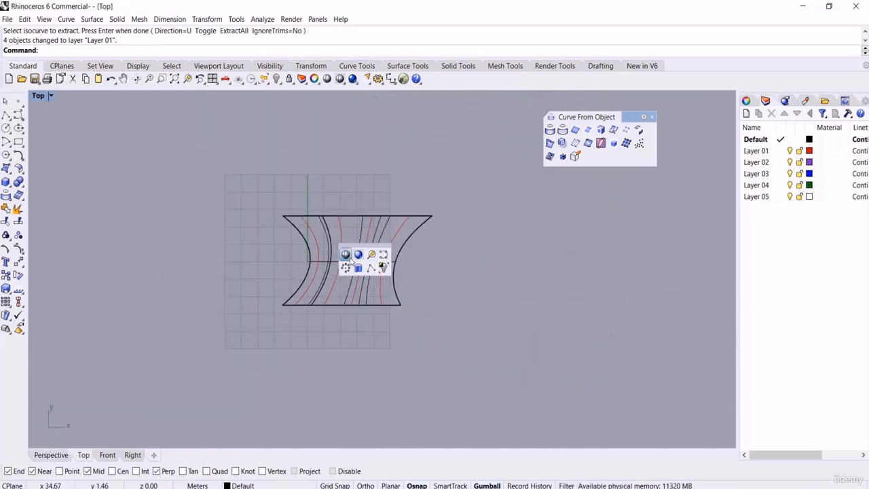
click(347, 255)
scroll(407, 271, up, 3)
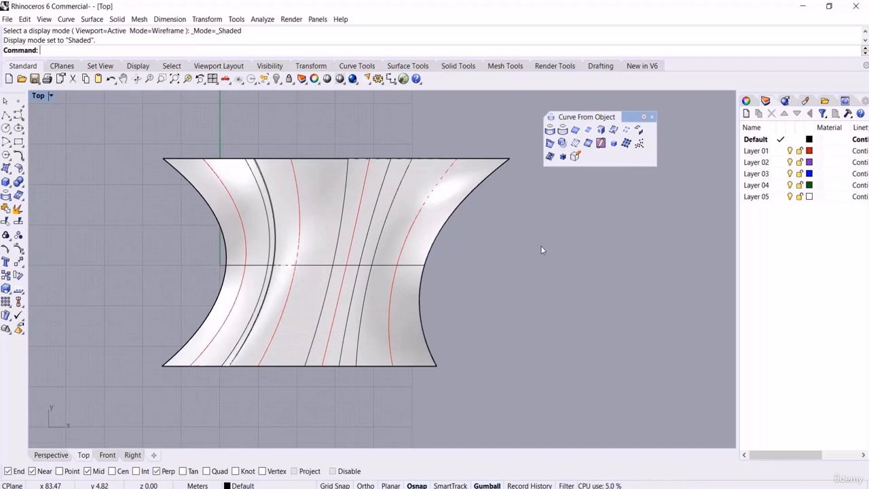
Step: Create four section curves through the lofted surface with Section, using cutting lines parallel to the Y axis and spaced along X
right_drag(441, 265, 477, 248)
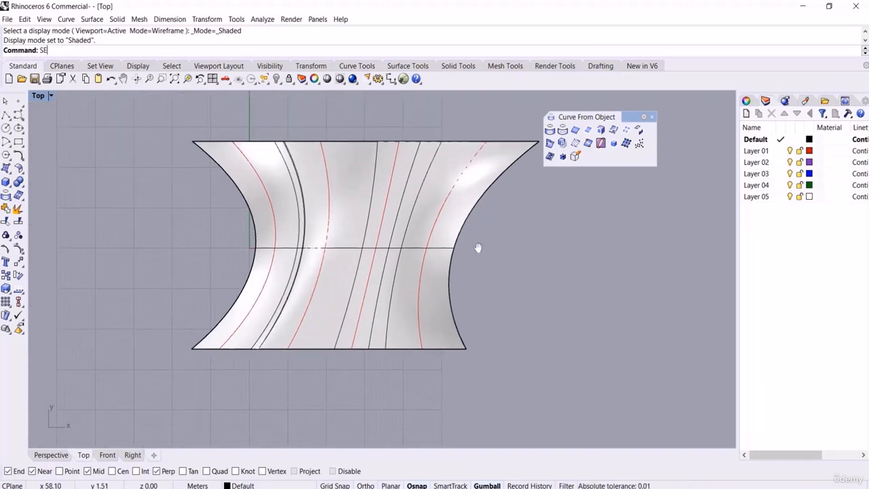
key(Return)
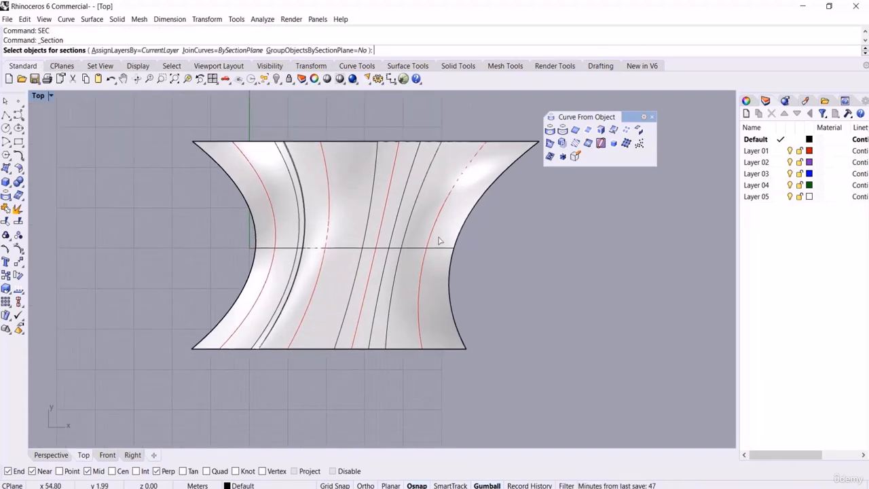
click(361, 192)
key(Return)
click(273, 117)
click(277, 380)
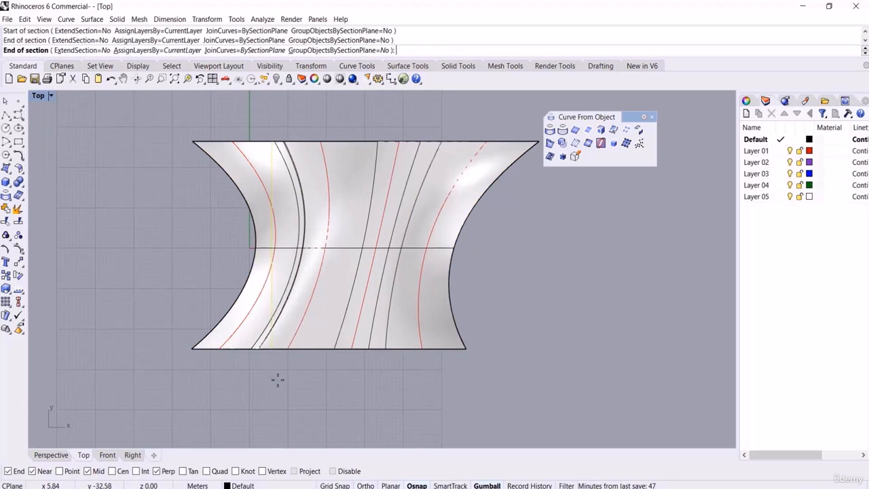
click(336, 141)
click(338, 380)
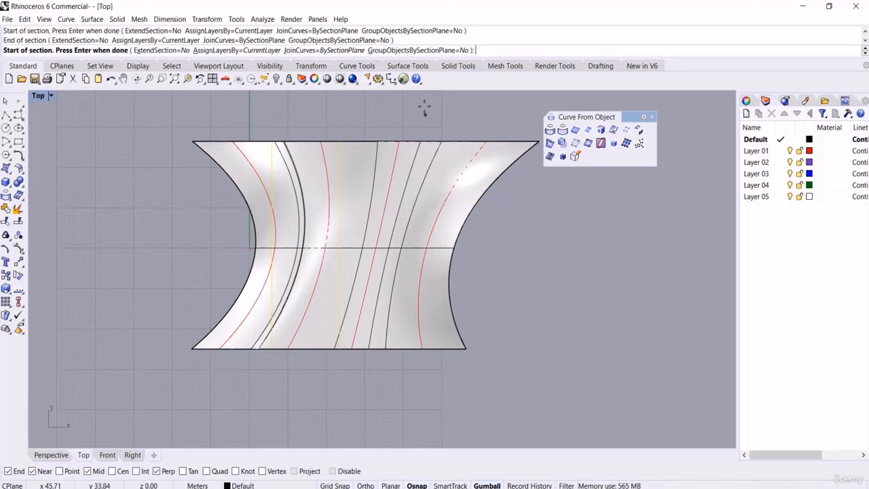
click(408, 100)
click(404, 381)
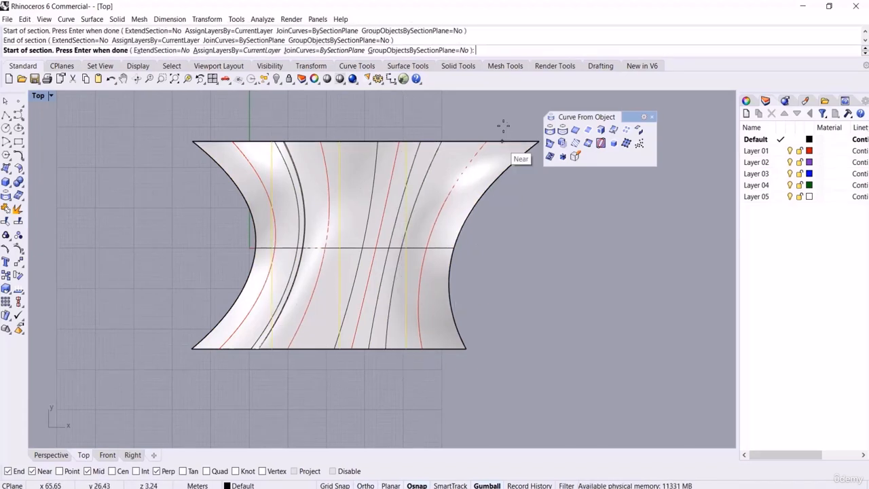
click(448, 112)
click(433, 383)
key(Return)
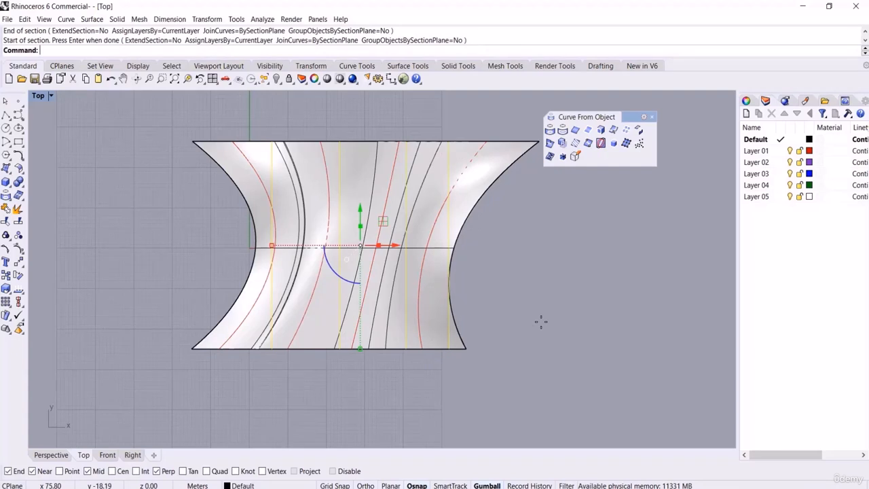
Step: Compare the straight section curves with the extracted isocurves on the surface in the Perspective view
right_drag(558, 249, 535, 234)
key(Return)
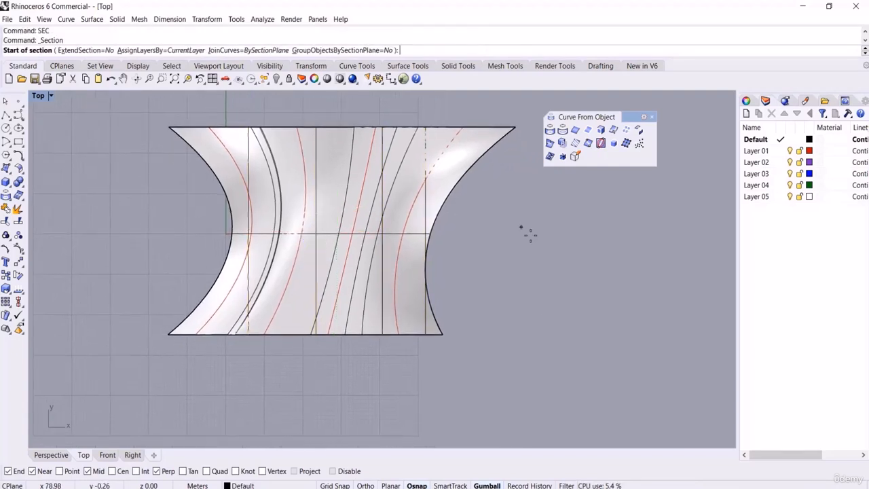
click(51, 455)
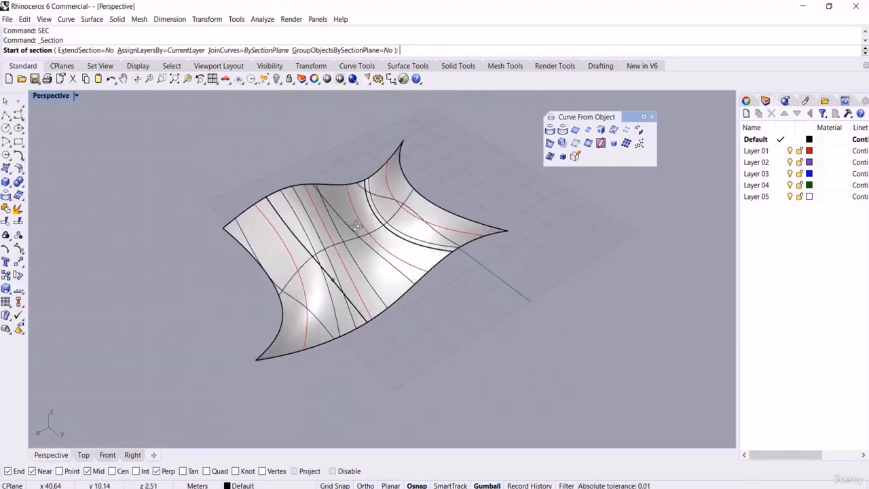
right_drag(357, 226, 358, 222)
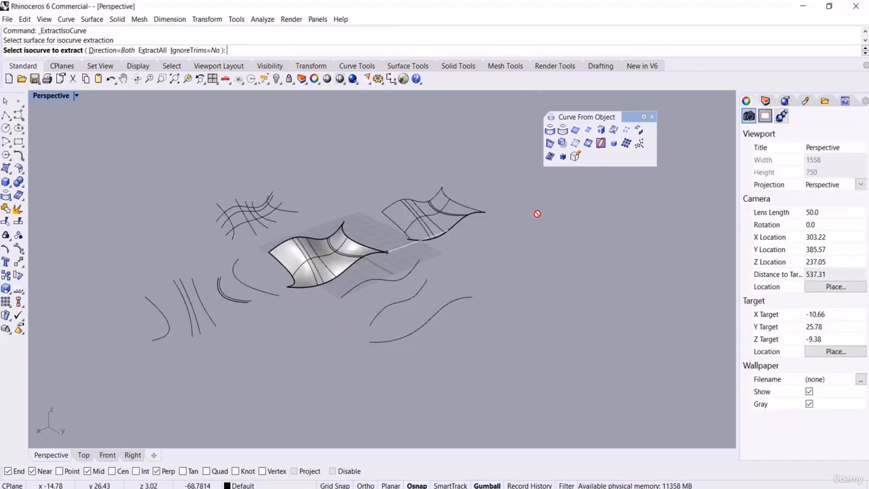
Step: Leave the isocurve extraction and delete the complete set of both-direction isocurves placed beside the surface
right_drag(536, 213, 528, 246)
scroll(528, 246, up, 2)
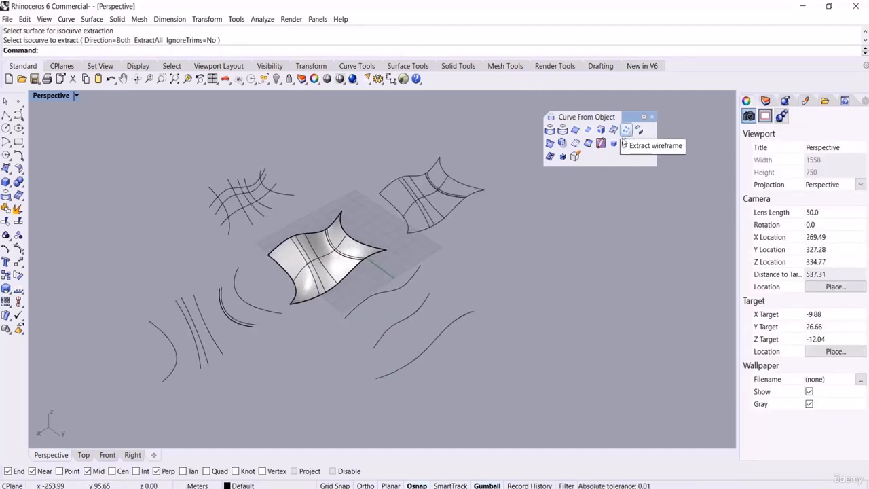
right_drag(523, 258, 494, 281)
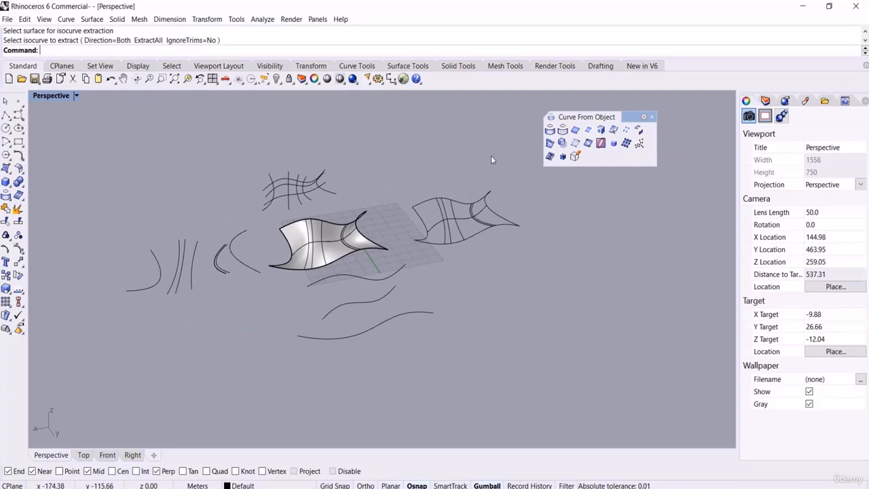
scroll(490, 159, up, 1)
drag(371, 173, 565, 294)
key(Delete)
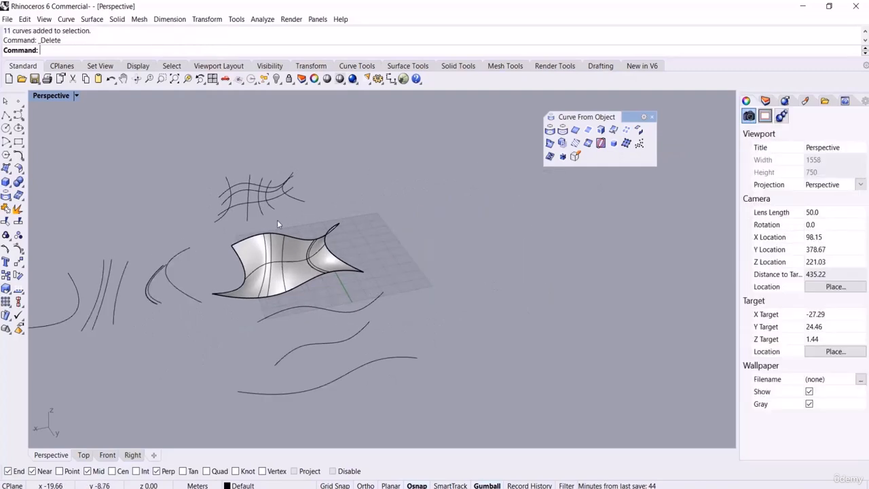
Step: Delete the remaining groups of extracted isocurves around the lofted surface, keeping only the surface
drag(181, 147, 312, 224)
key(Delete)
scroll(212, 281, down, 3)
drag(139, 313, 280, 231)
key(Delete)
drag(268, 358, 446, 259)
key(Delete)
right_drag(446, 258, 326, 283)
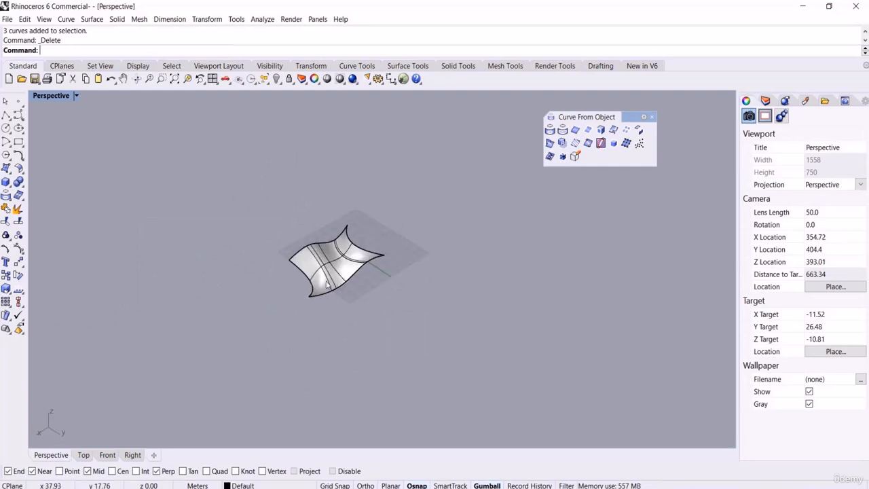
Step: Extract the wireframe of the lofted surface as curves, with OutputLayer=Current and GroupOutput=No
scroll(326, 283, up, 8)
right_drag(407, 228, 414, 221)
click(627, 130)
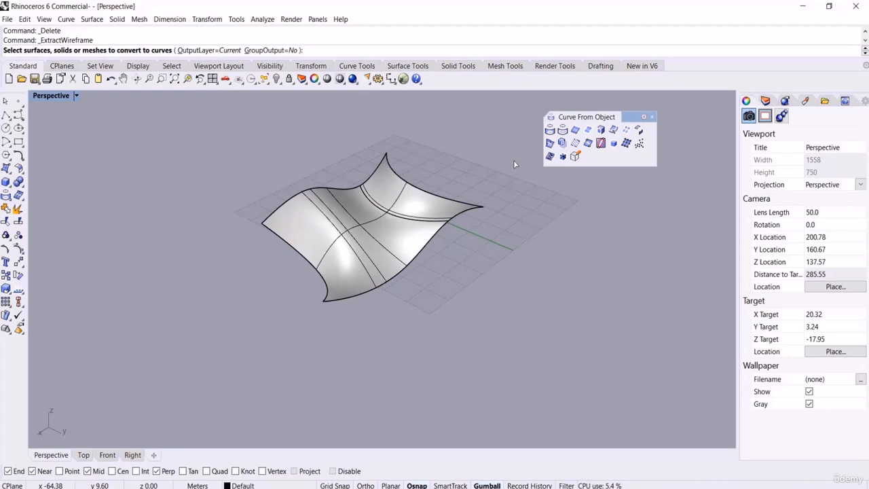
click(406, 233)
right_drag(406, 232, 453, 237)
key(Return)
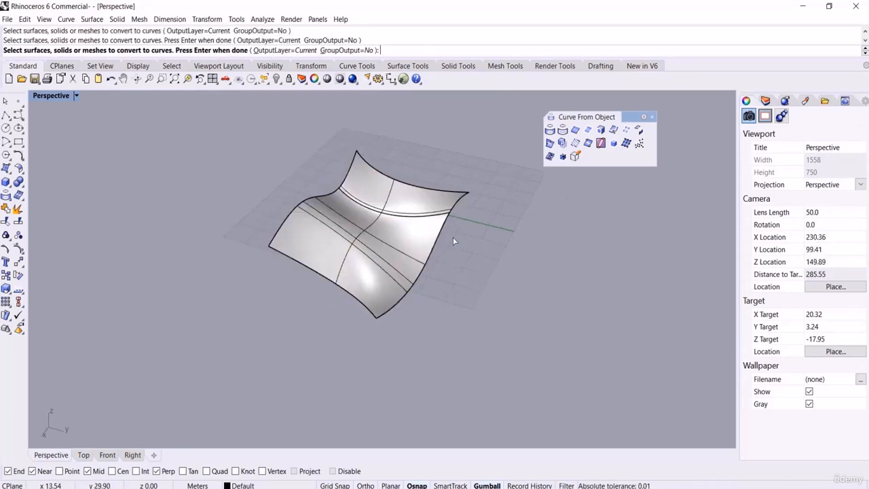
Step: Move the extracted wireframe curves away from the lofted surface and delete all of them
drag(409, 242, 249, 220)
scroll(361, 204, down, 4)
drag(155, 267, 333, 108)
key(Delete)
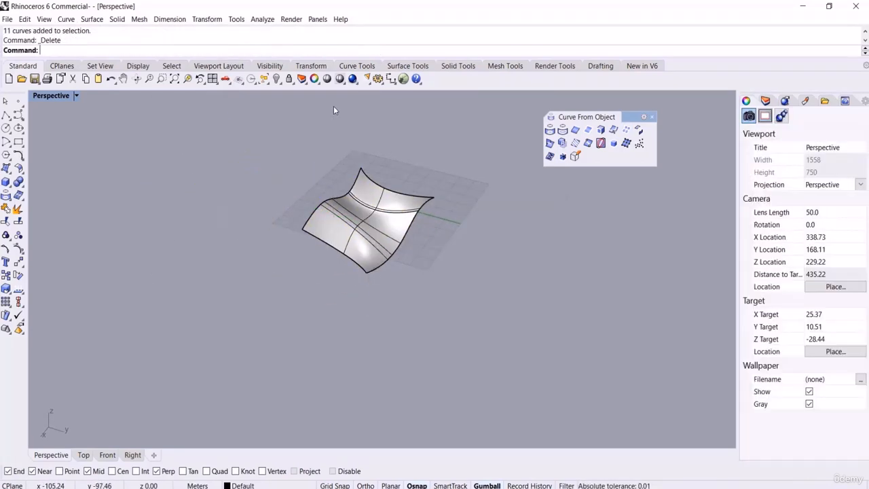
Step: Extract the lofted surface's wireframe with OutputLayer=Current and GroupOutput=No, and move the curves off to one side for comparison
click(628, 130)
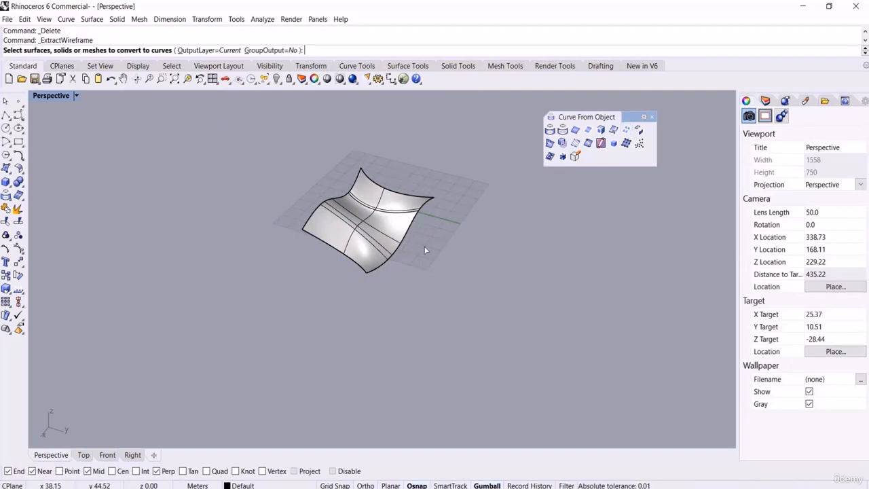
click(391, 225)
key(Return)
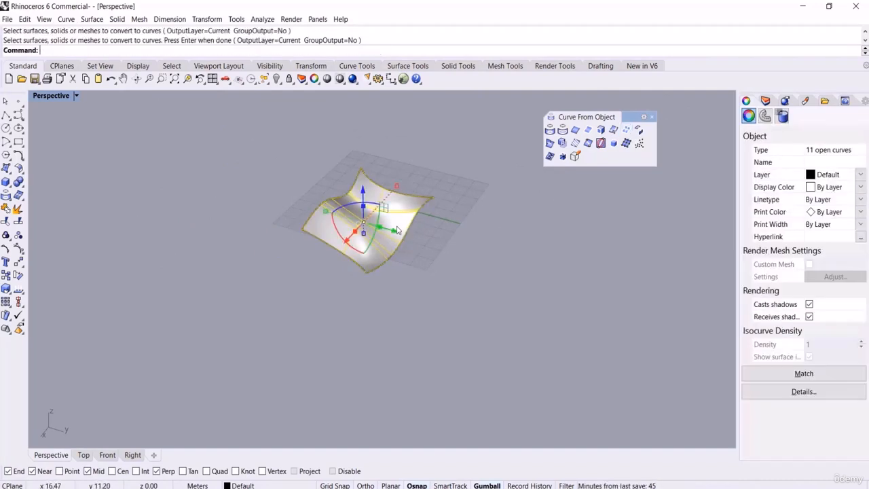
drag(398, 237, 519, 274)
right_drag(436, 236, 386, 301)
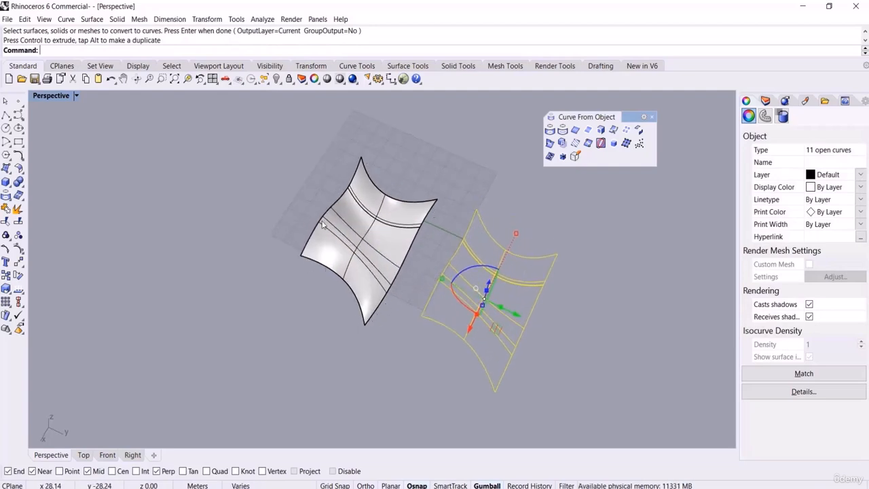
Step: Select the wireframe curves beside the surface, and undo both their move and the wireframe extraction
mouse_move(563, 324)
right_down()
mouse_move(555, 274)
mouse_move(566, 327)
right_up()
drag(420, 332, 566, 187)
key(ctrl+z)
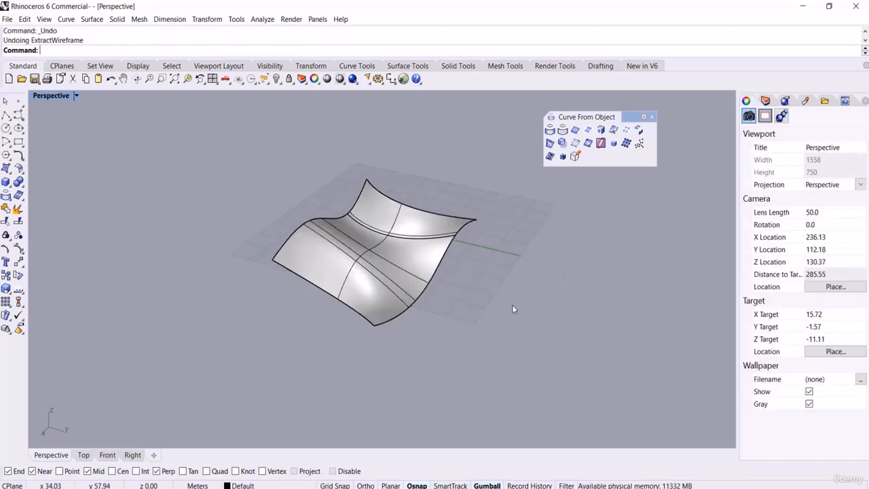
Step: Extract the lofted surface's wireframe with OutputLayer=Input and GroupOutput=No, showing the layer list along the way
click(626, 130)
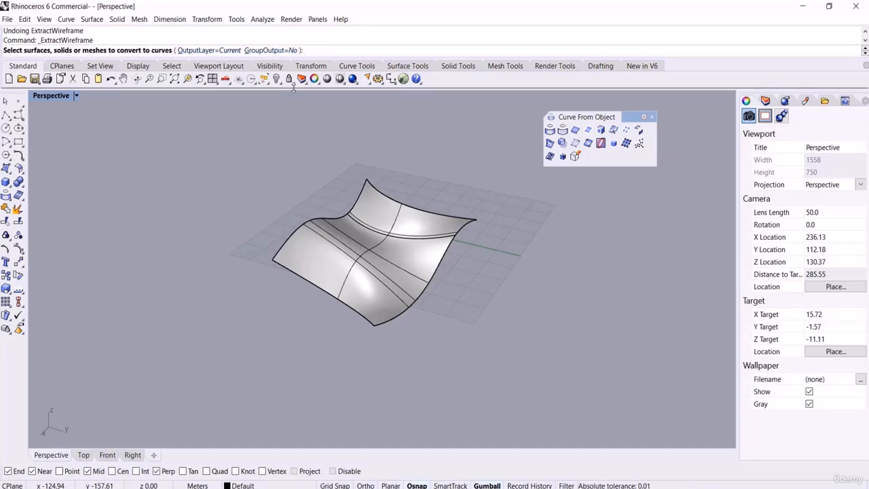
click(207, 51)
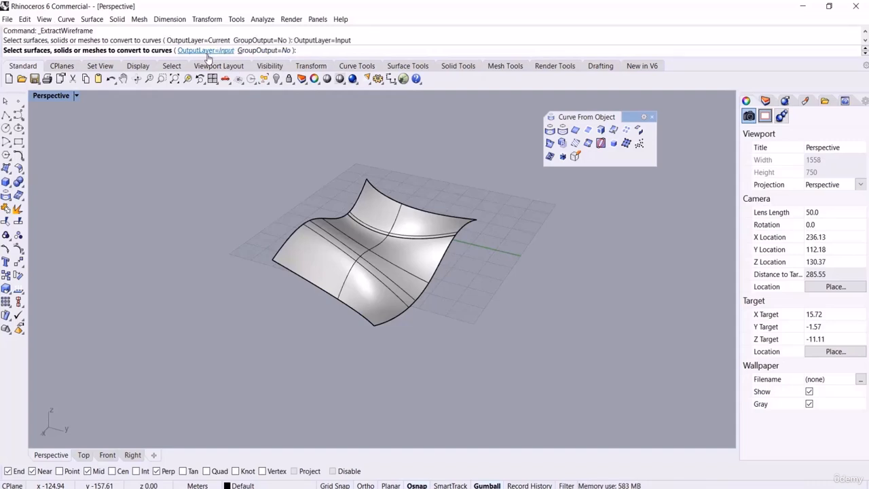
click(207, 51)
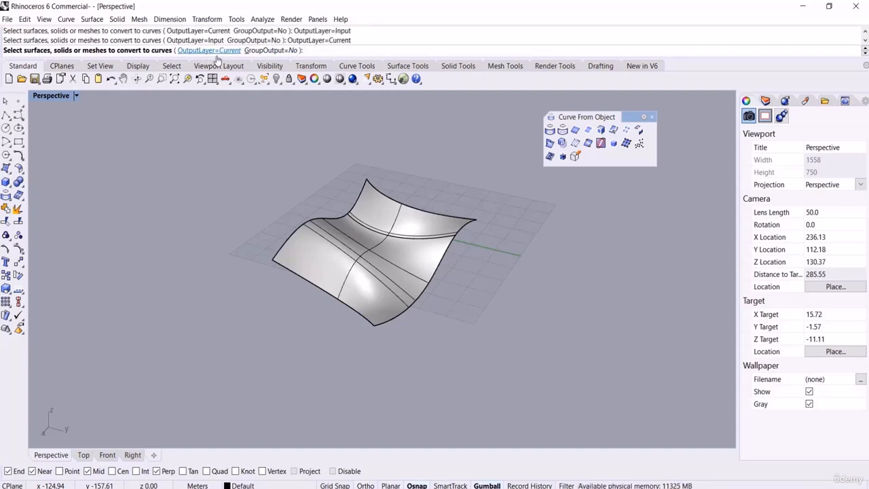
click(766, 101)
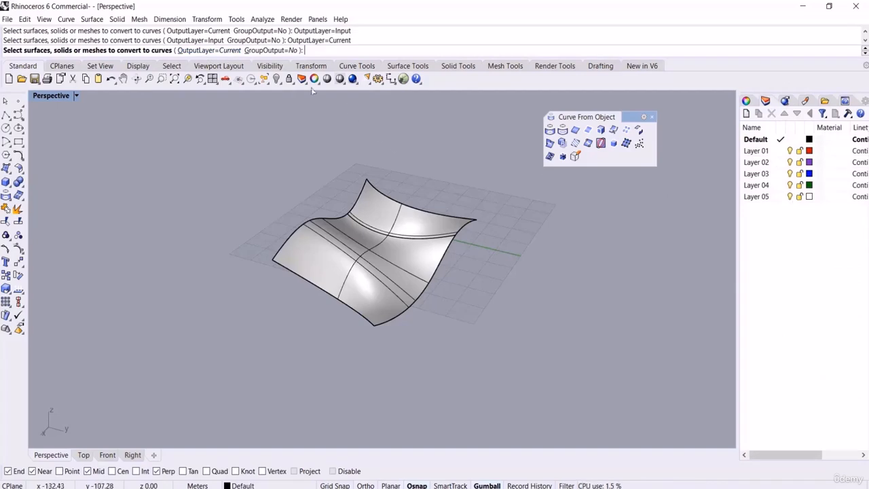
click(219, 52)
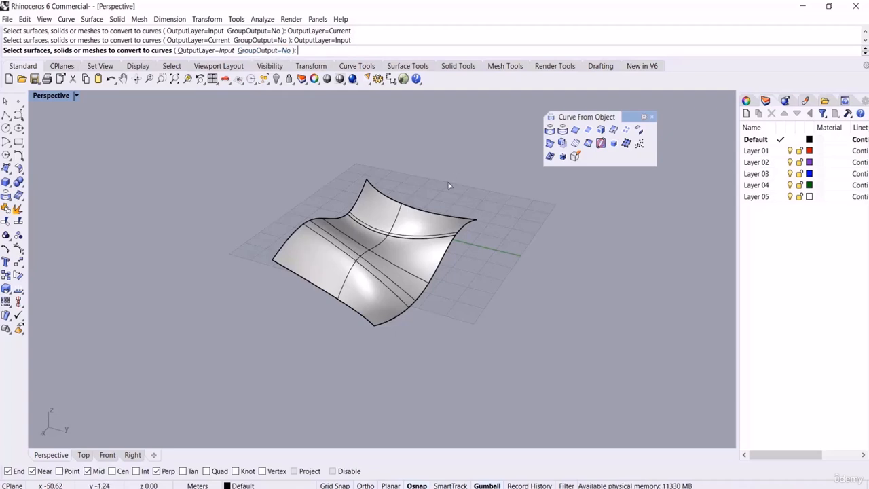
click(430, 249)
key(Return)
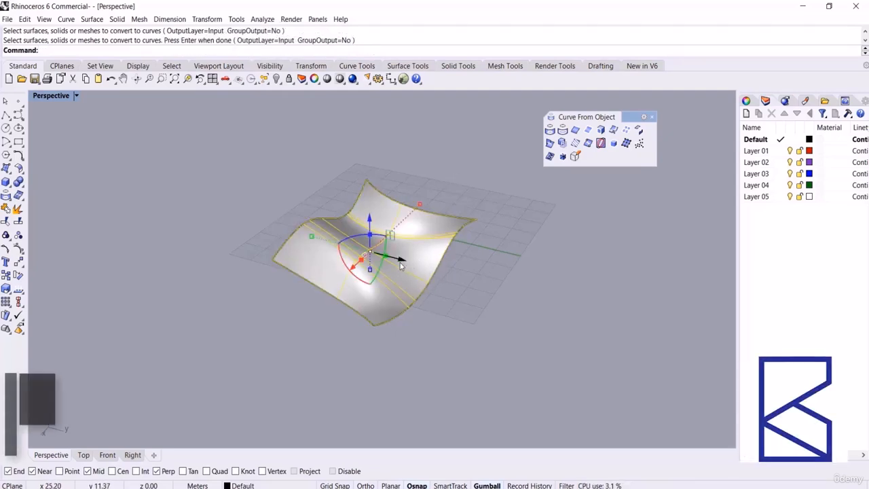
Step: Move the extracted wireframe curves along the green axis clear of the surface, deselect them, and undo the move
drag(401, 259, 237, 221)
click(231, 257)
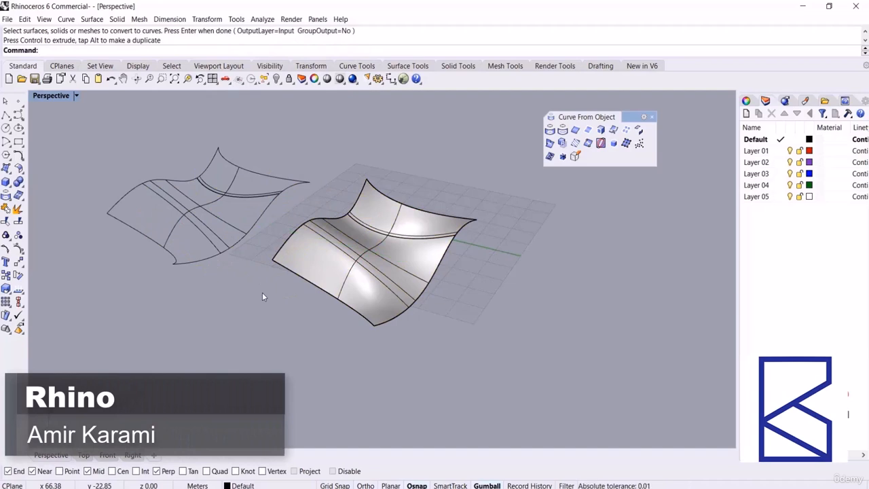
key(ctrl+z)
right_drag(268, 291, 467, 217)
key(Escape)
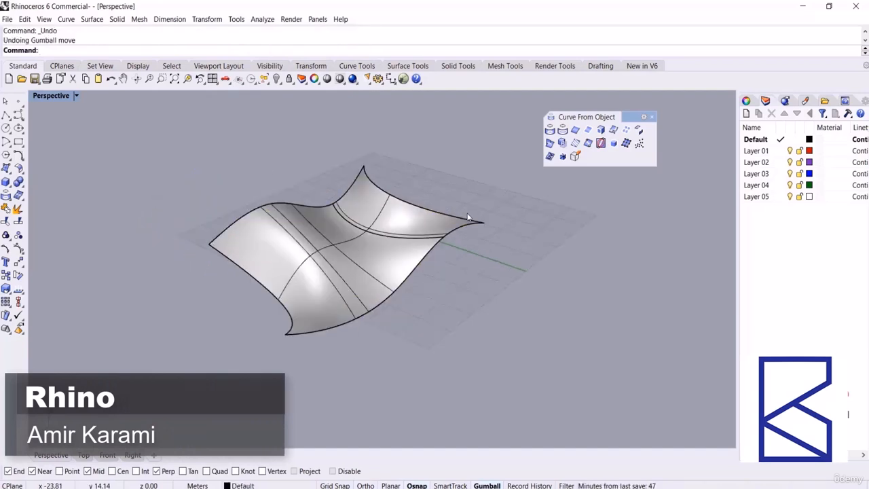